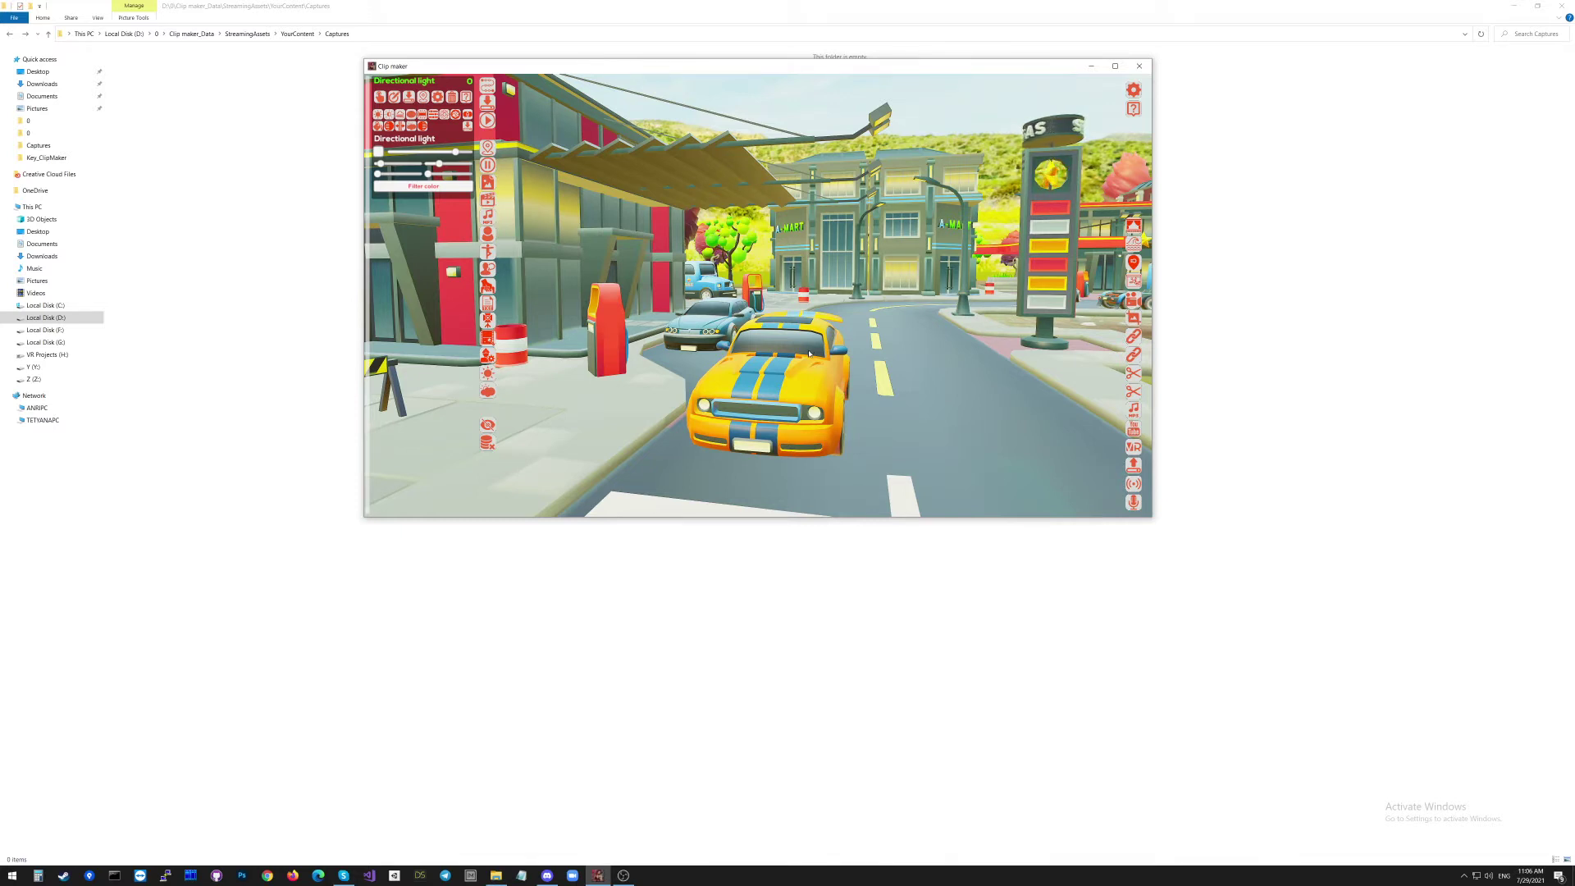
Show Clip maker's main menu and settings overlay above the gas-station scene with Escape
key("Escape")
Set the resolution to 3820 x 2160 and close the menu to view the full-screen scene
left_click(404, 368)
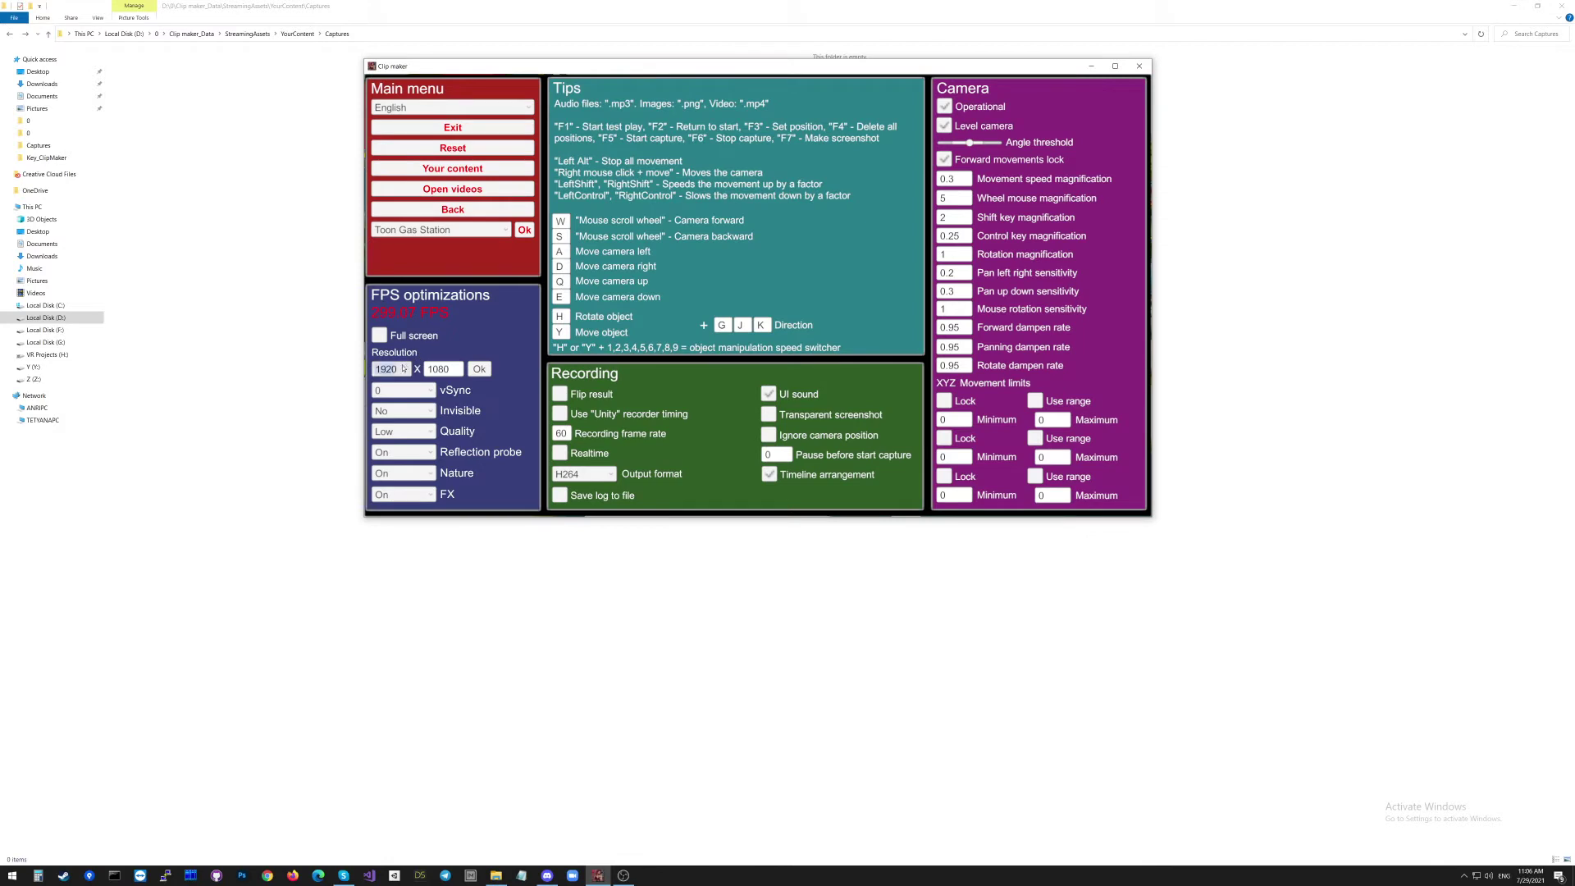
type("3820")
left_click(443, 371)
type("2160")
left_click(479, 370)
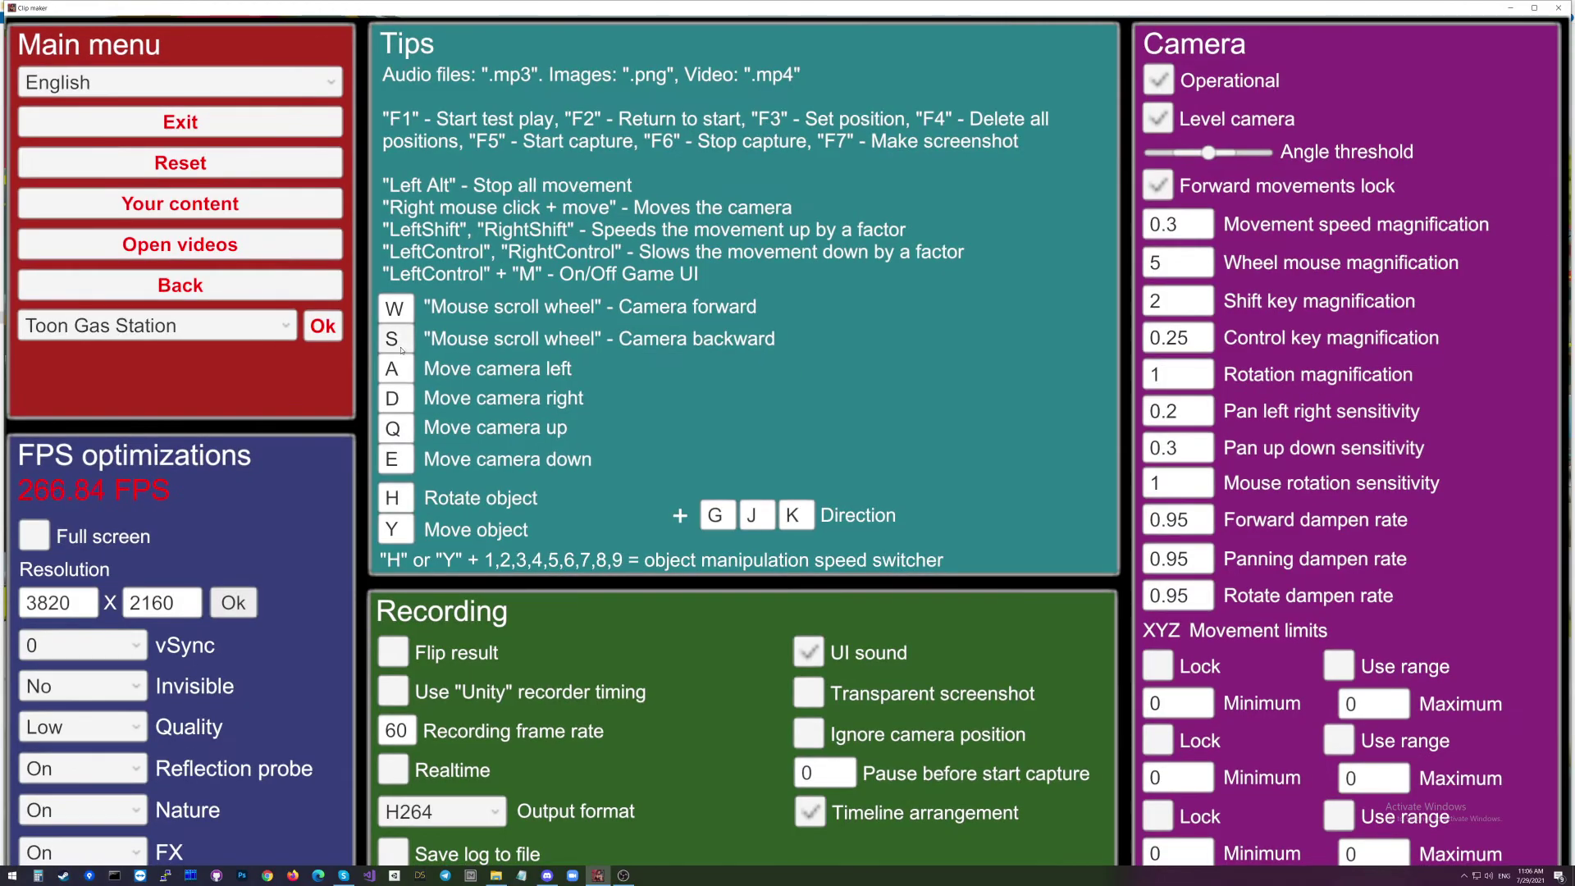
key("Escape")
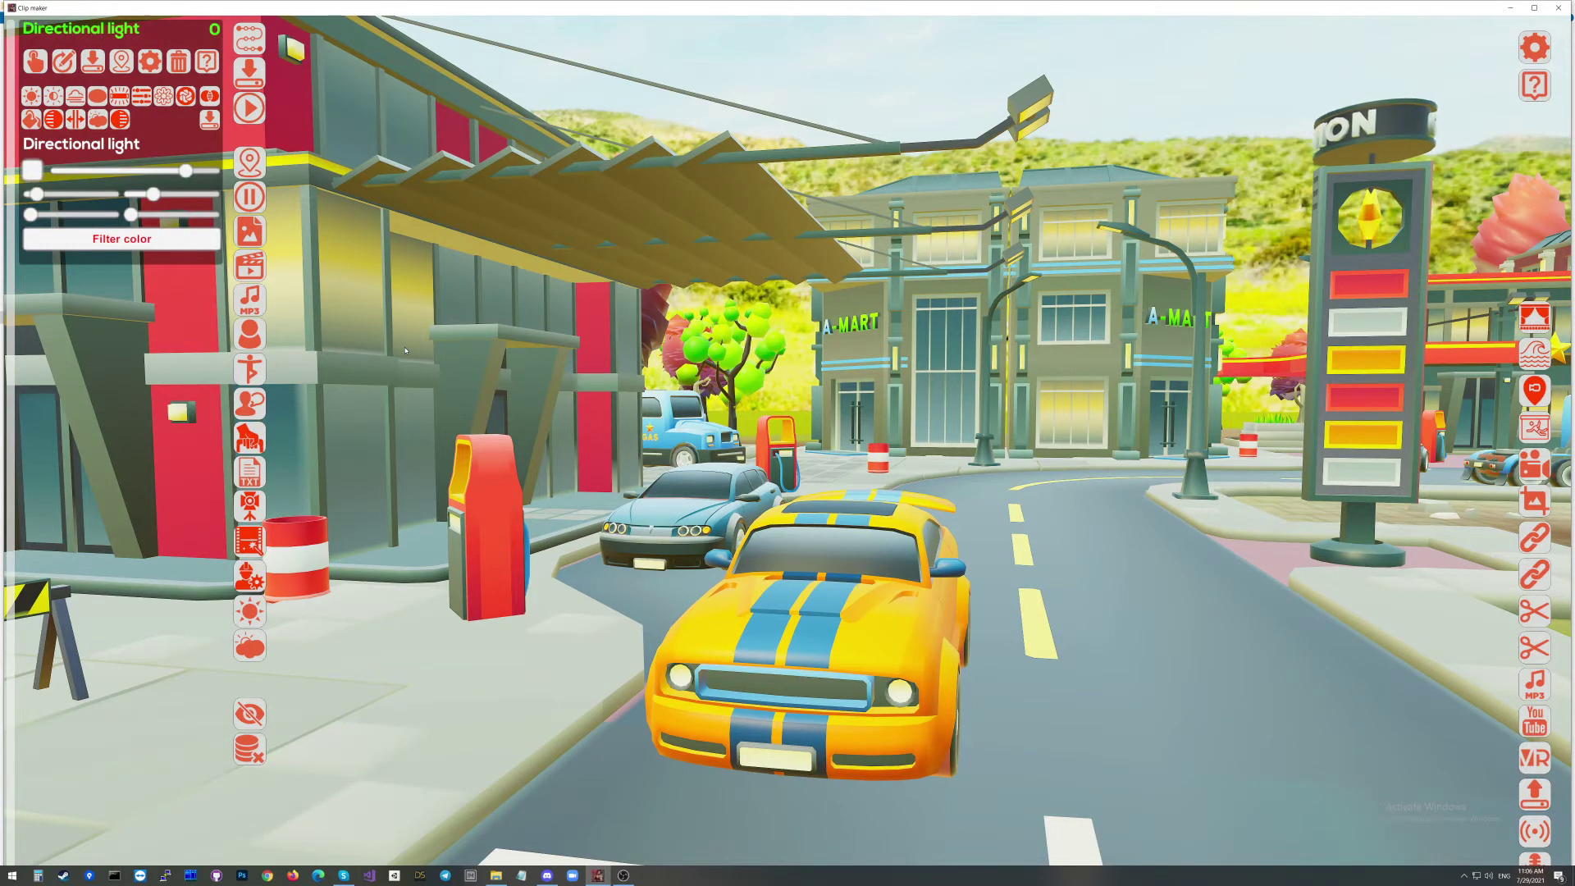
Reopen the menu and set the resolution back to 1920 x 1080
key("Escape")
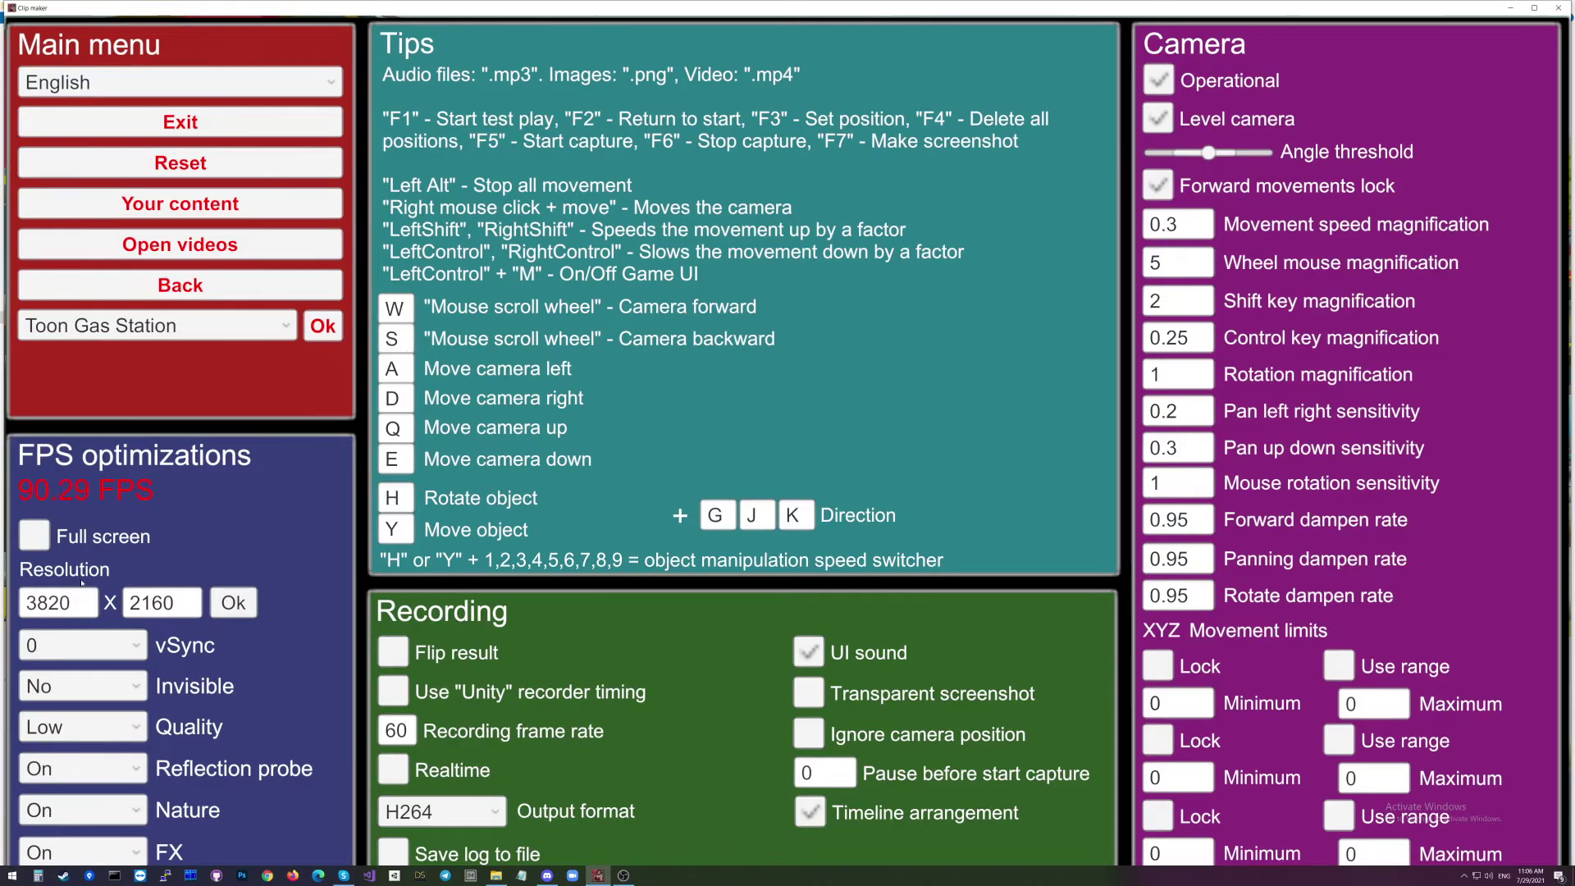
left_click(75, 609)
type("1920")
left_click(179, 611)
type("1080")
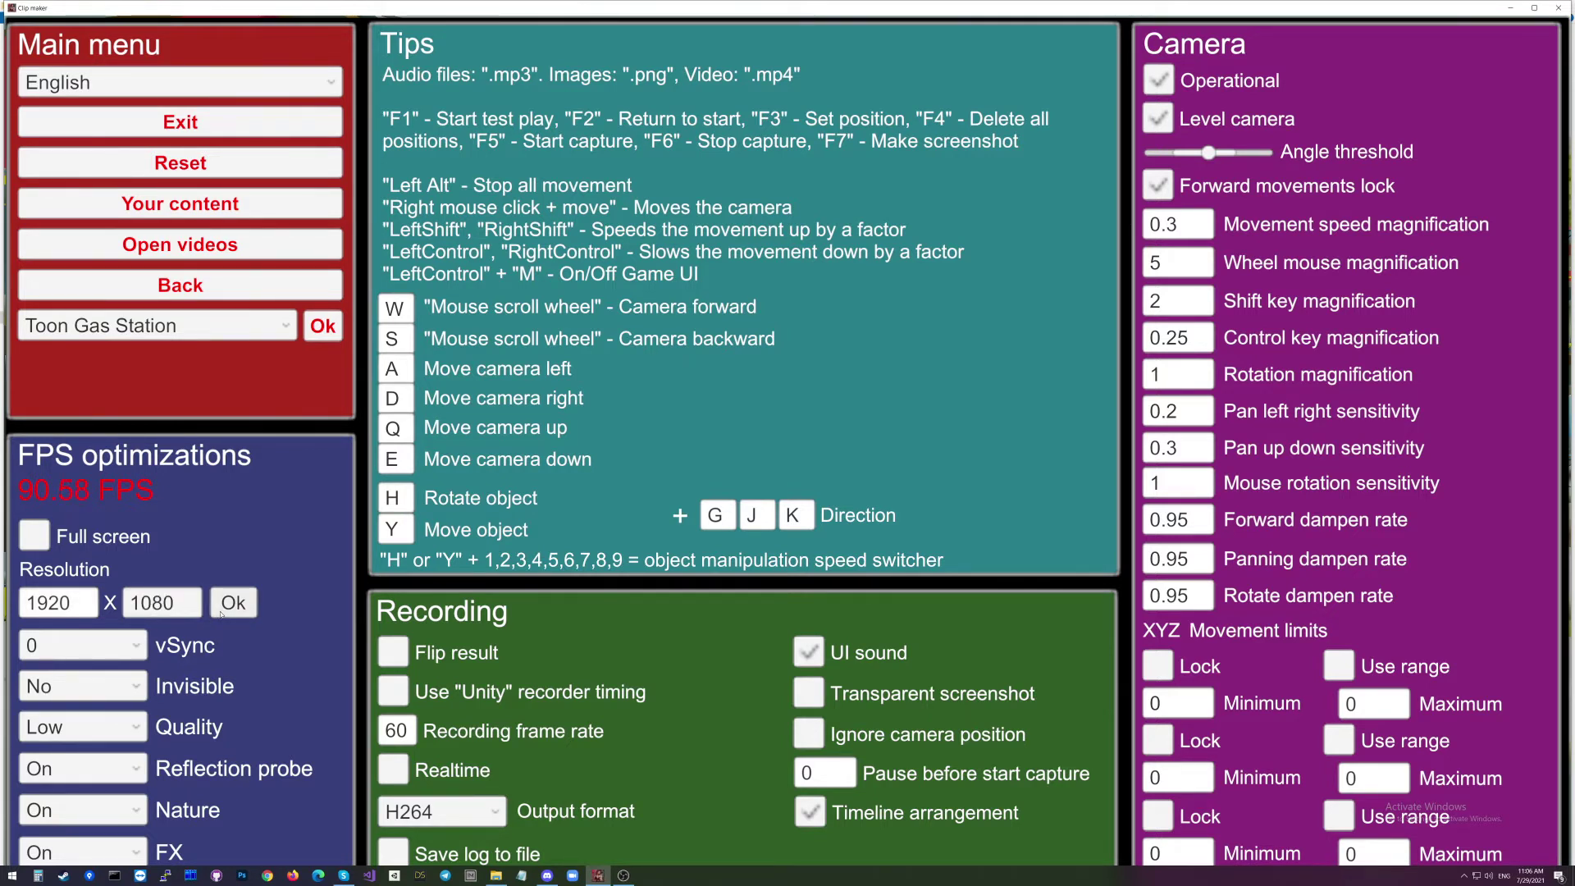
left_click(229, 607)
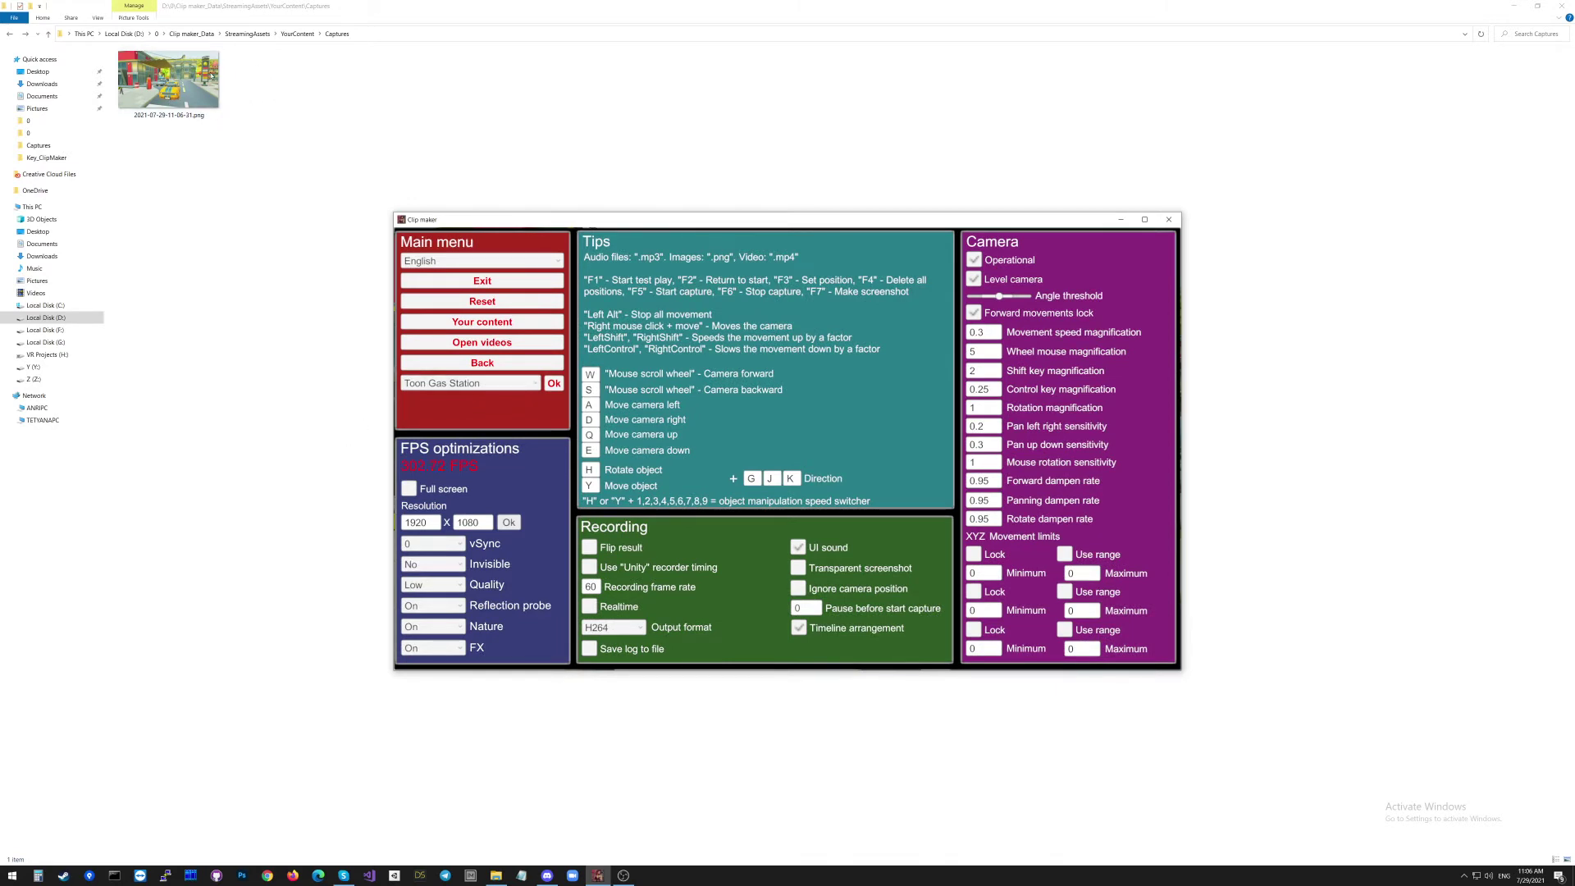
left_click(281, 91)
left_click(185, 94)
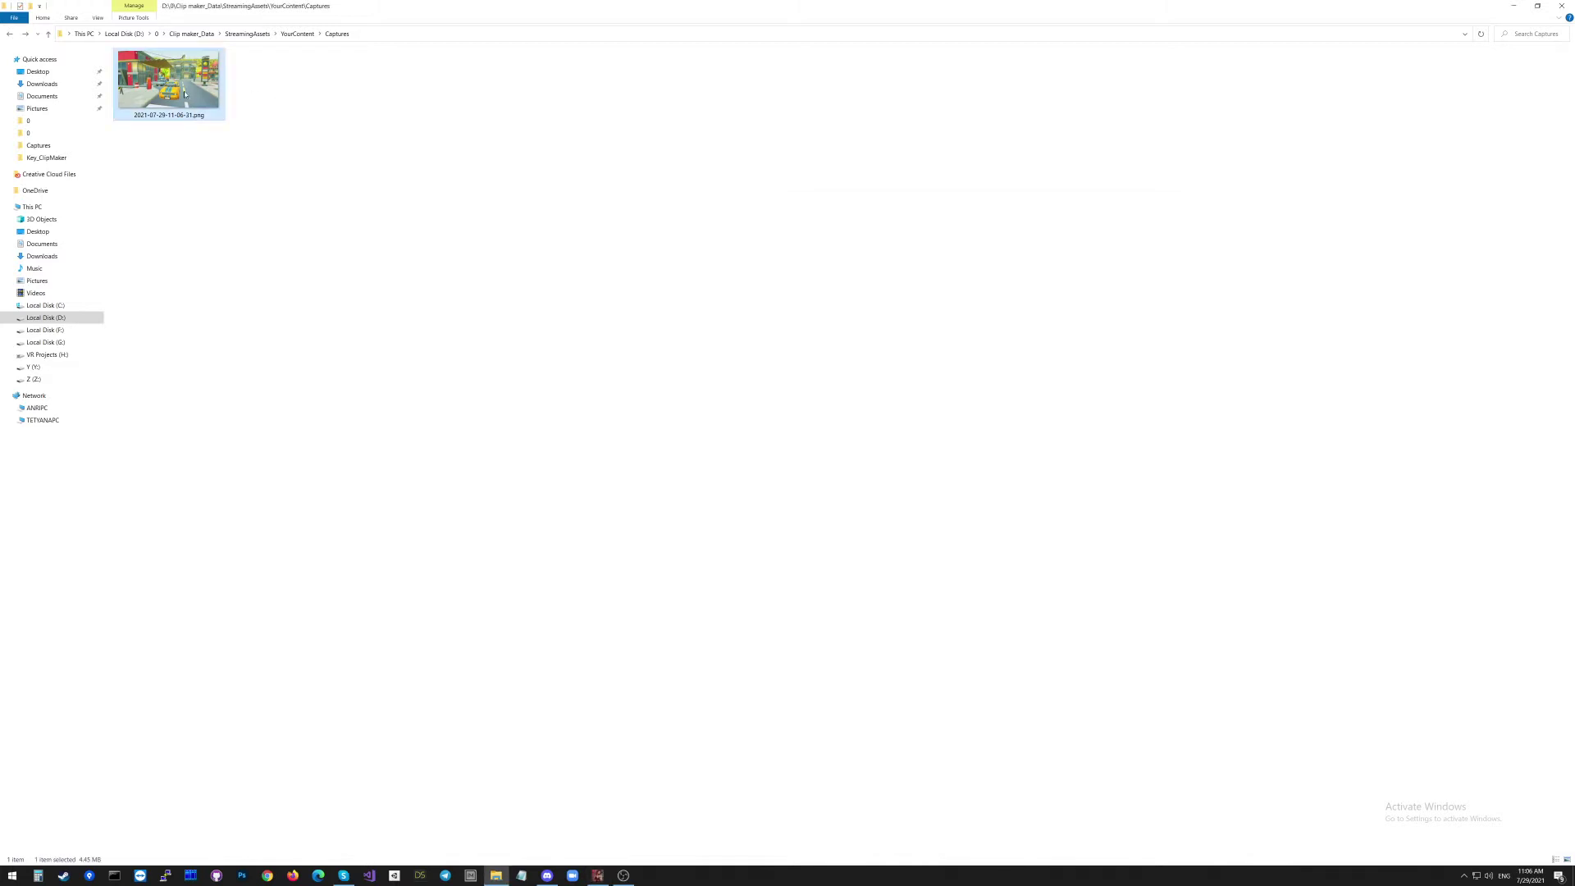
key("ctrl+x")
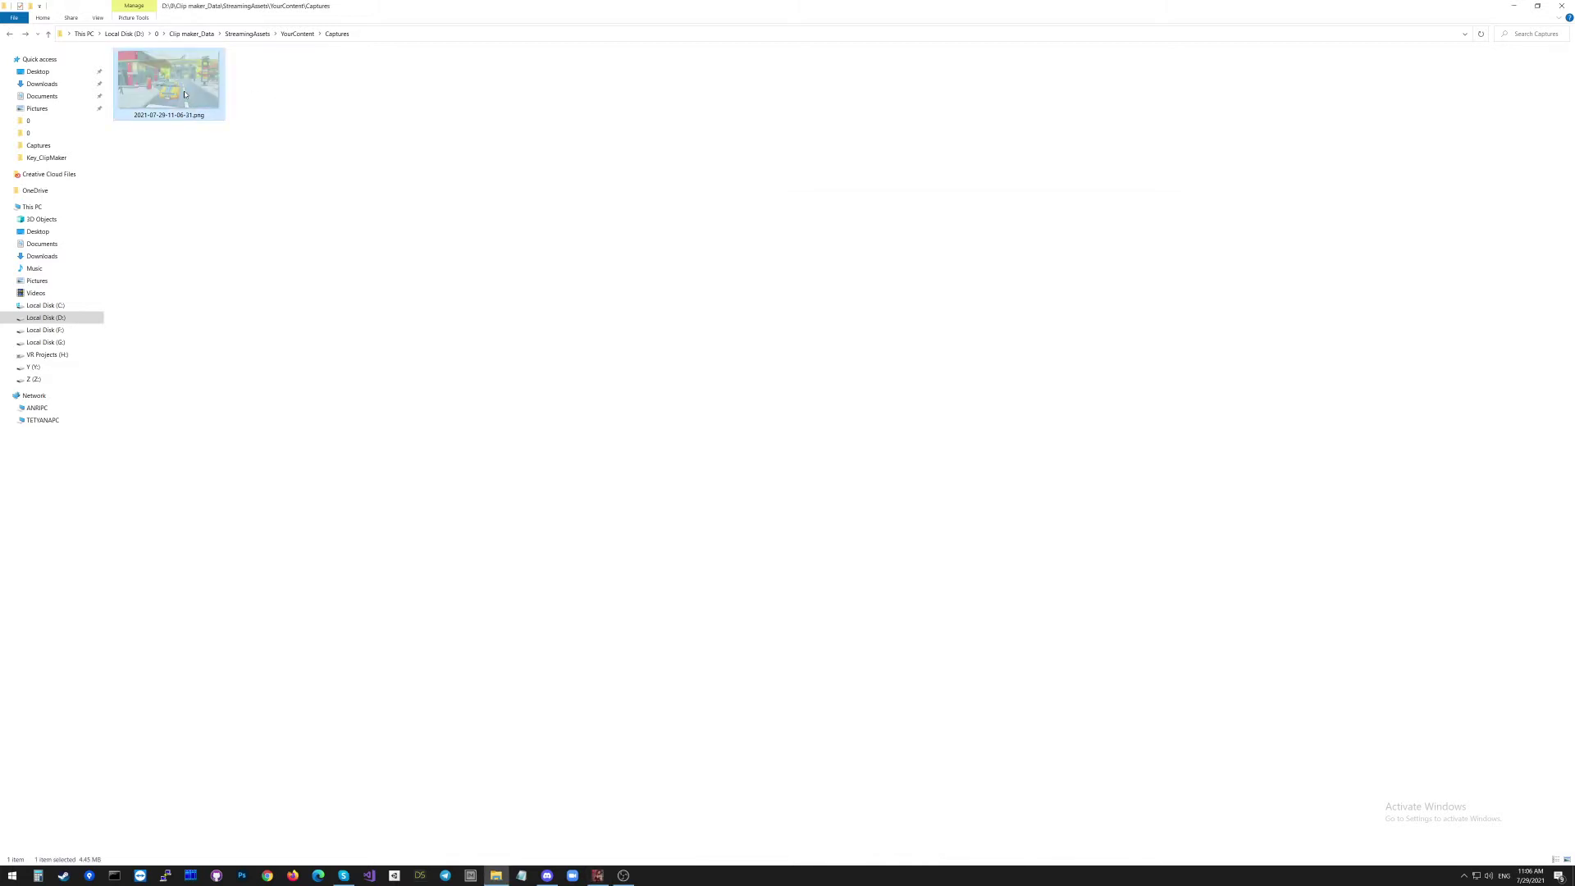
left_click(297, 34)
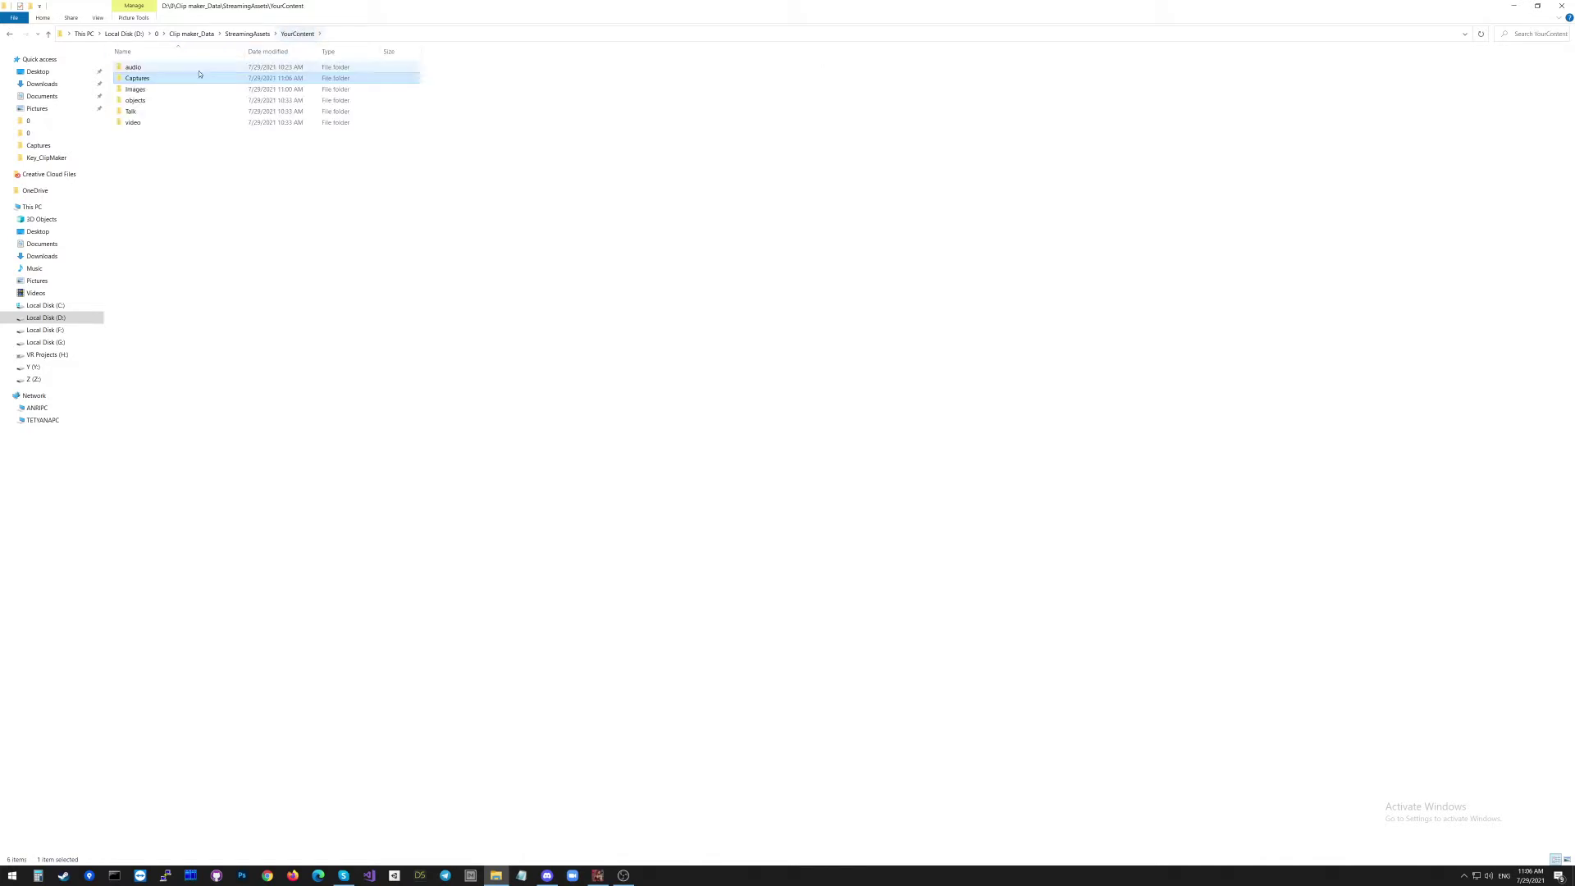
double_click(136, 88)
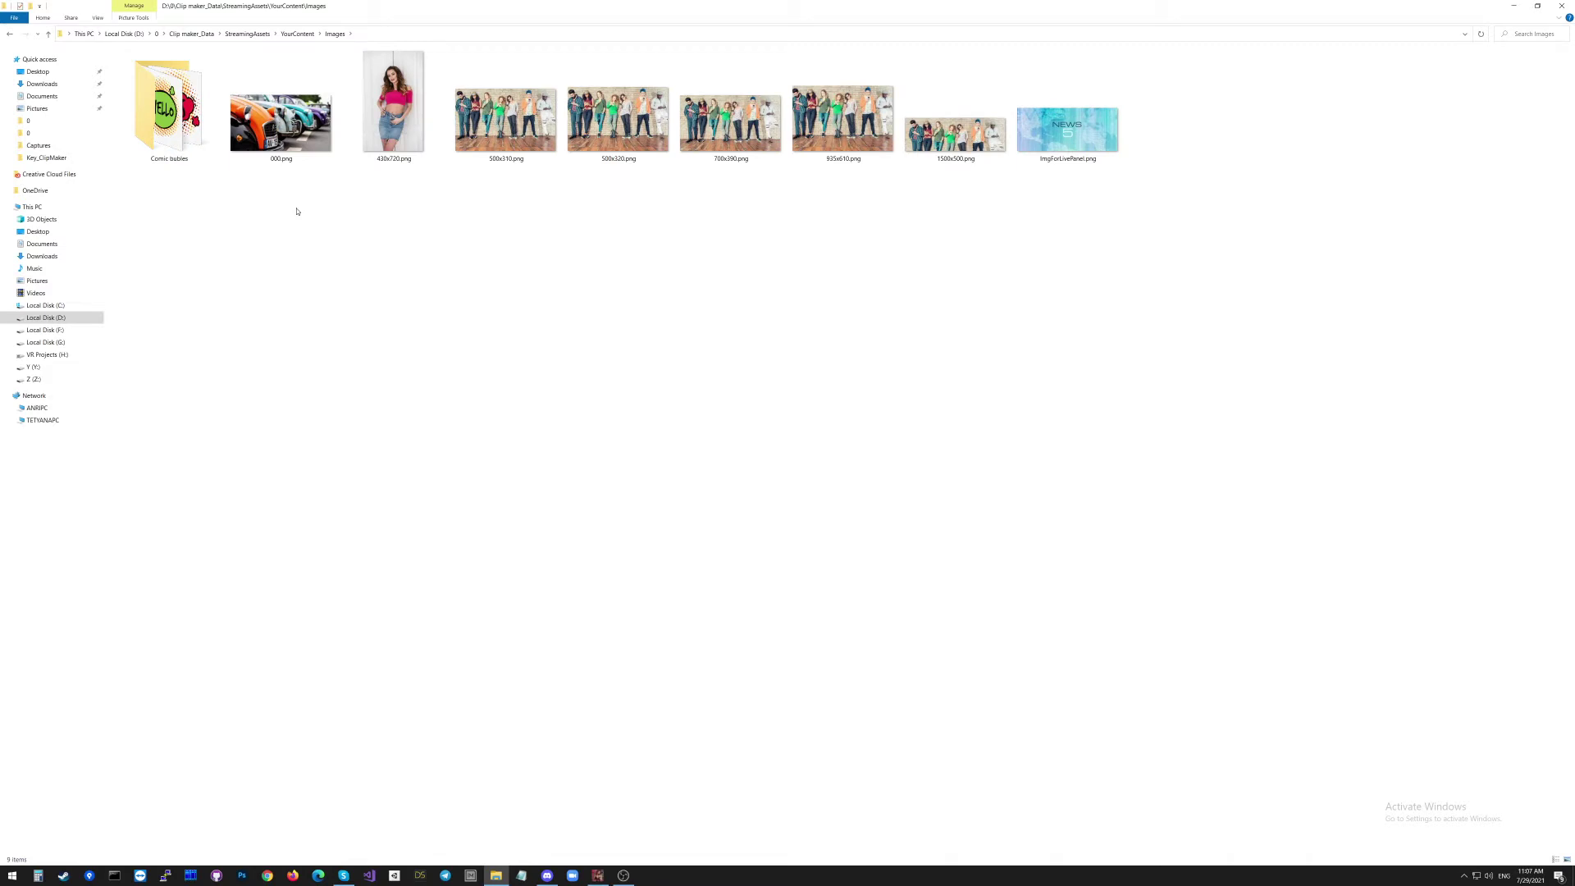
key("ctrl+v")
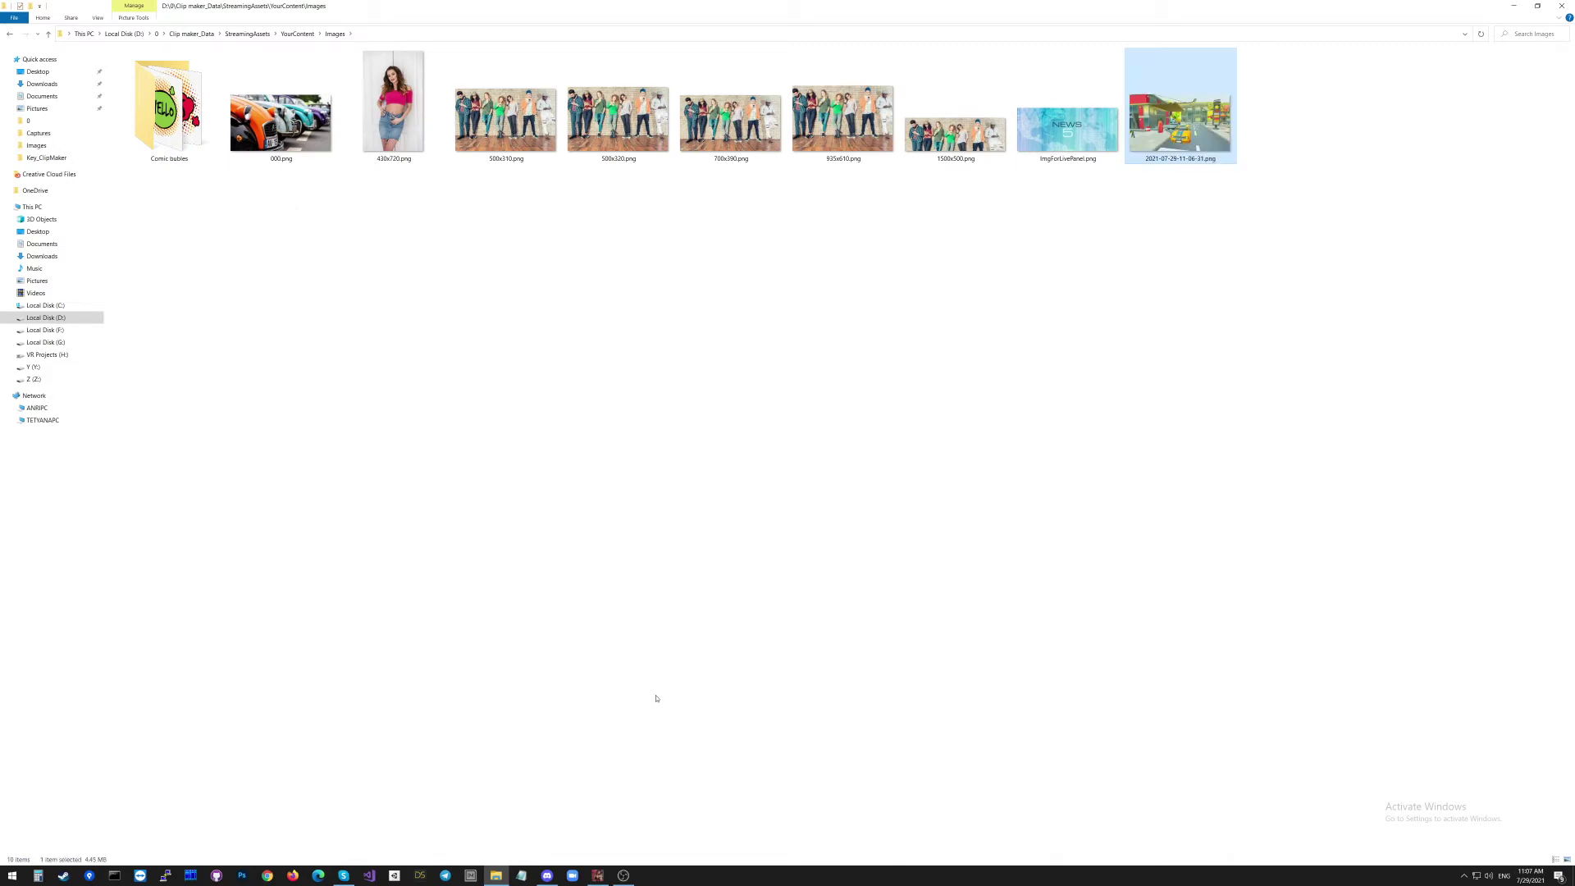
left_click(598, 875)
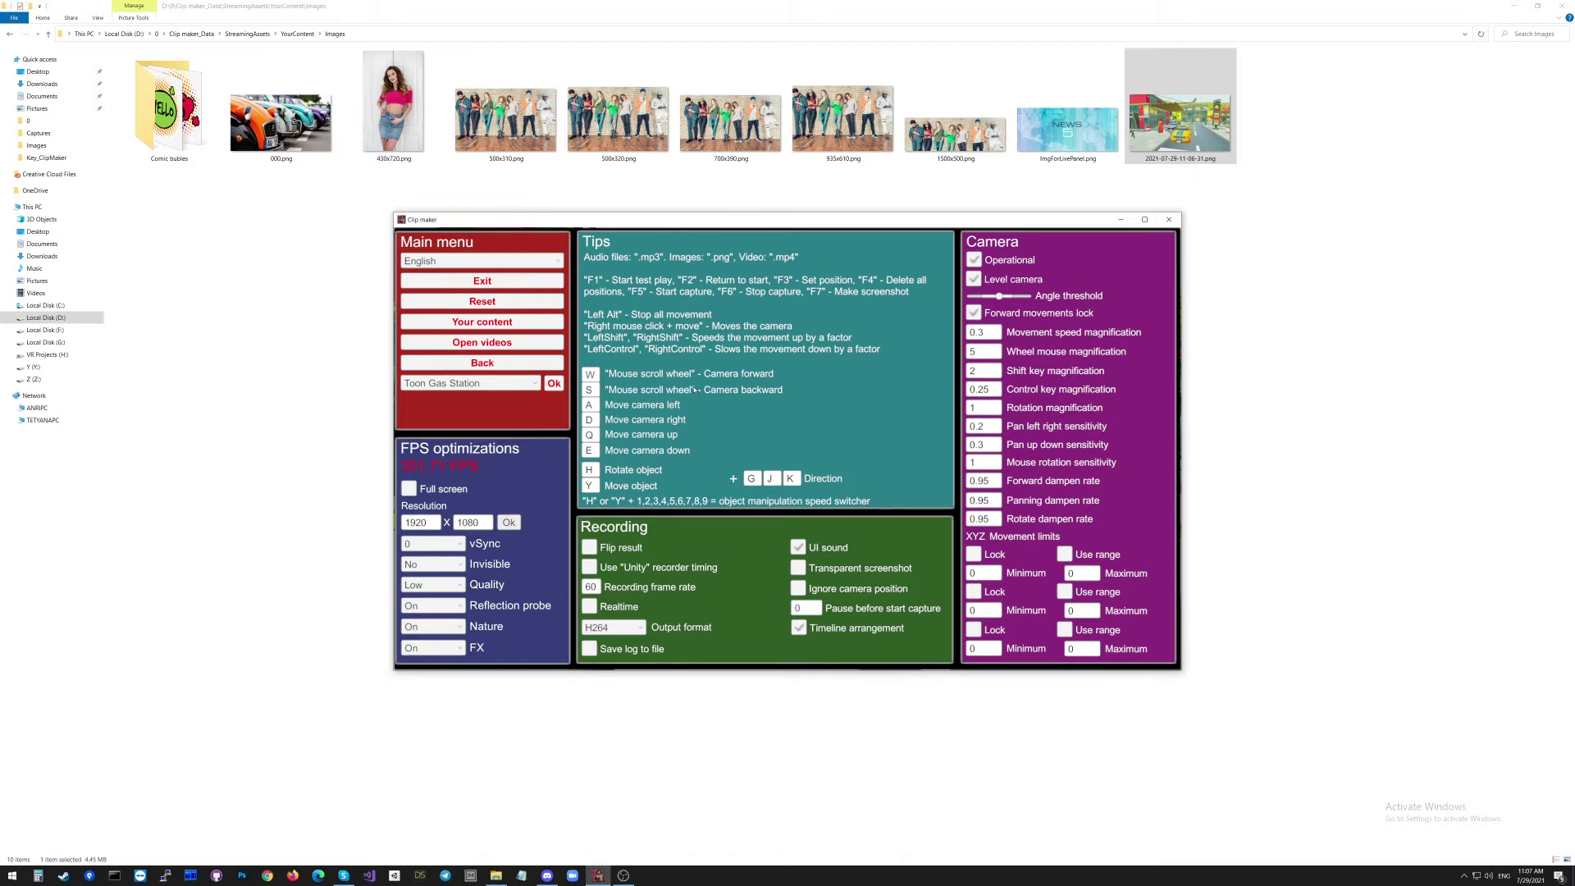
key("Escape")
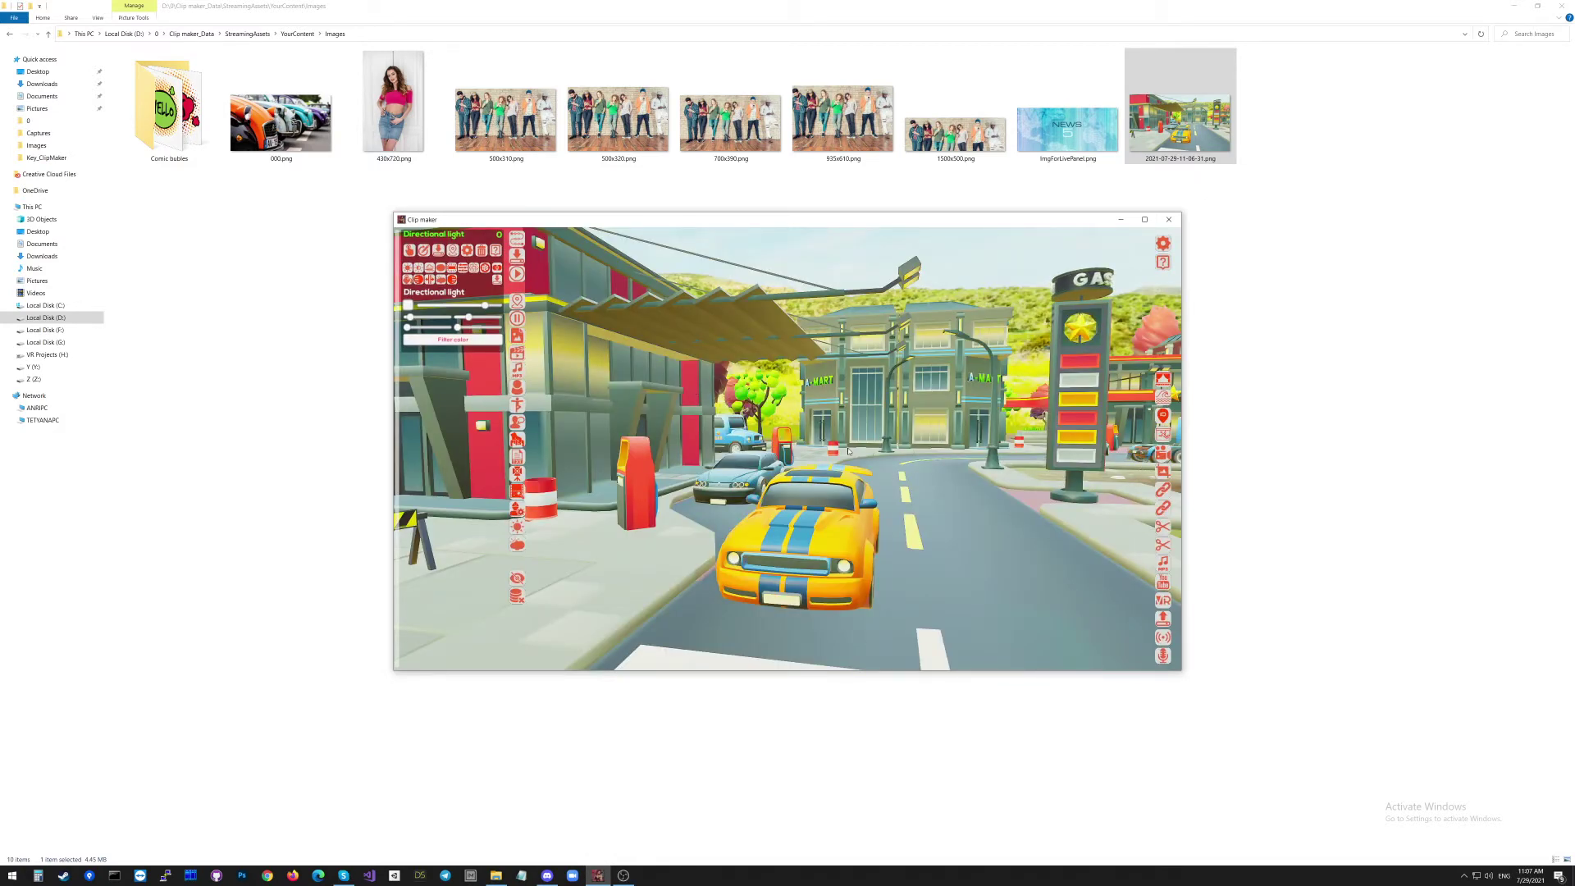
Reopen the main menu and choose Image Effect Filters from the scene list
key("Escape")
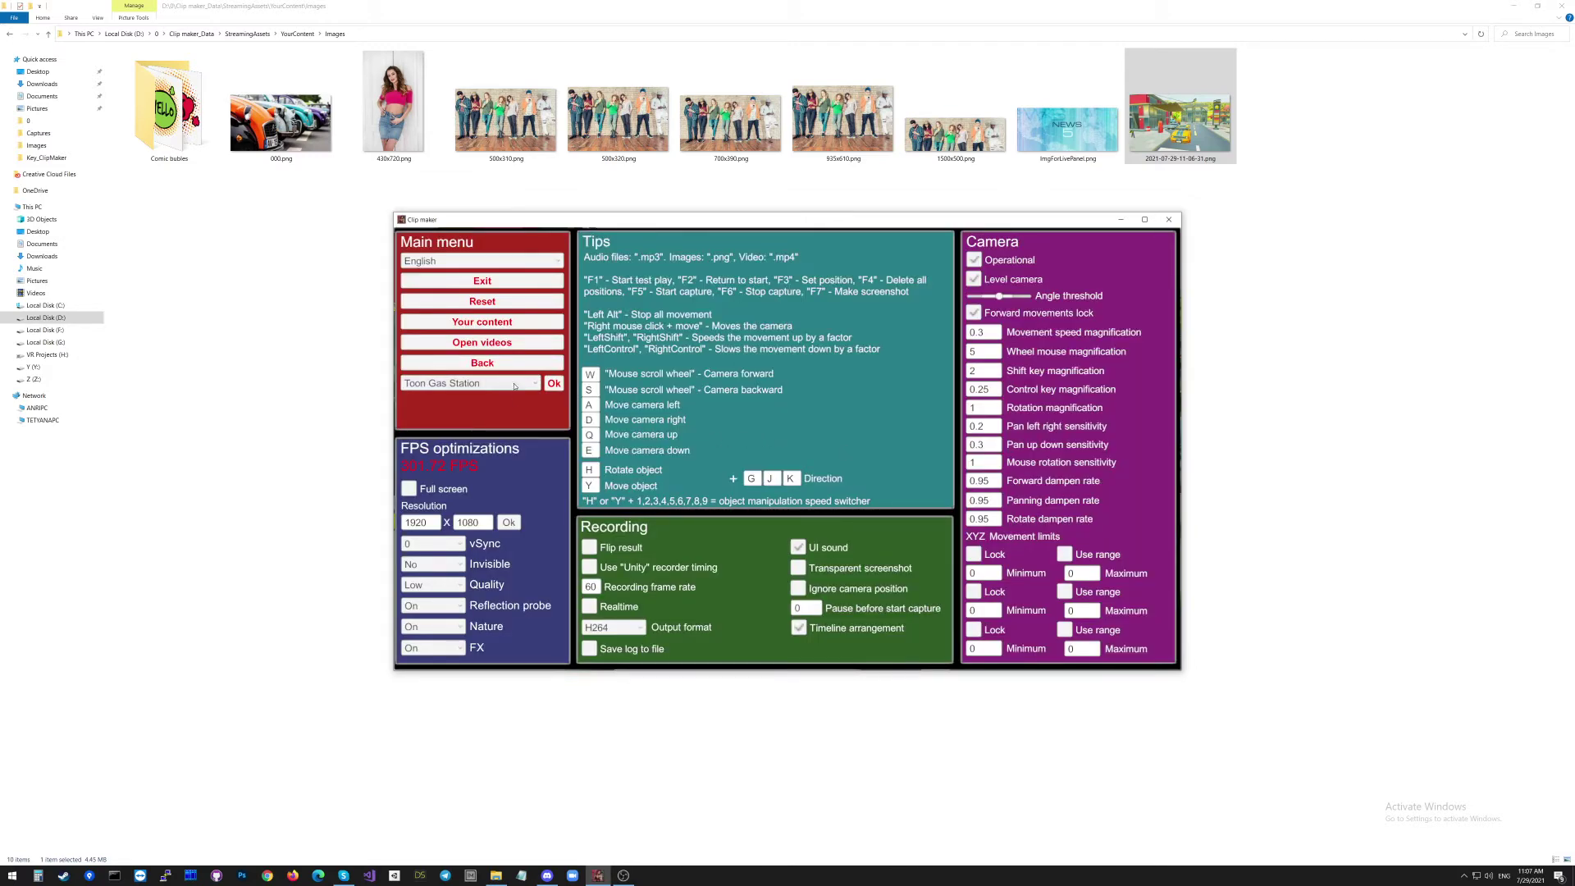
left_click(515, 385)
scroll(539, 440, "up", 5)
scroll(539, 441, "down", 10)
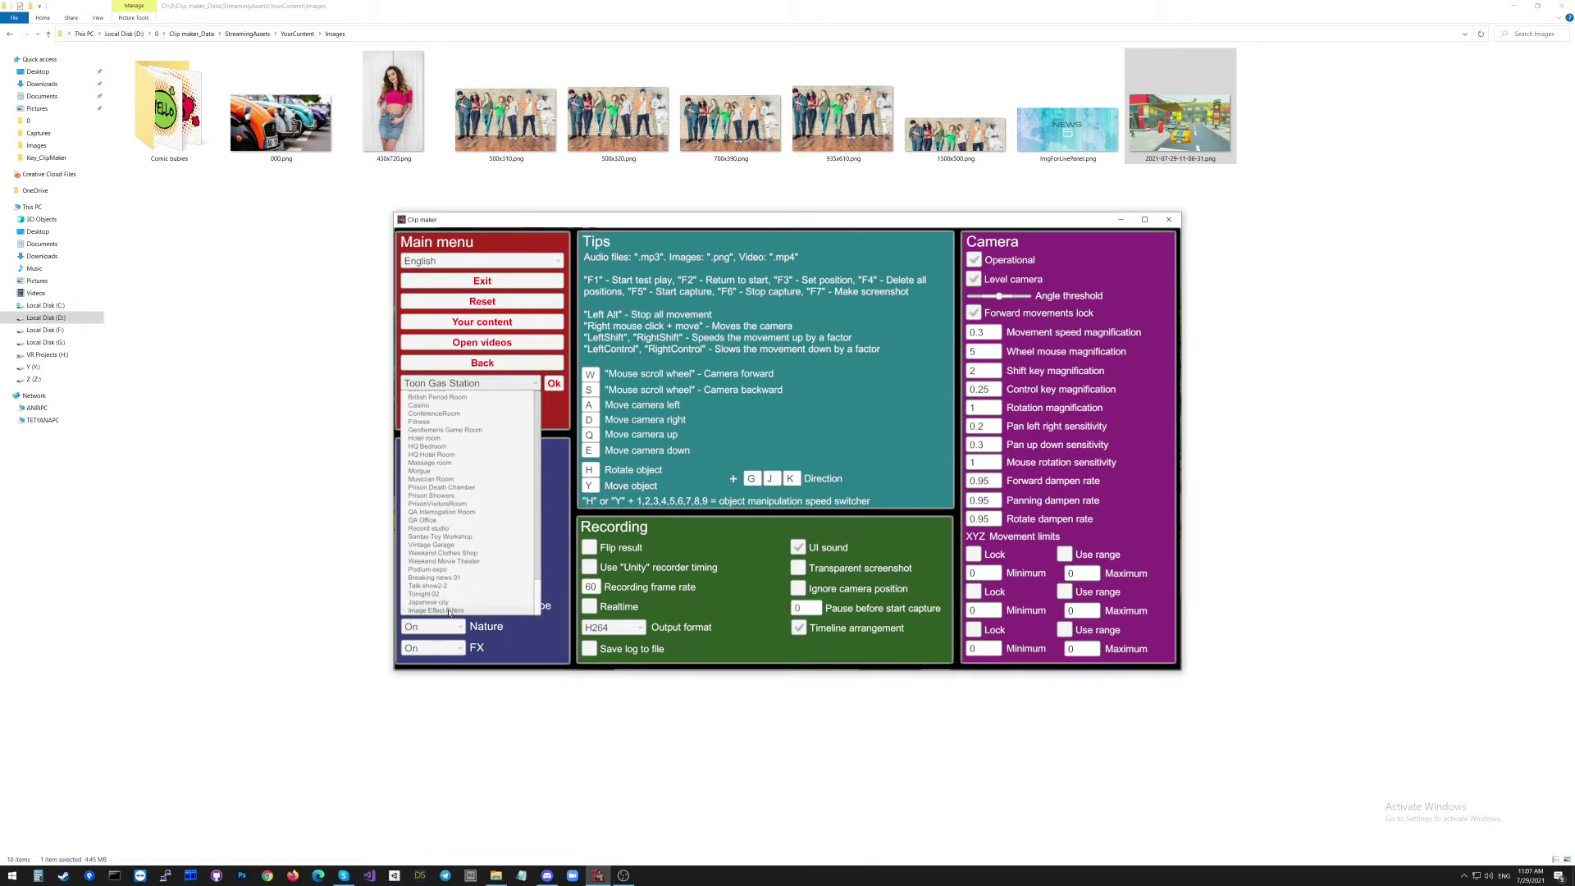
left_click(449, 611)
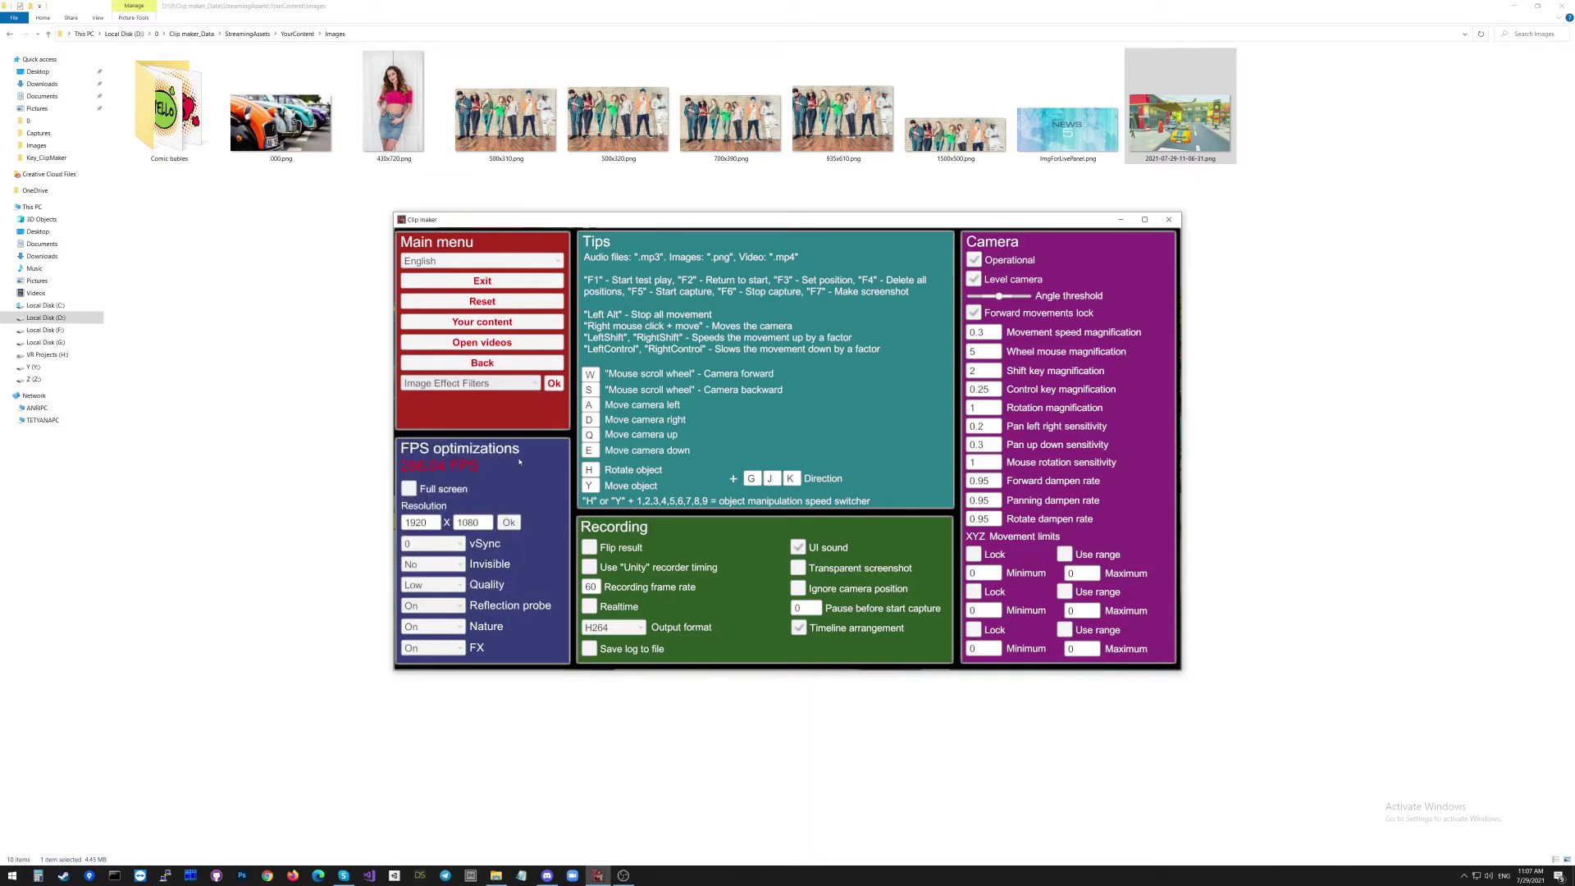
Load the Image Effect Filters scene, preview the street screenshot, then switch back to 000.png
left_click(555, 384)
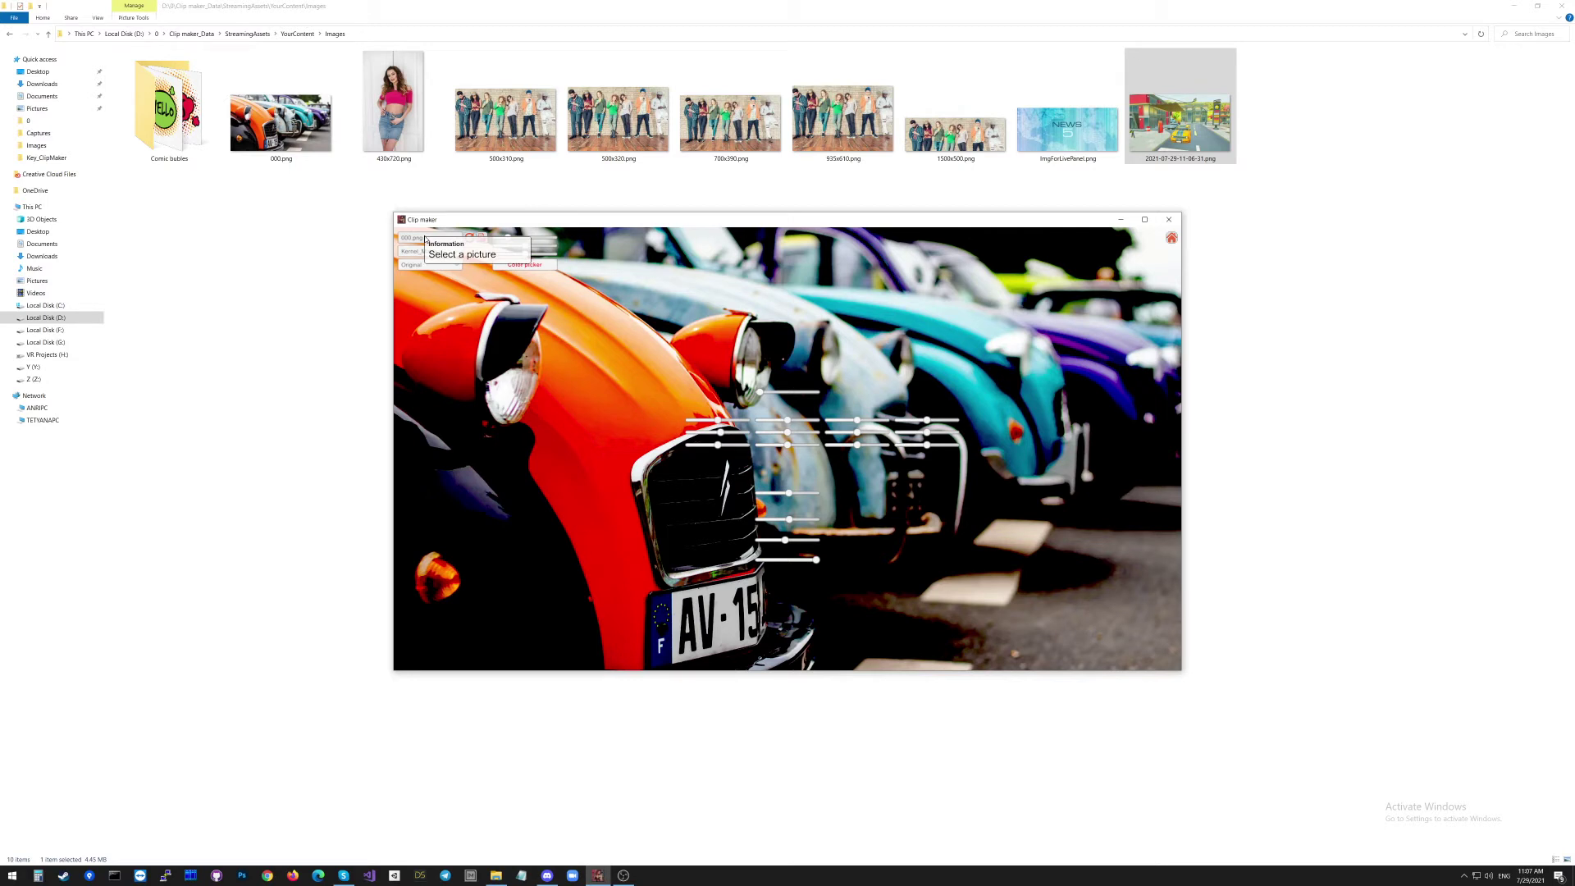
left_click(426, 239)
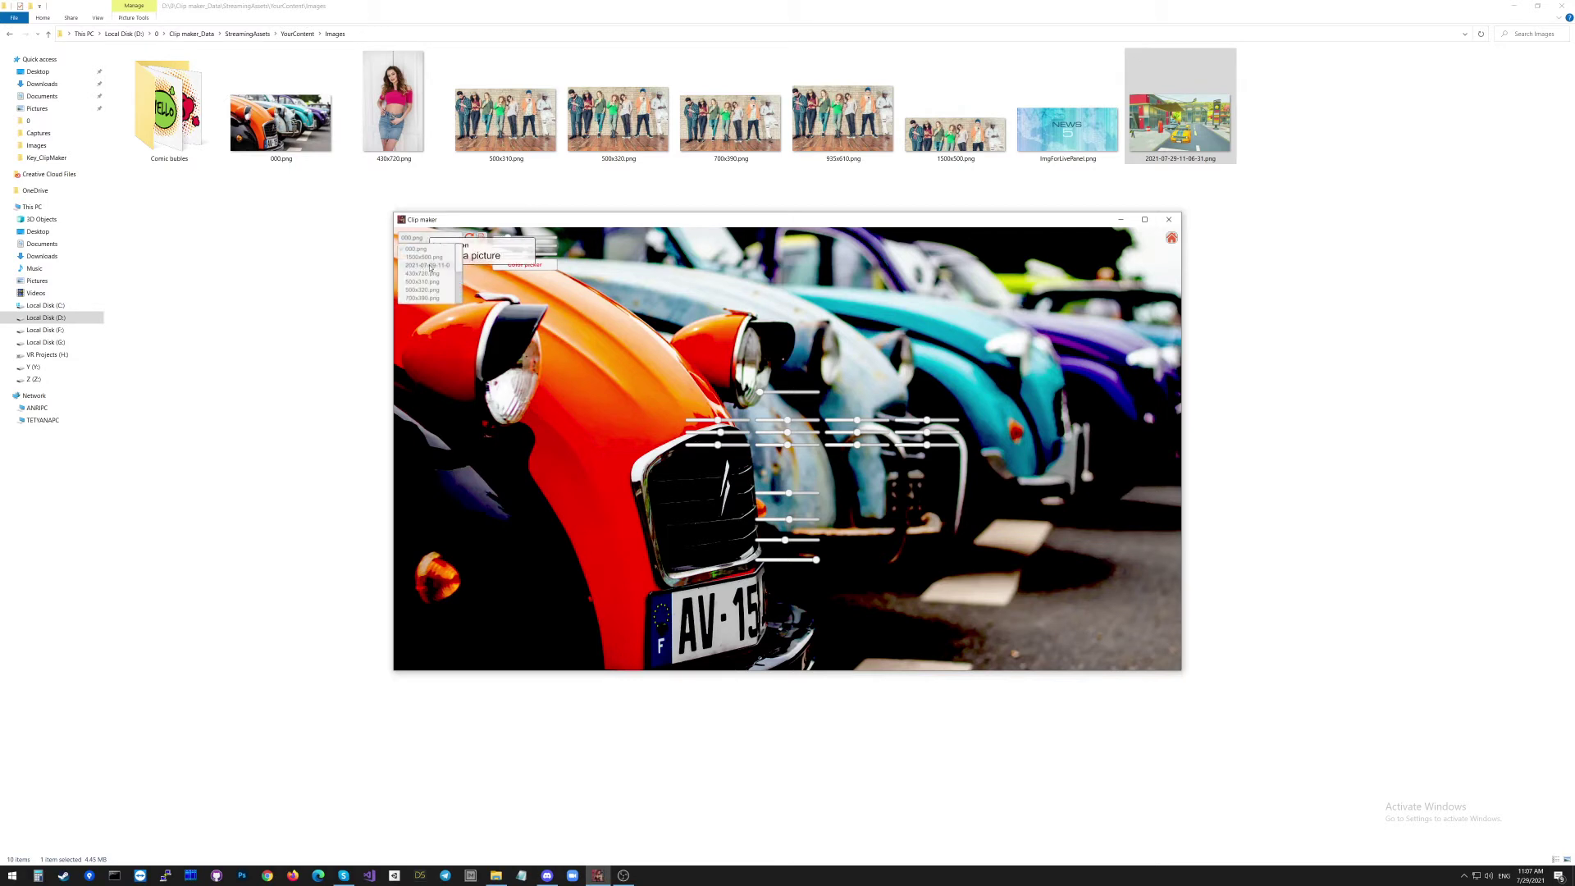
left_click(428, 265)
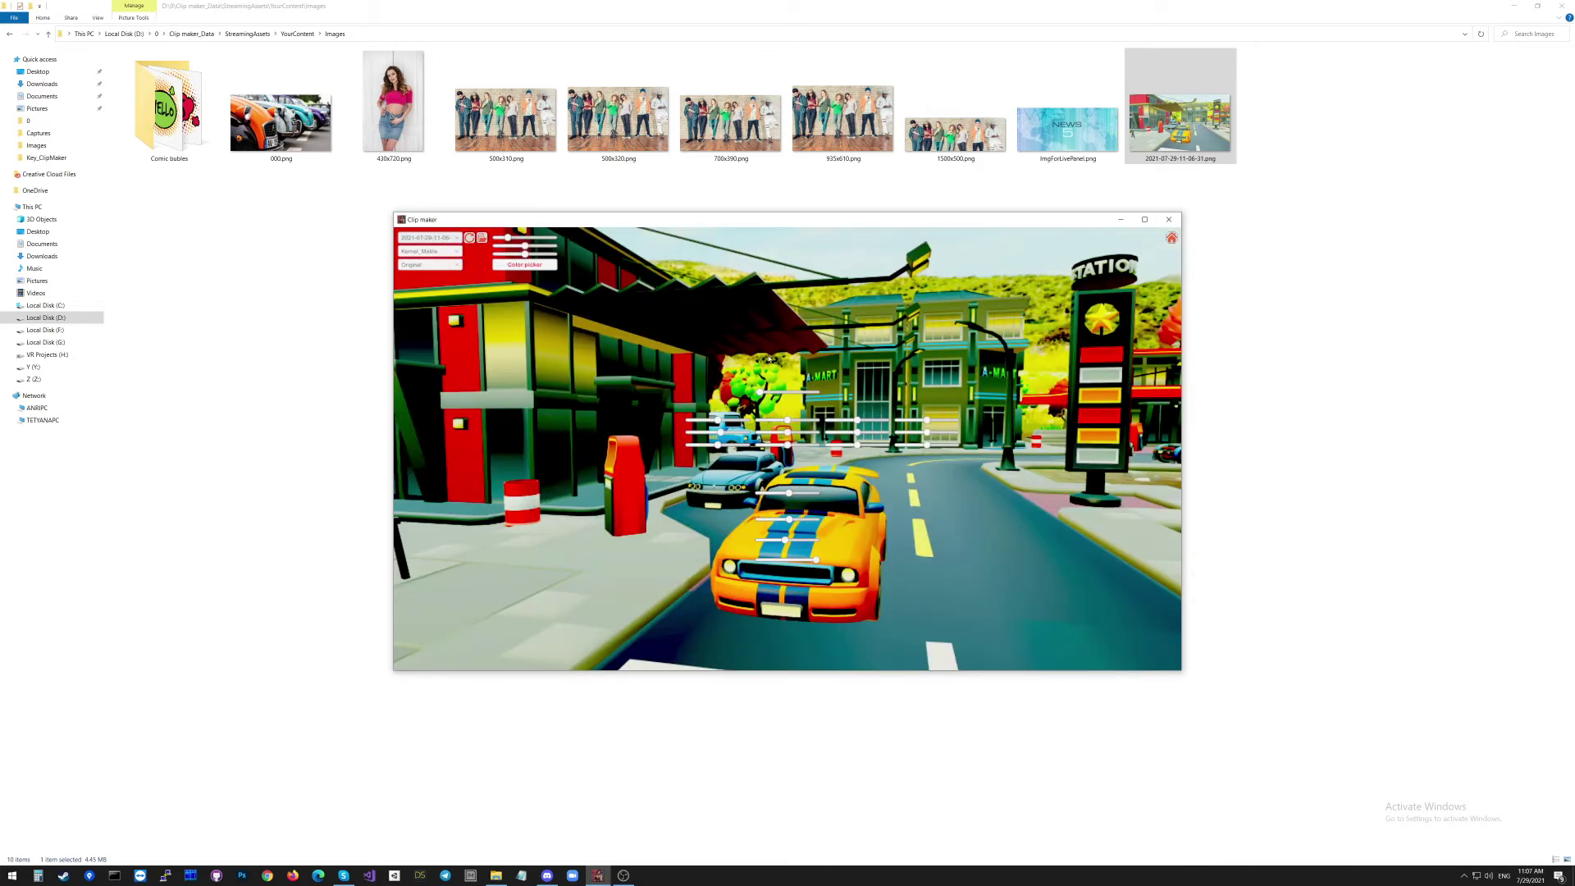
left_click(428, 239)
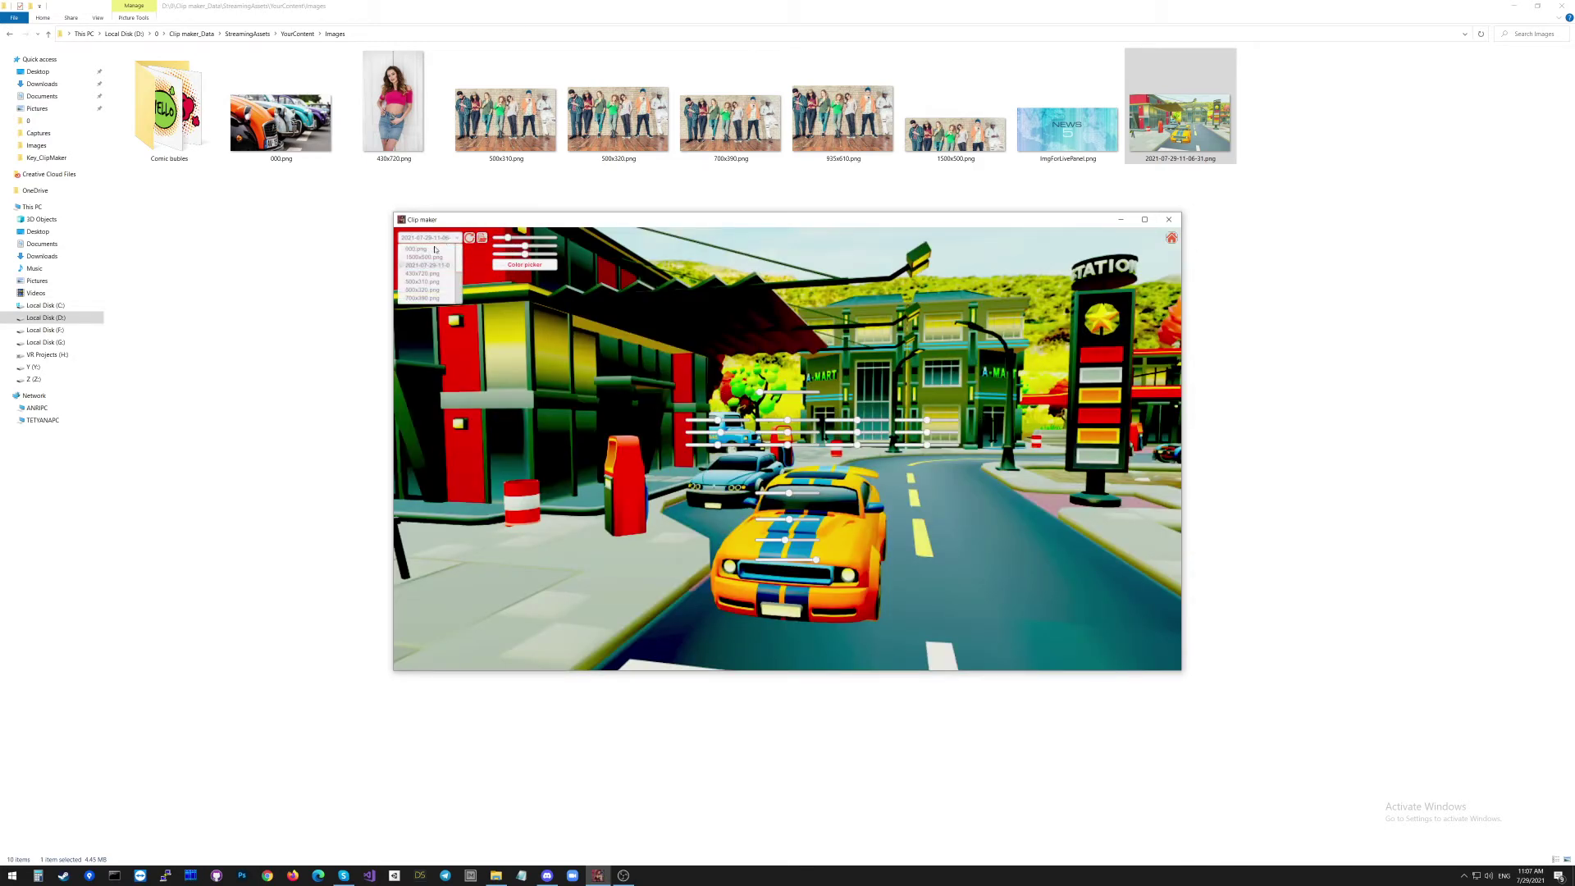
left_click(414, 248)
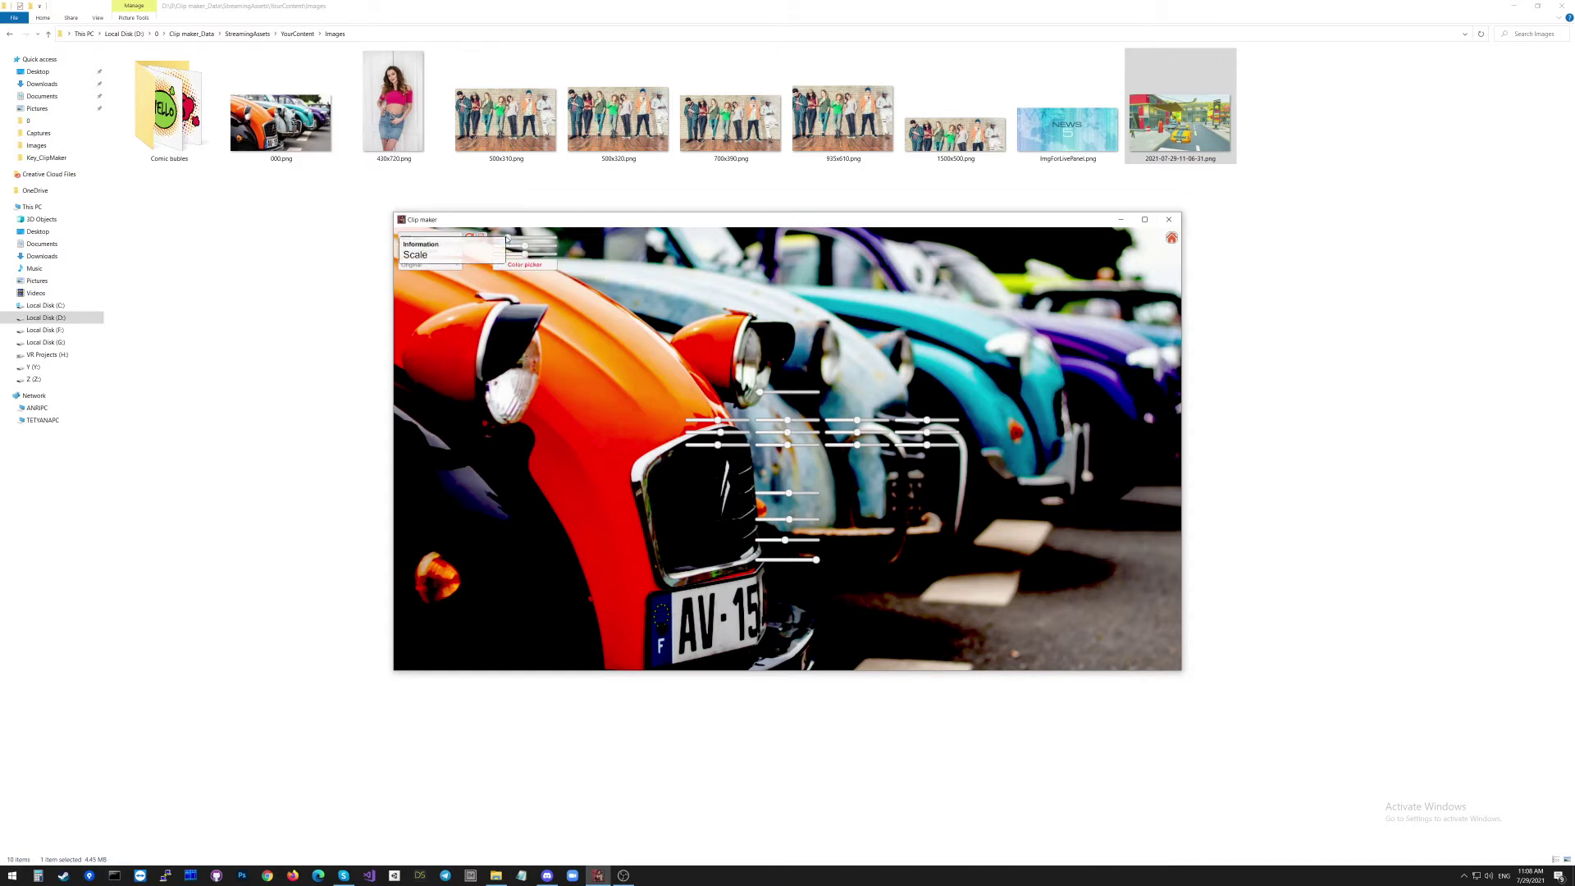
Zoom and pan the car photo, scale it out to show several cars, and open the tint colour picker
left_click_drag(507, 239, 525, 239)
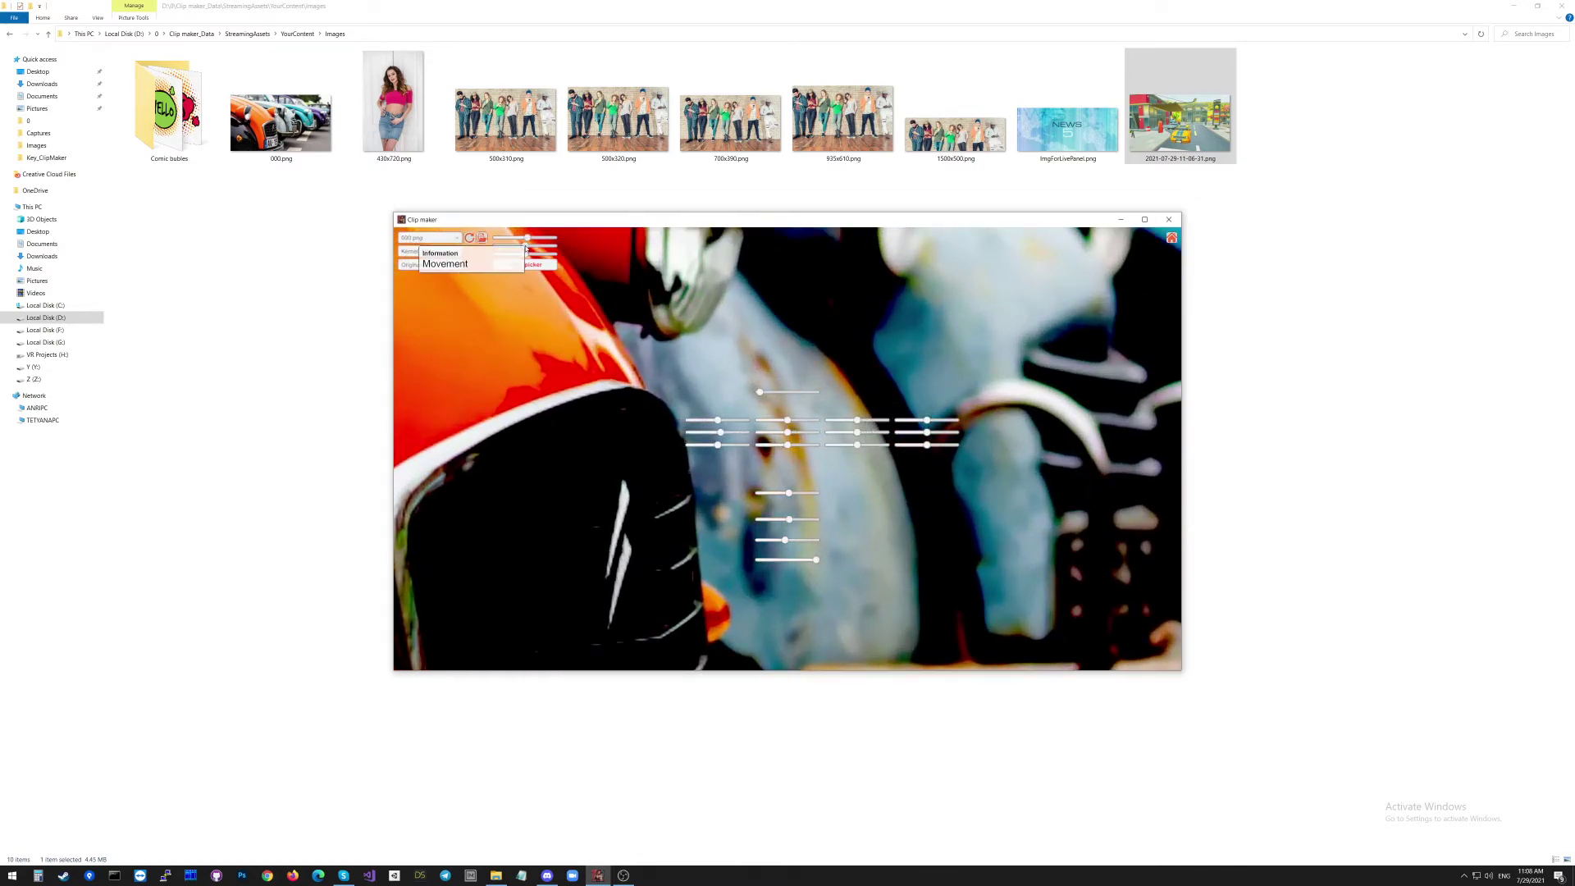
left_click_drag(526, 248, 510, 255)
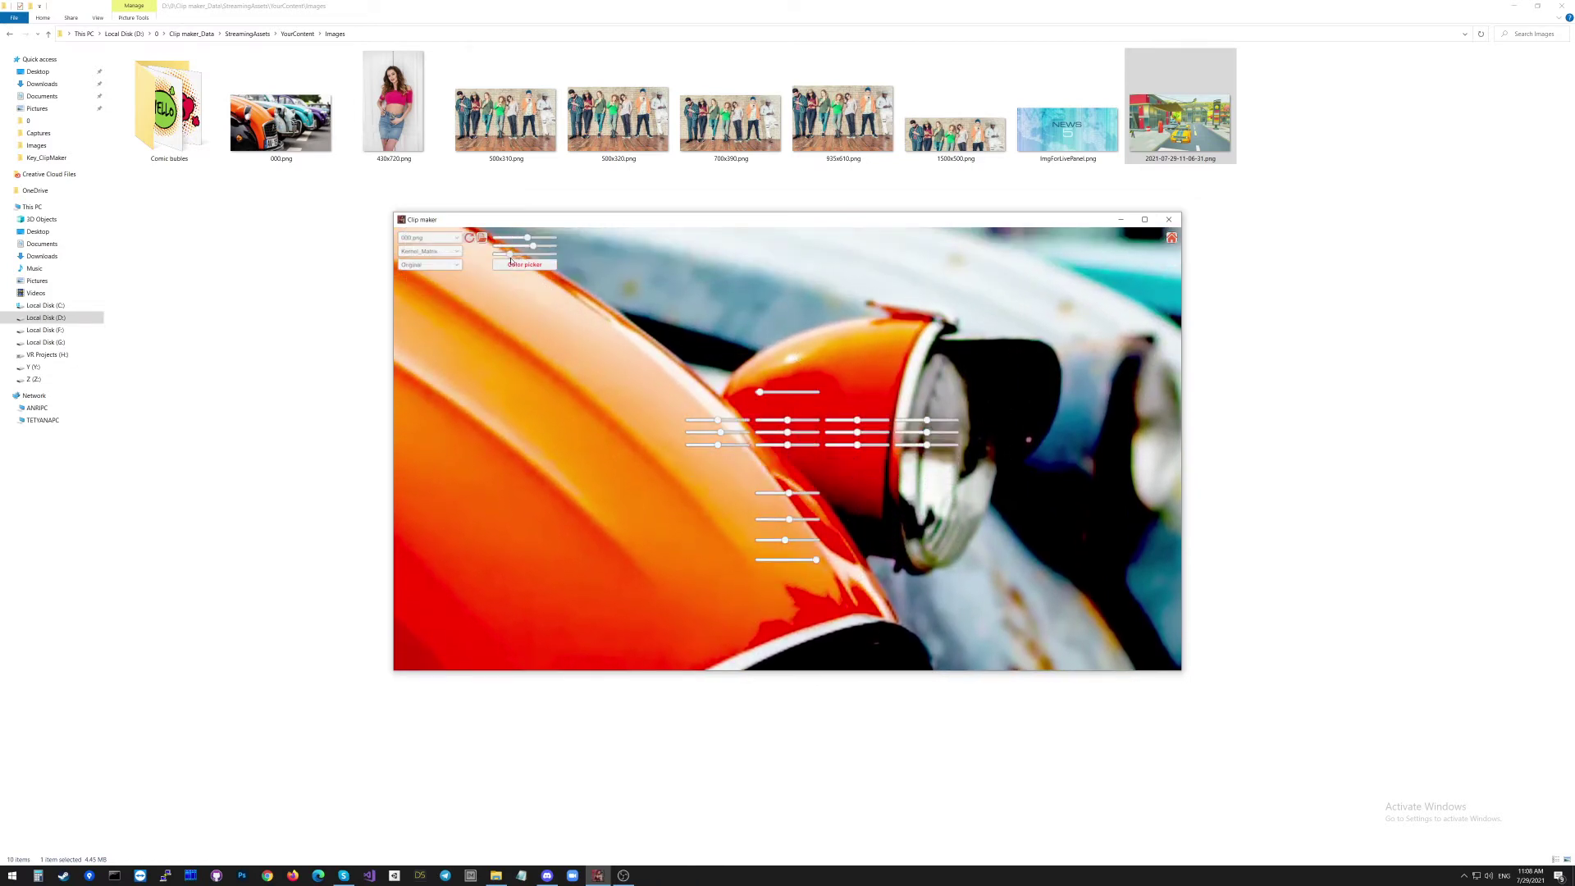
left_click_drag(510, 255, 521, 254)
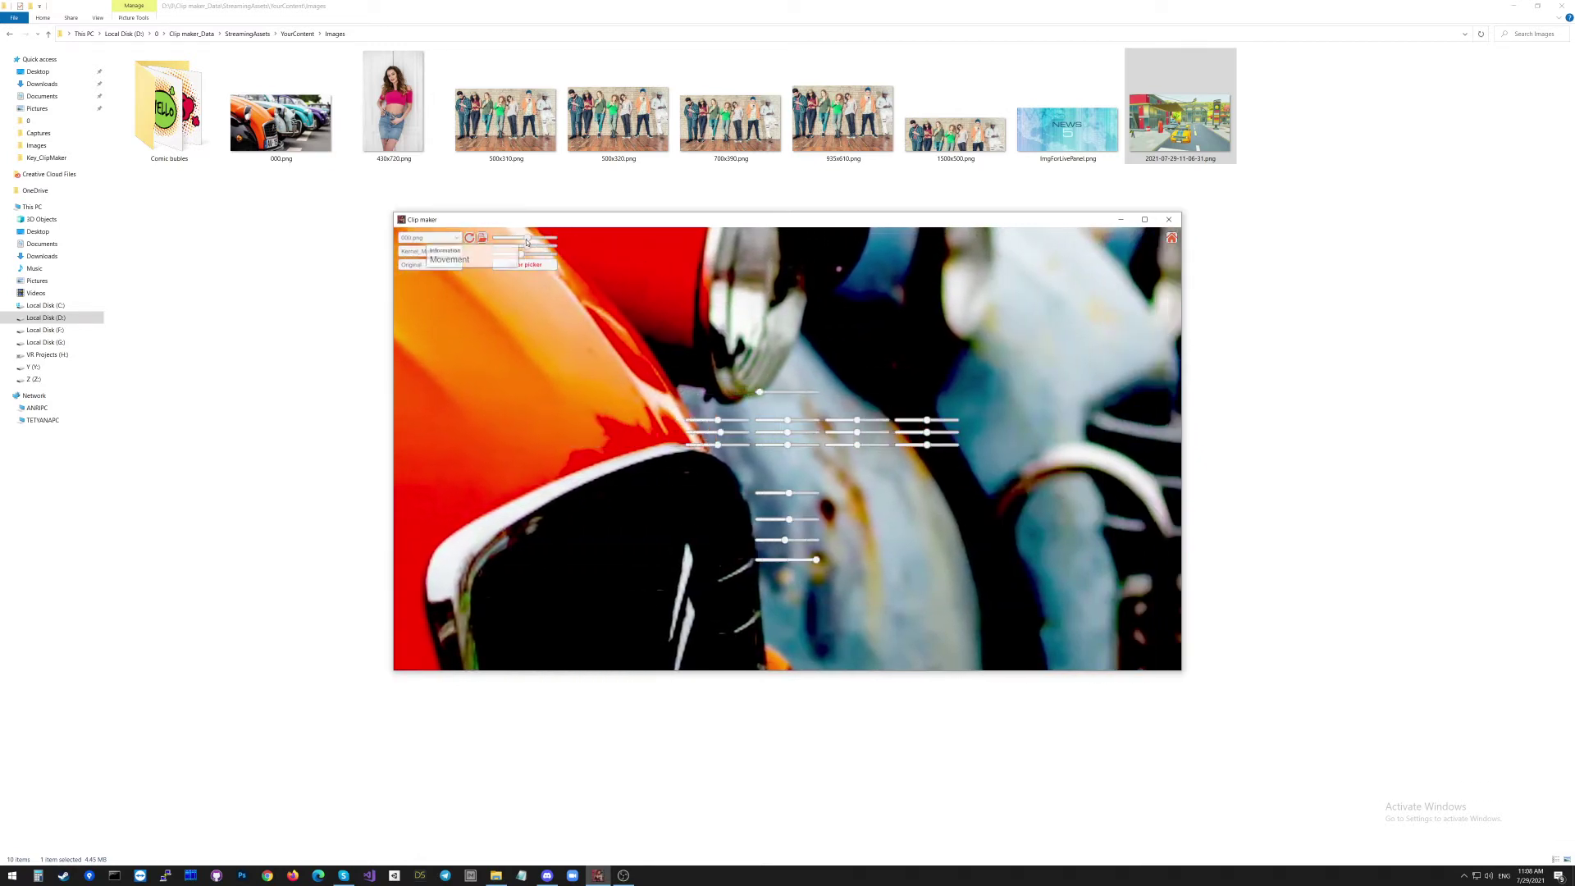
left_click_drag(525, 241, 513, 242)
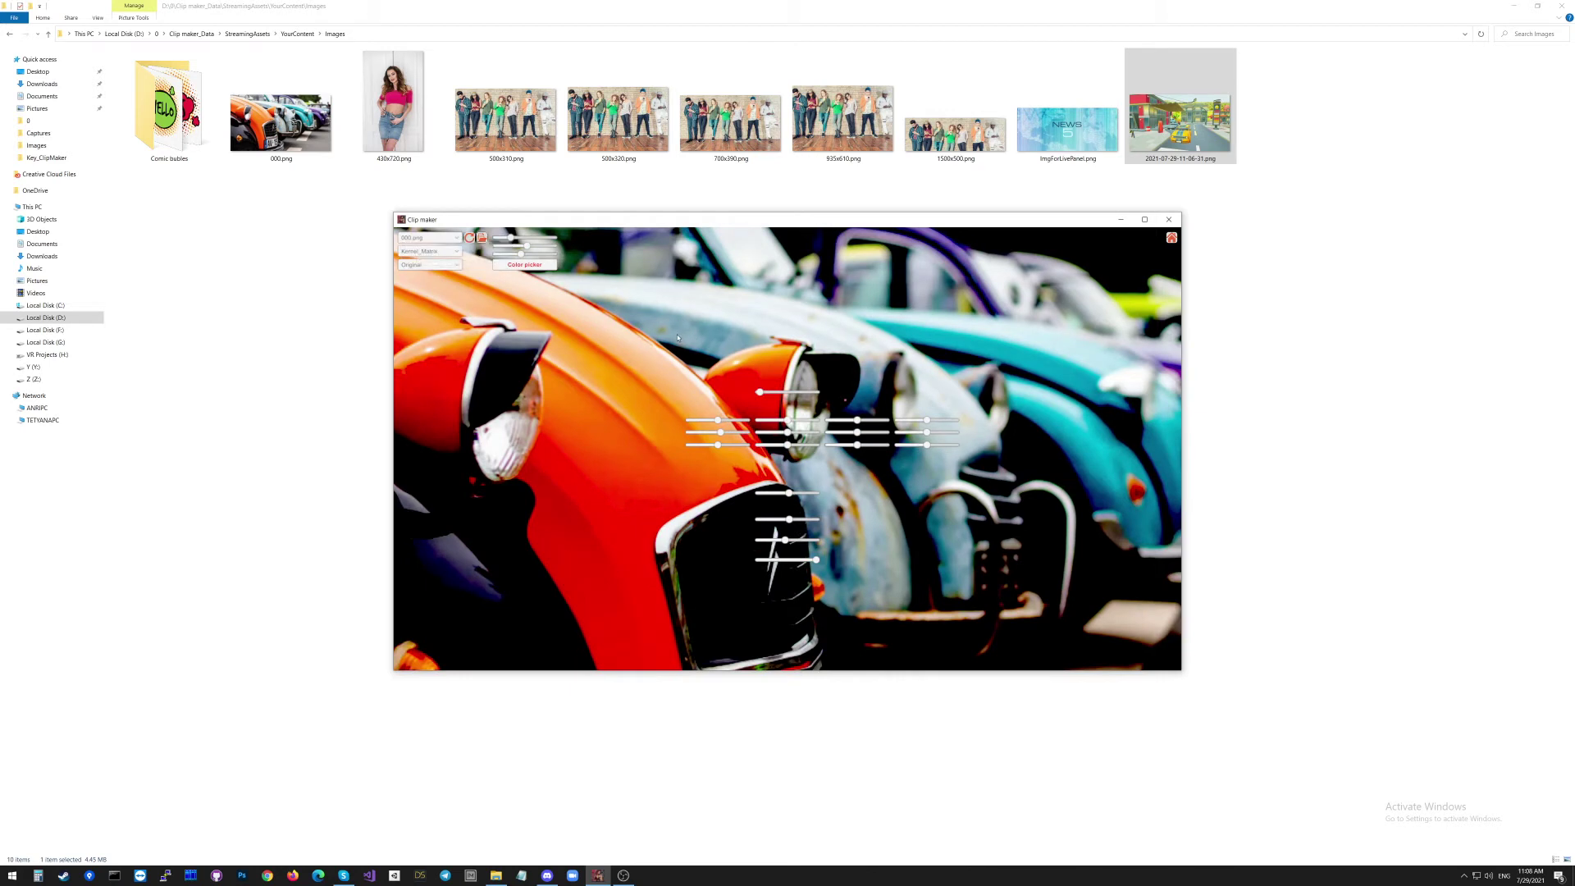
left_click(526, 266)
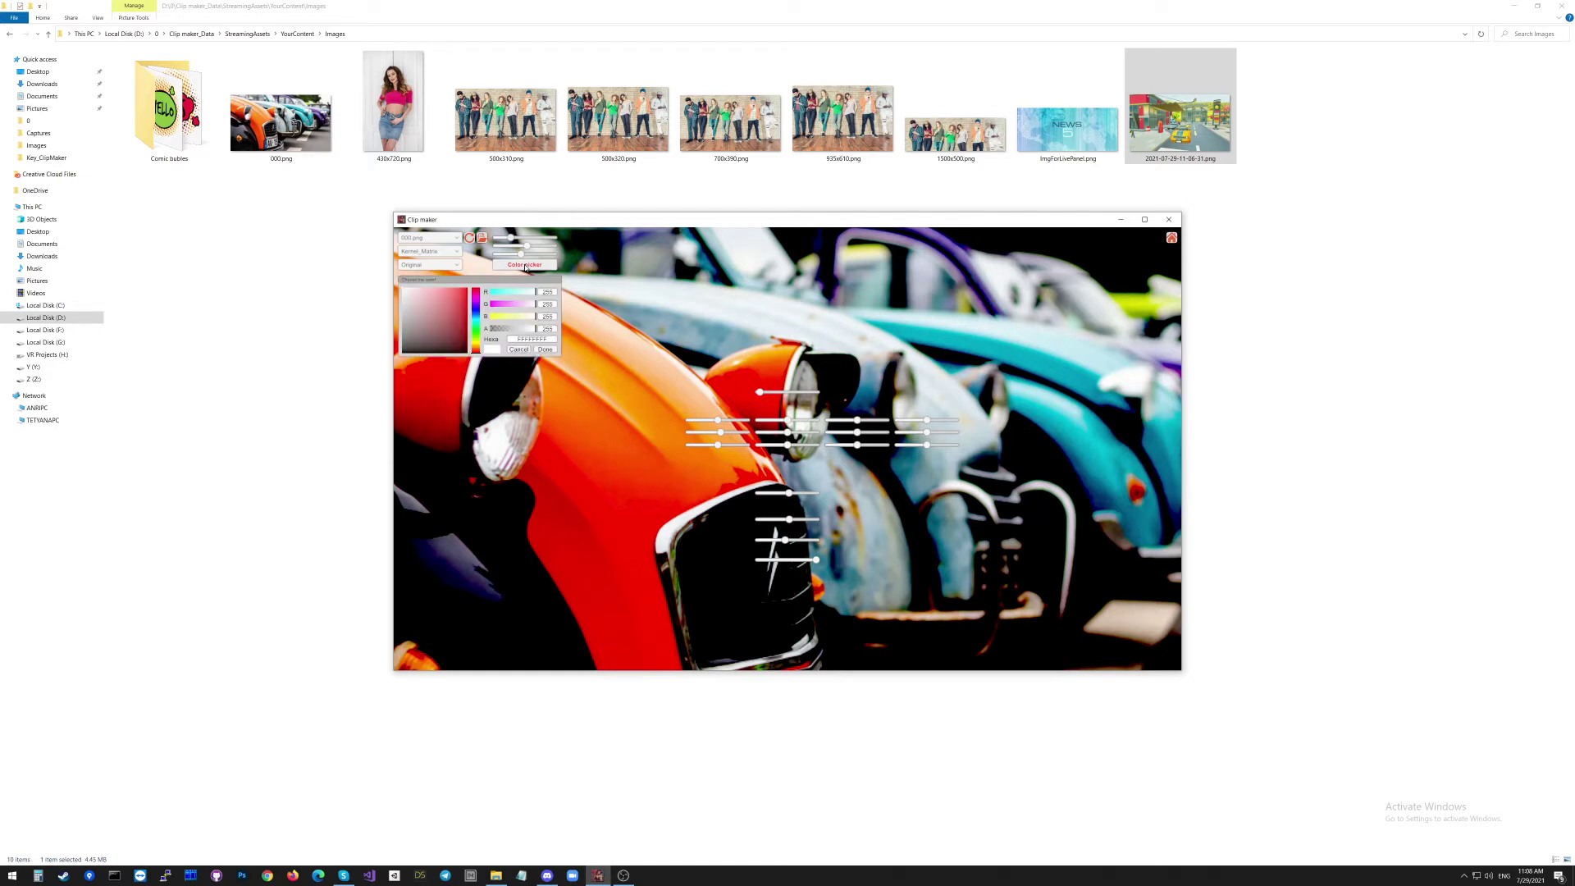
mouse_move(447, 322)
left_mouse_down()
mouse_move(443, 334)
mouse_move(410, 297)
mouse_move(435, 338)
mouse_move(475, 303)
mouse_move(476, 348)
mouse_move(475, 293)
mouse_move(475, 328)
left_mouse_up()
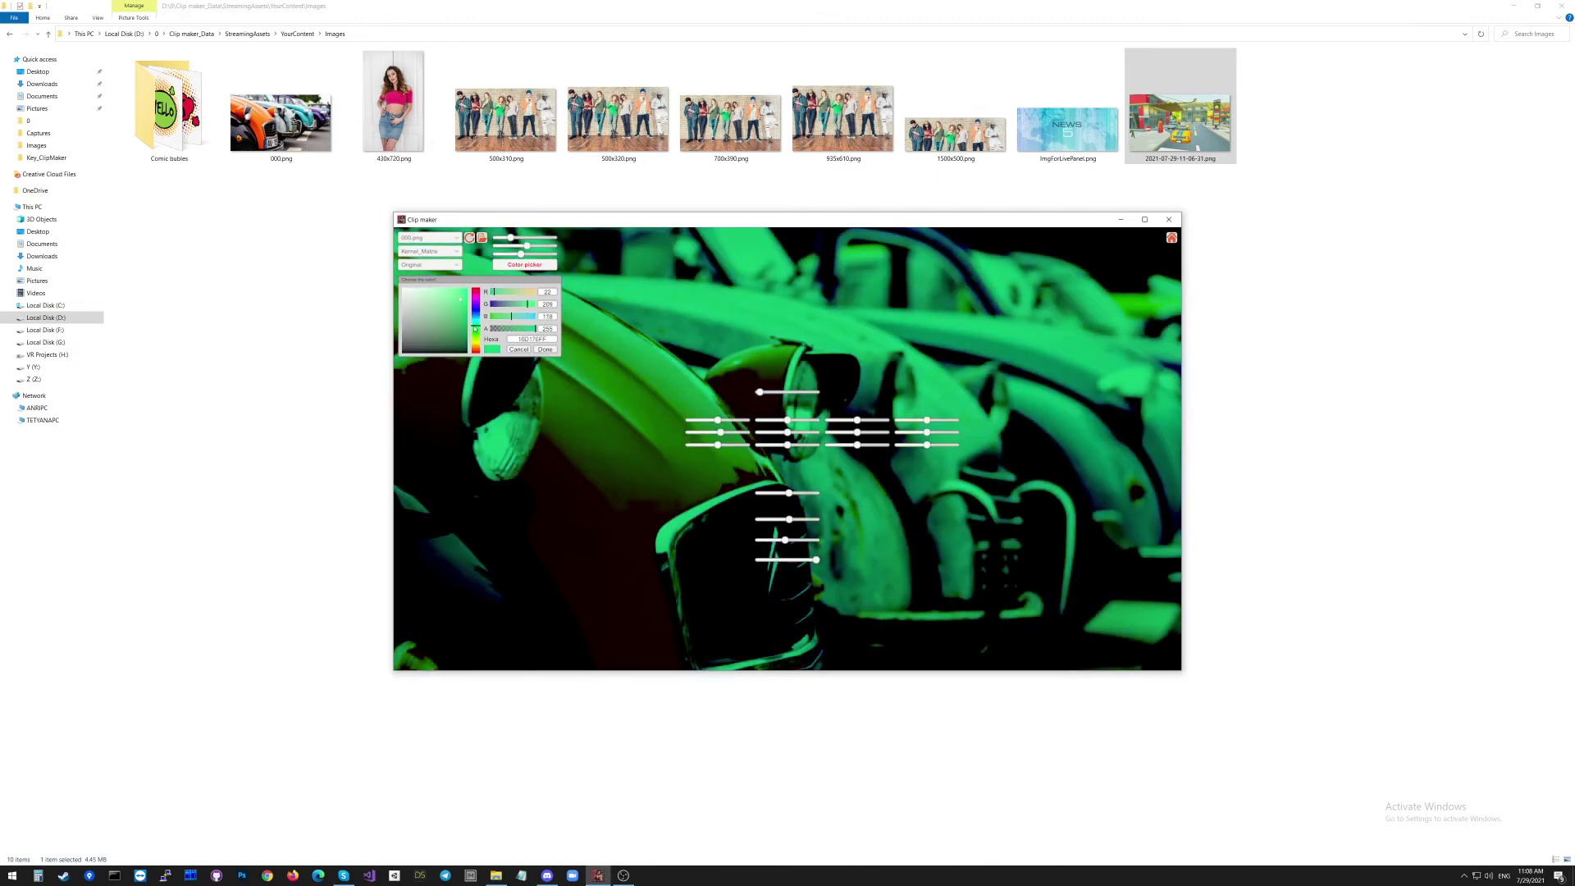
left_click(519, 350)
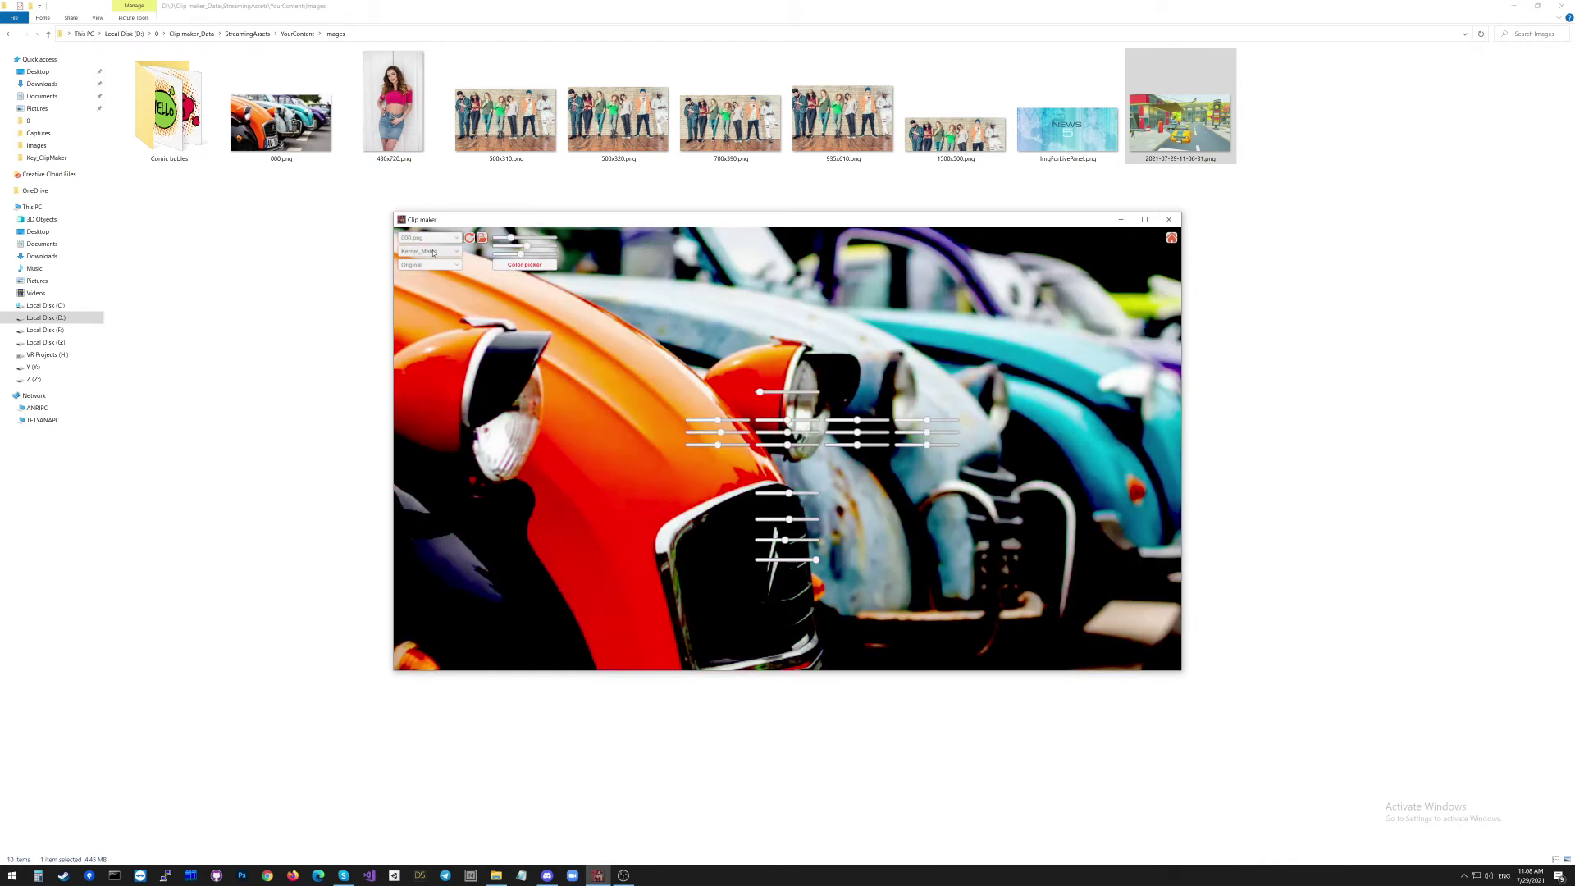
left_click(433, 252)
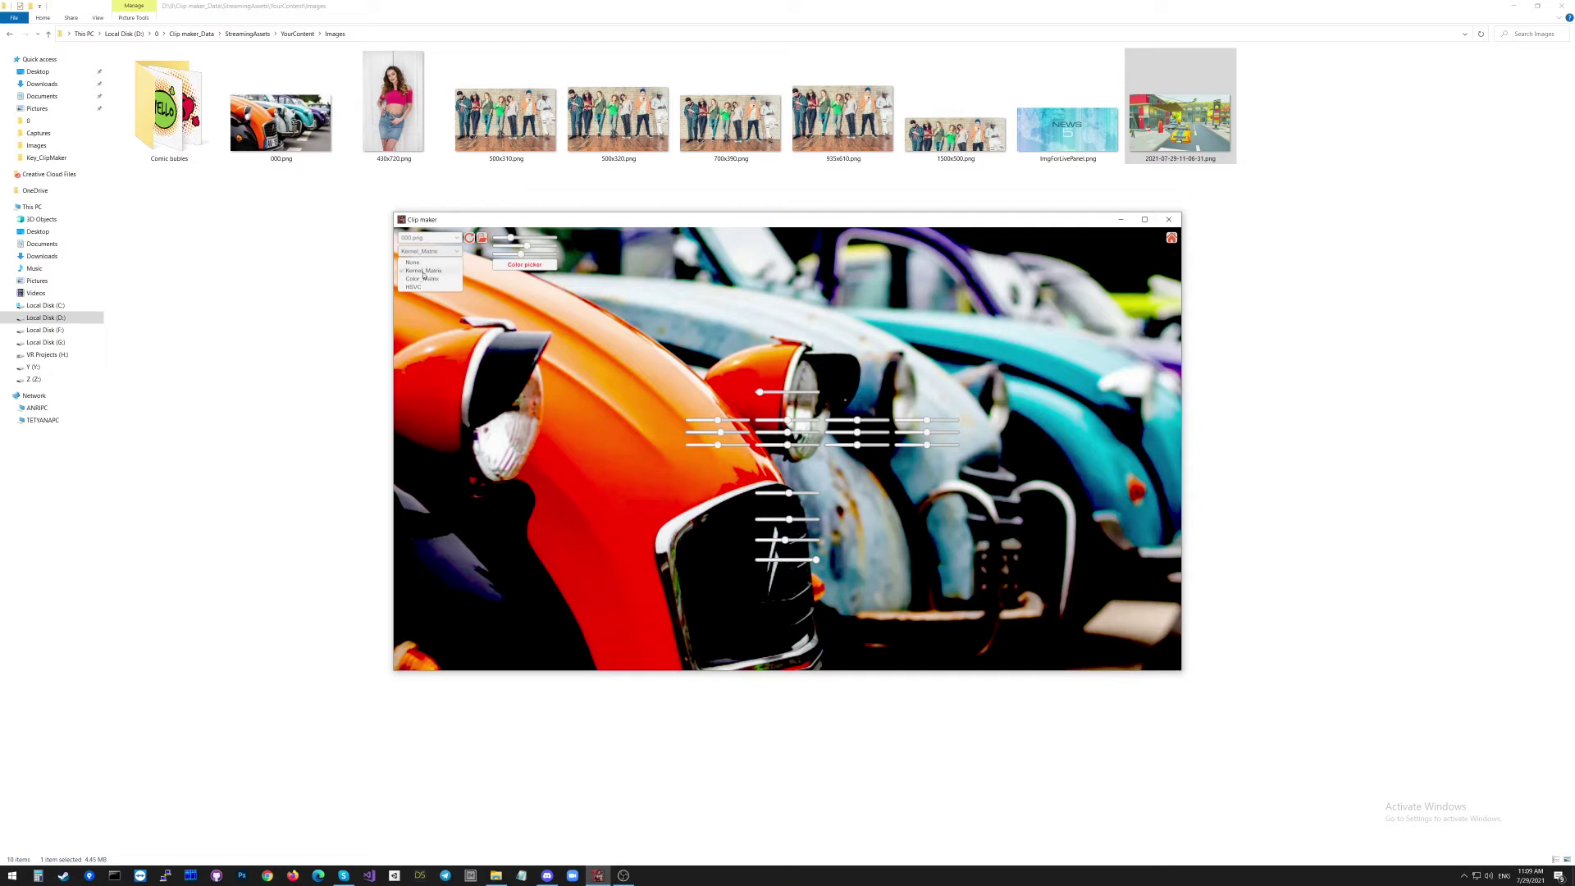
Keep Kernel_Matrix mode, try the Custom kernel, revert to Original, and reopen the kernel filter list
left_click(426, 271)
left_click(424, 265)
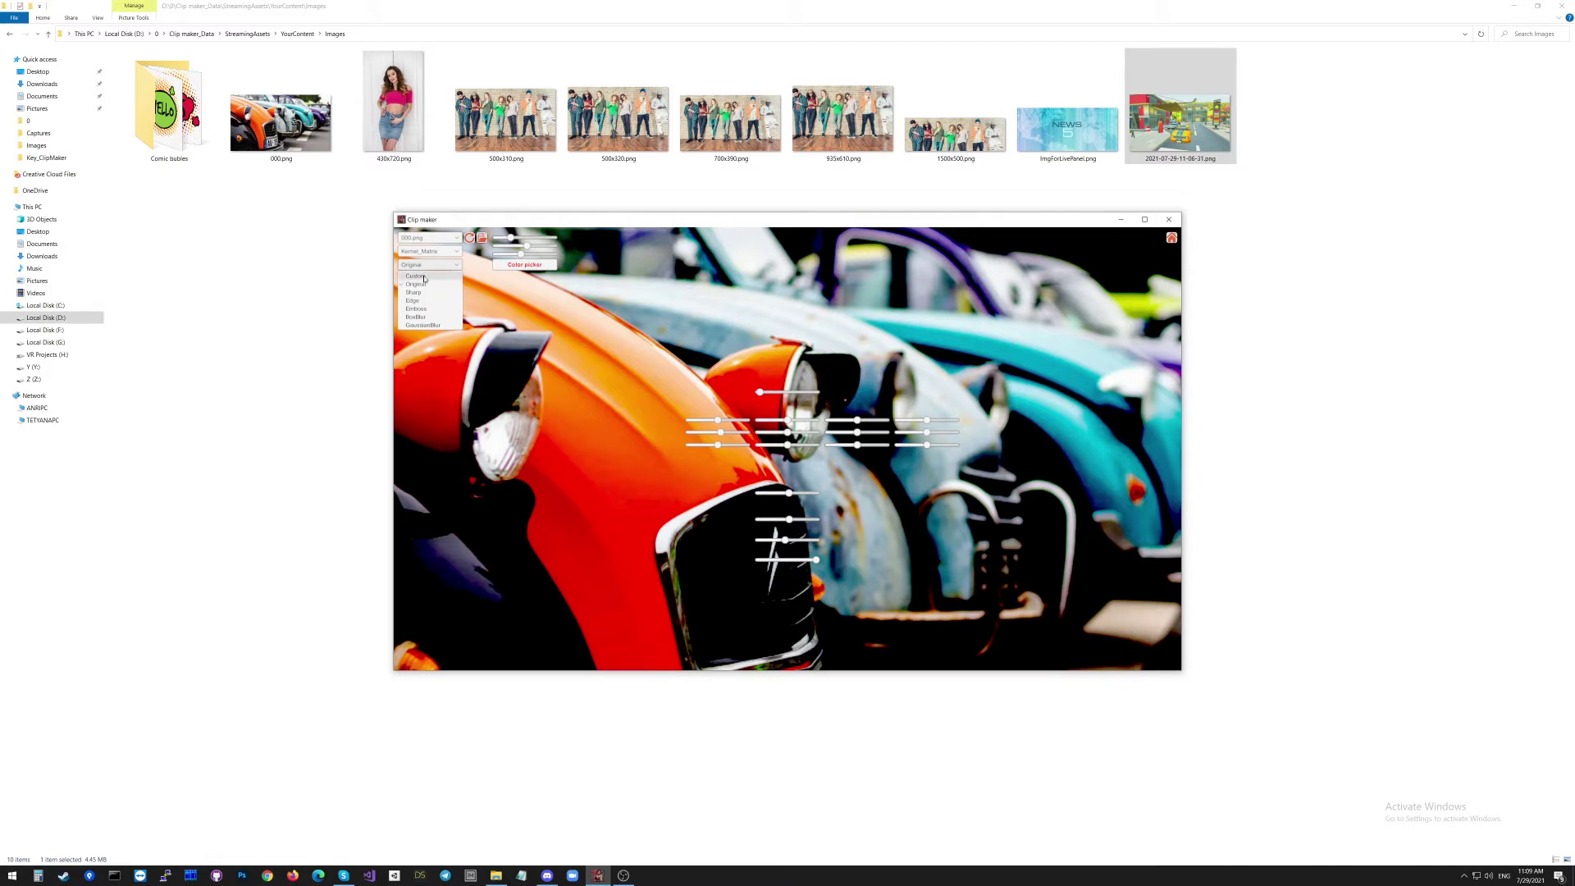
left_click(424, 279)
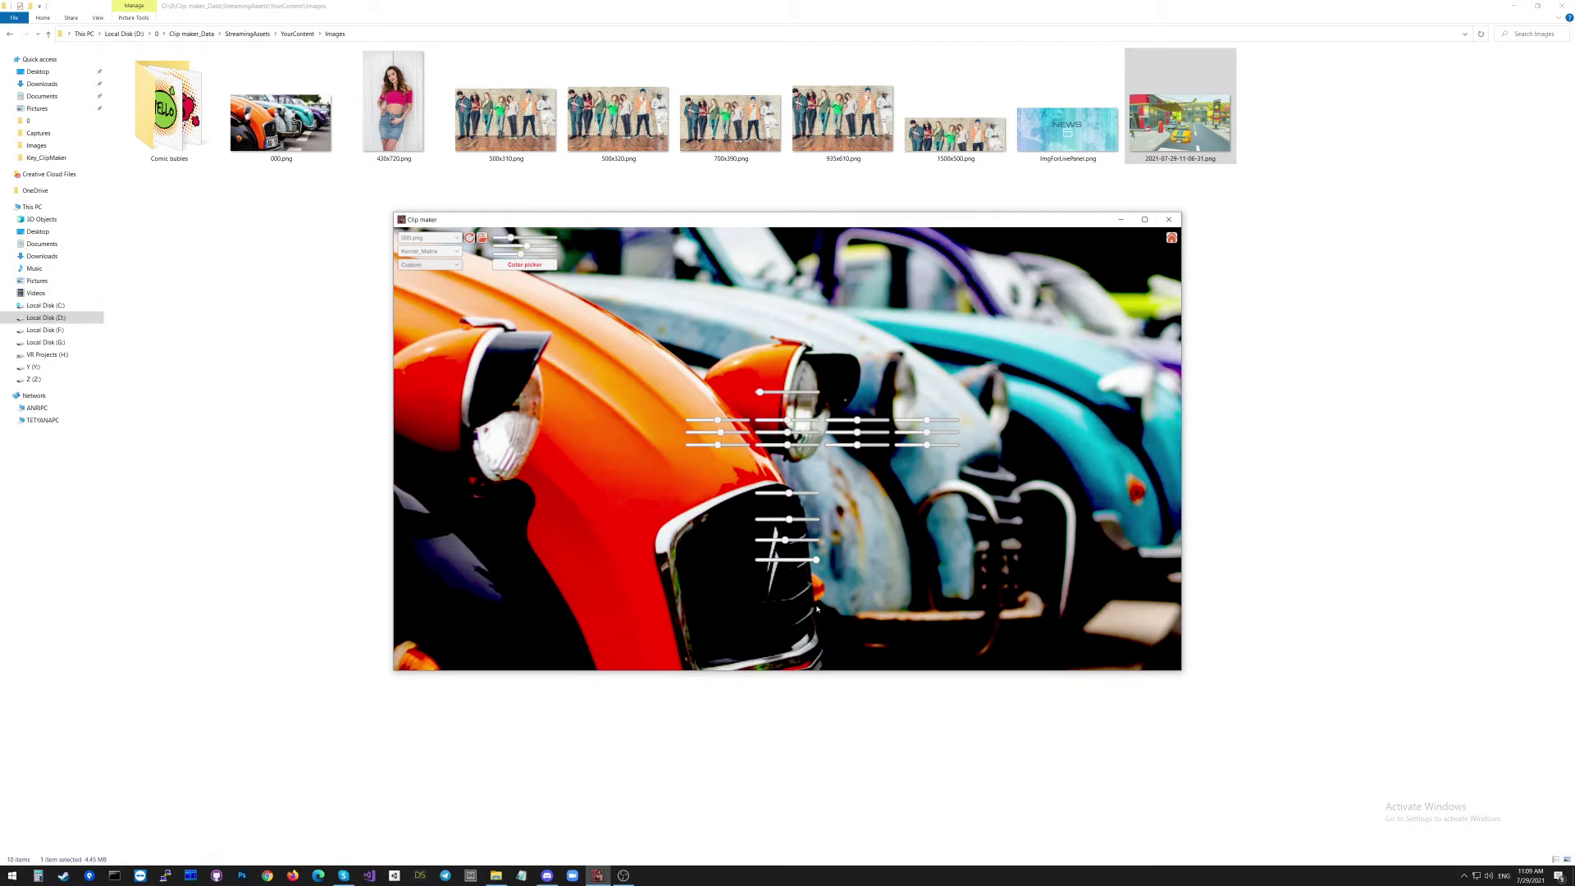
left_click(433, 268)
left_click(427, 284)
left_click(446, 265)
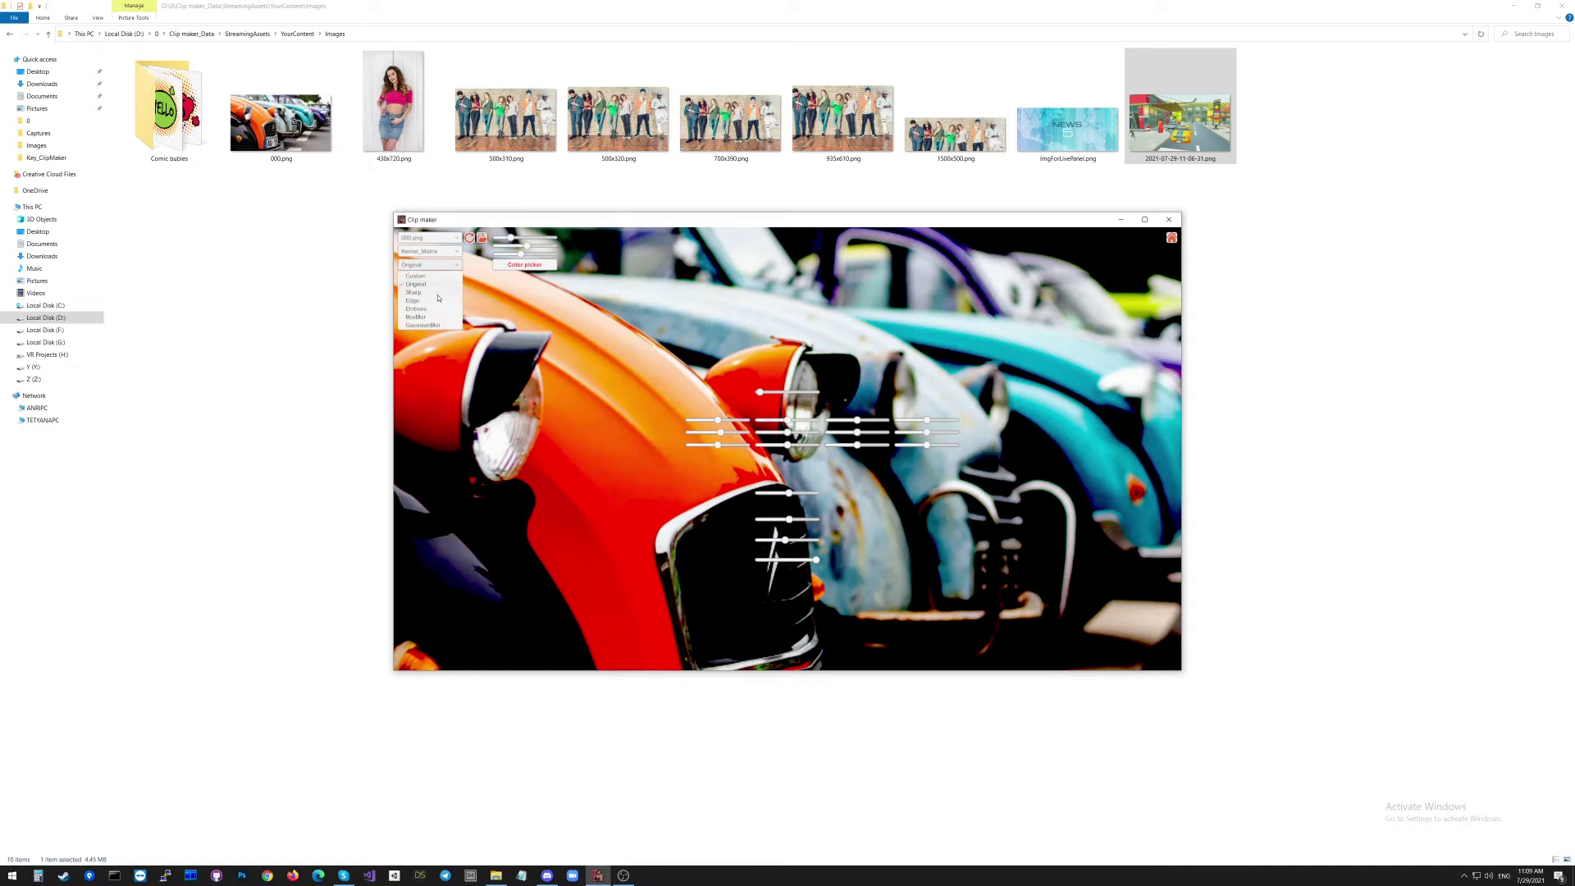
Apply the Sharp filter, then Edge detection with its top slider raised slightly
left_click(436, 293)
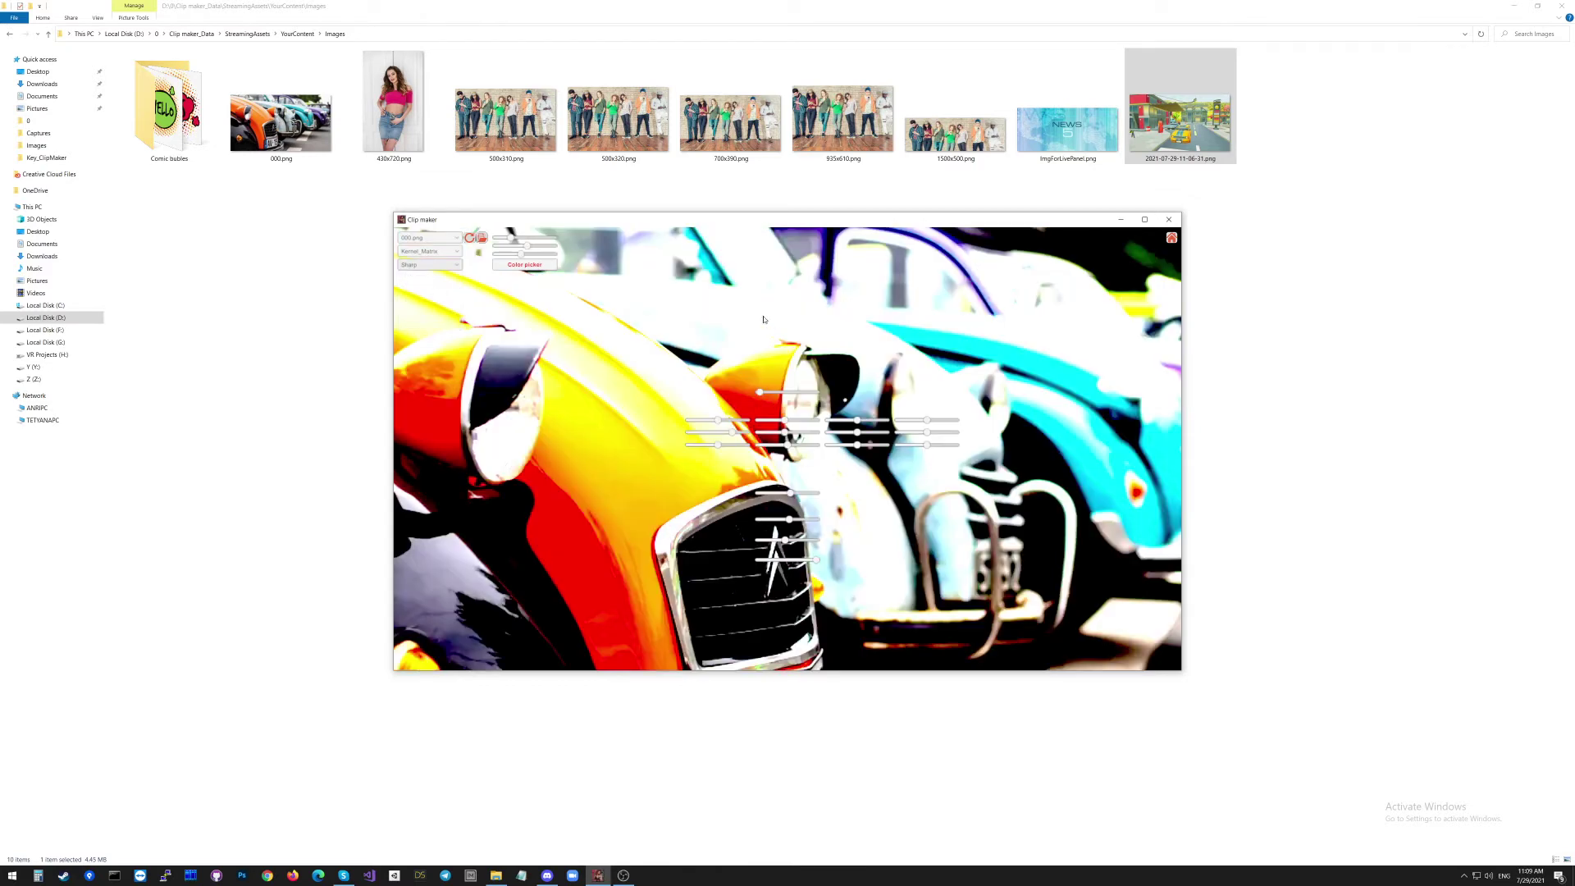
left_click(427, 266)
left_click(425, 304)
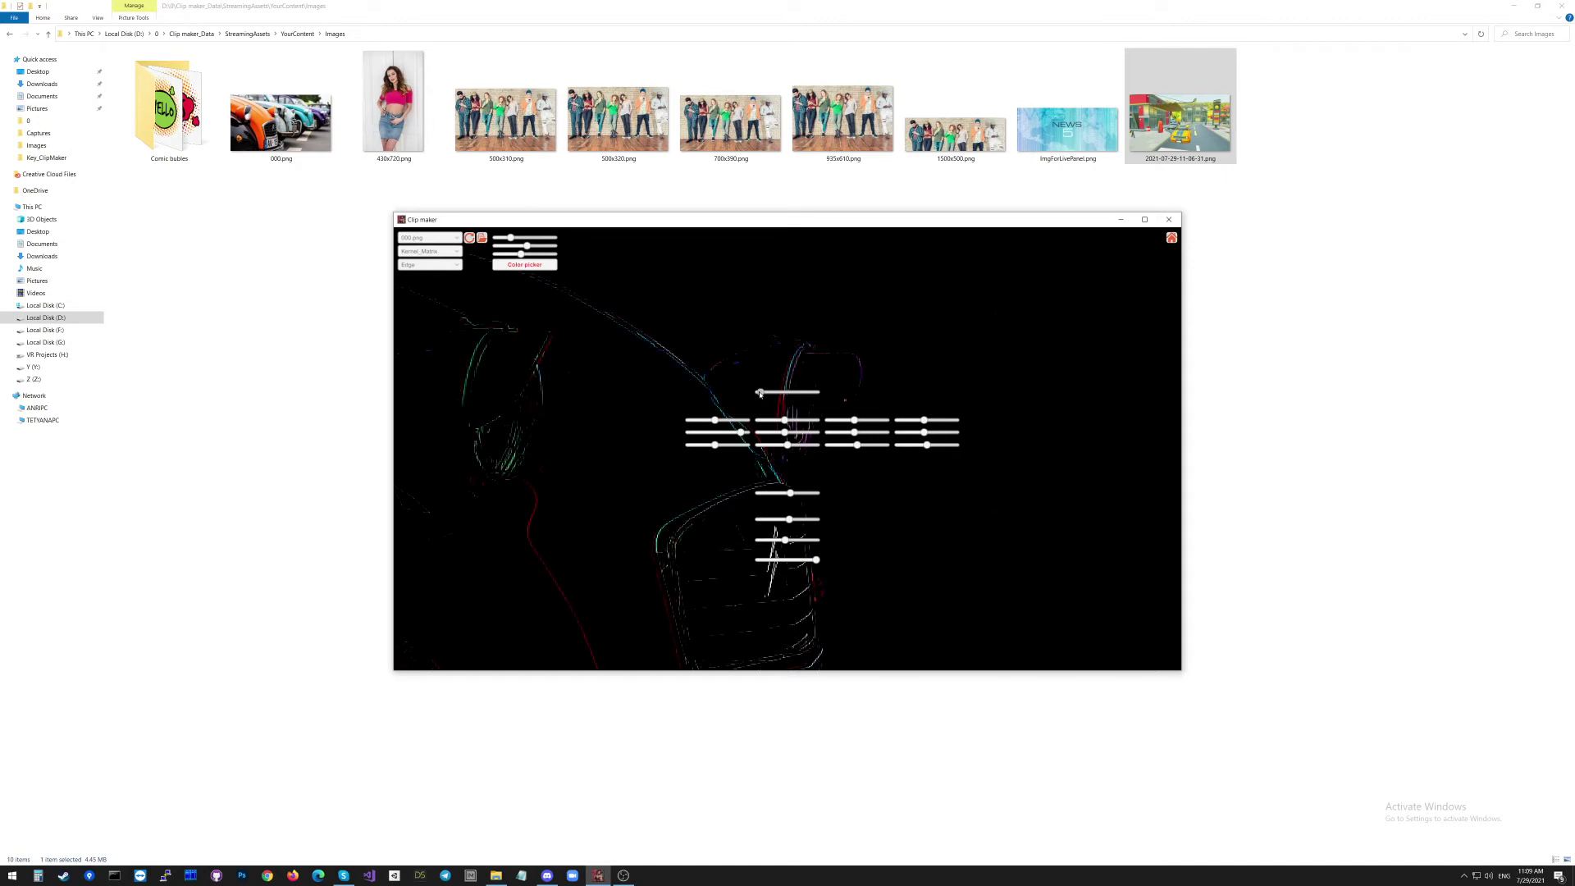
left_click_drag(760, 393, 765, 394)
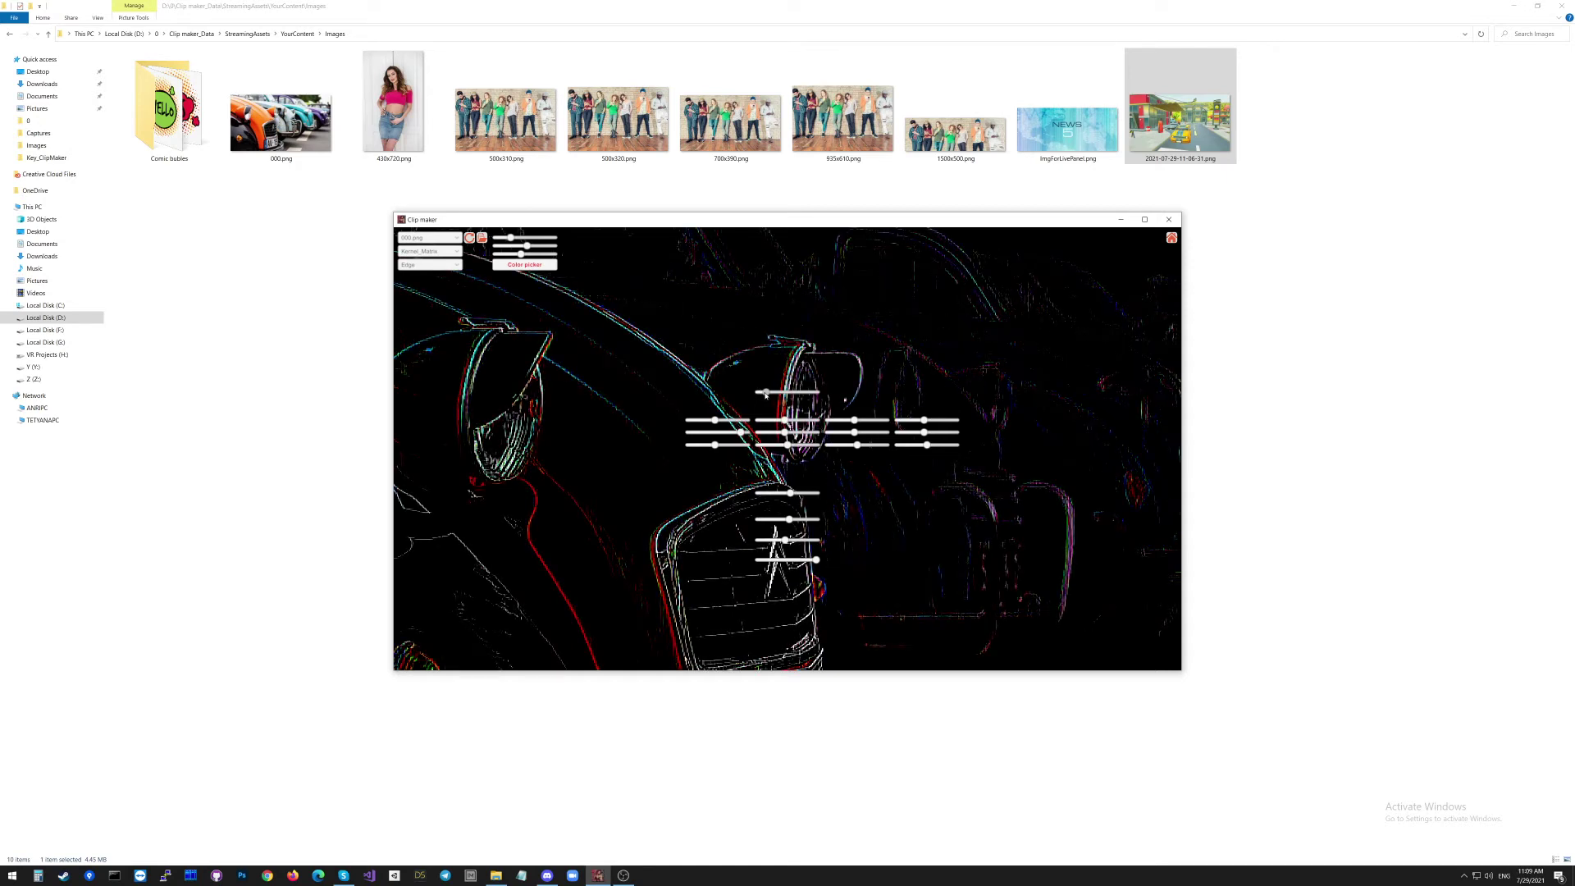
Try Emboss and BoxBlur, settle on GaussianBlur, and switch the filter mode to Color_Matrix
left_click(438, 266)
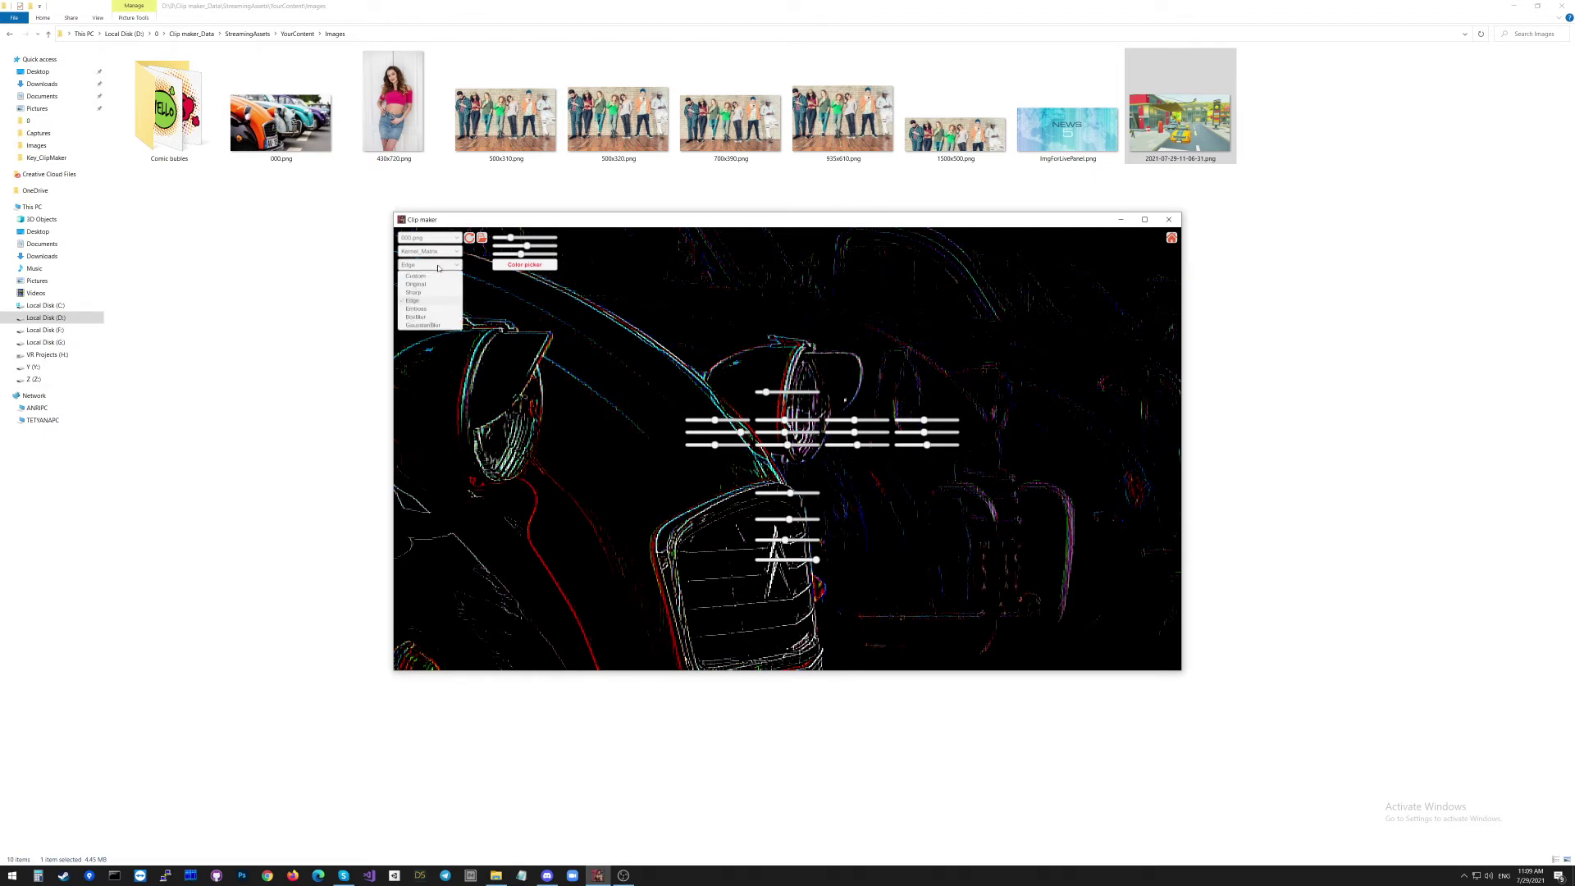
left_click(418, 309)
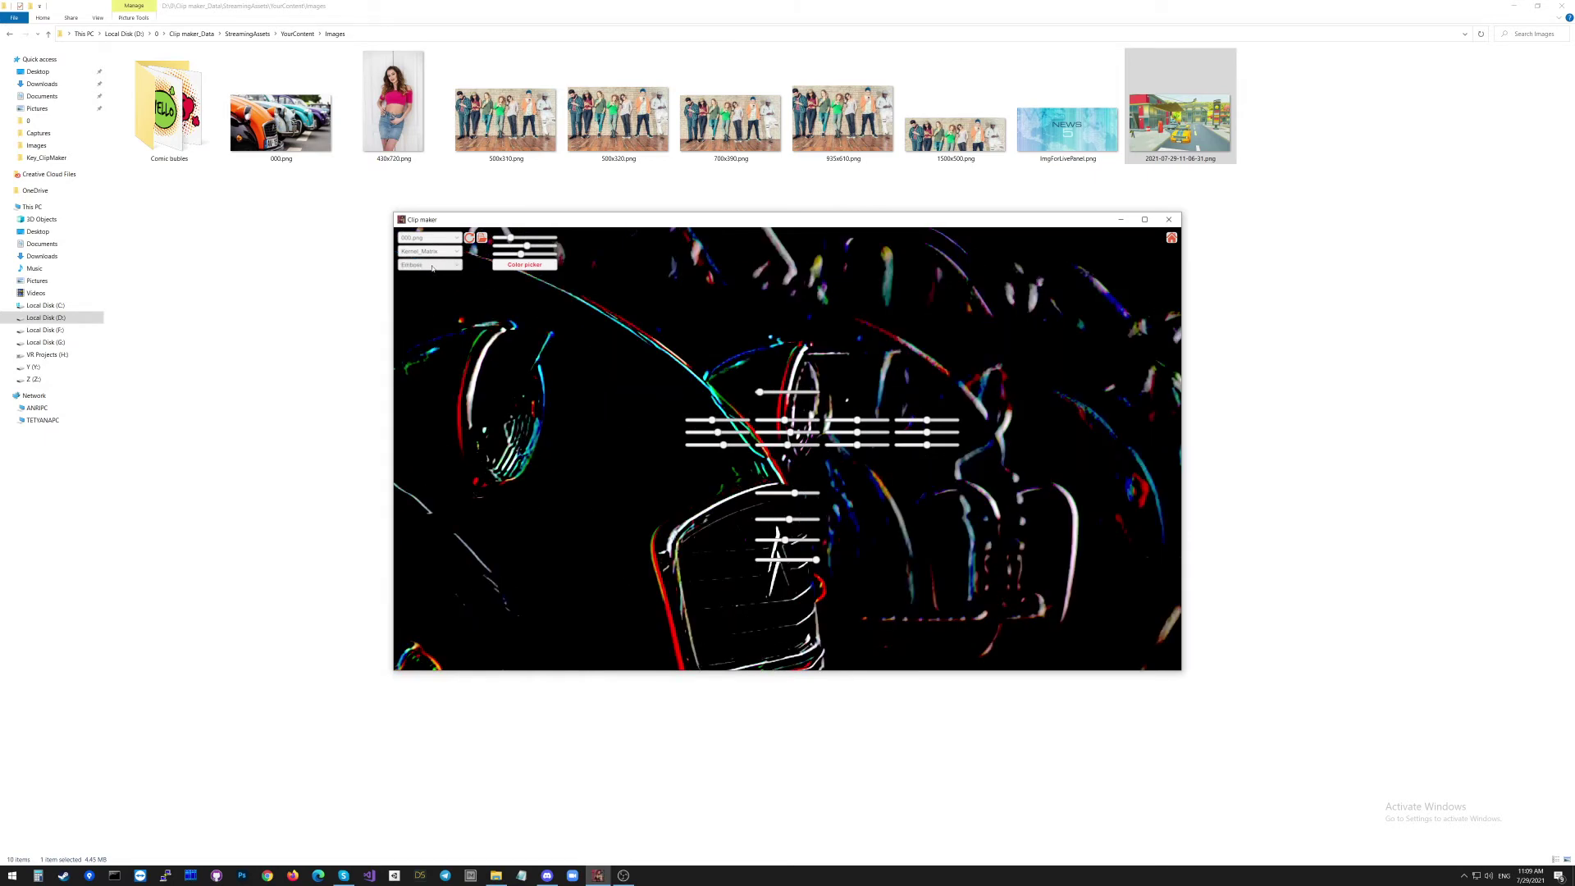
left_click(433, 265)
left_click(435, 317)
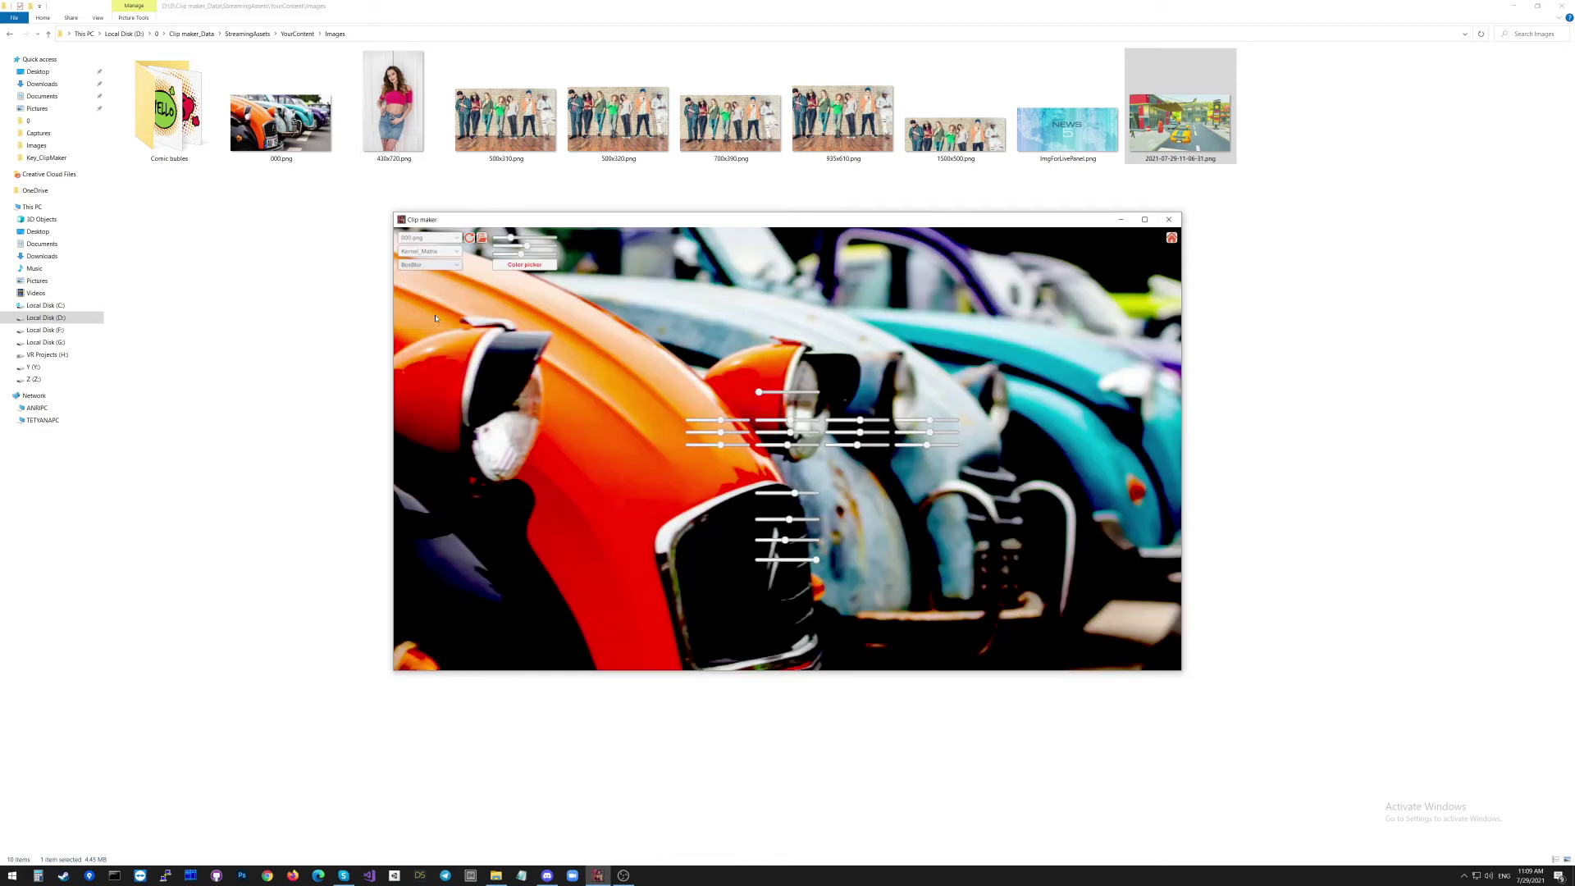
left_click(433, 264)
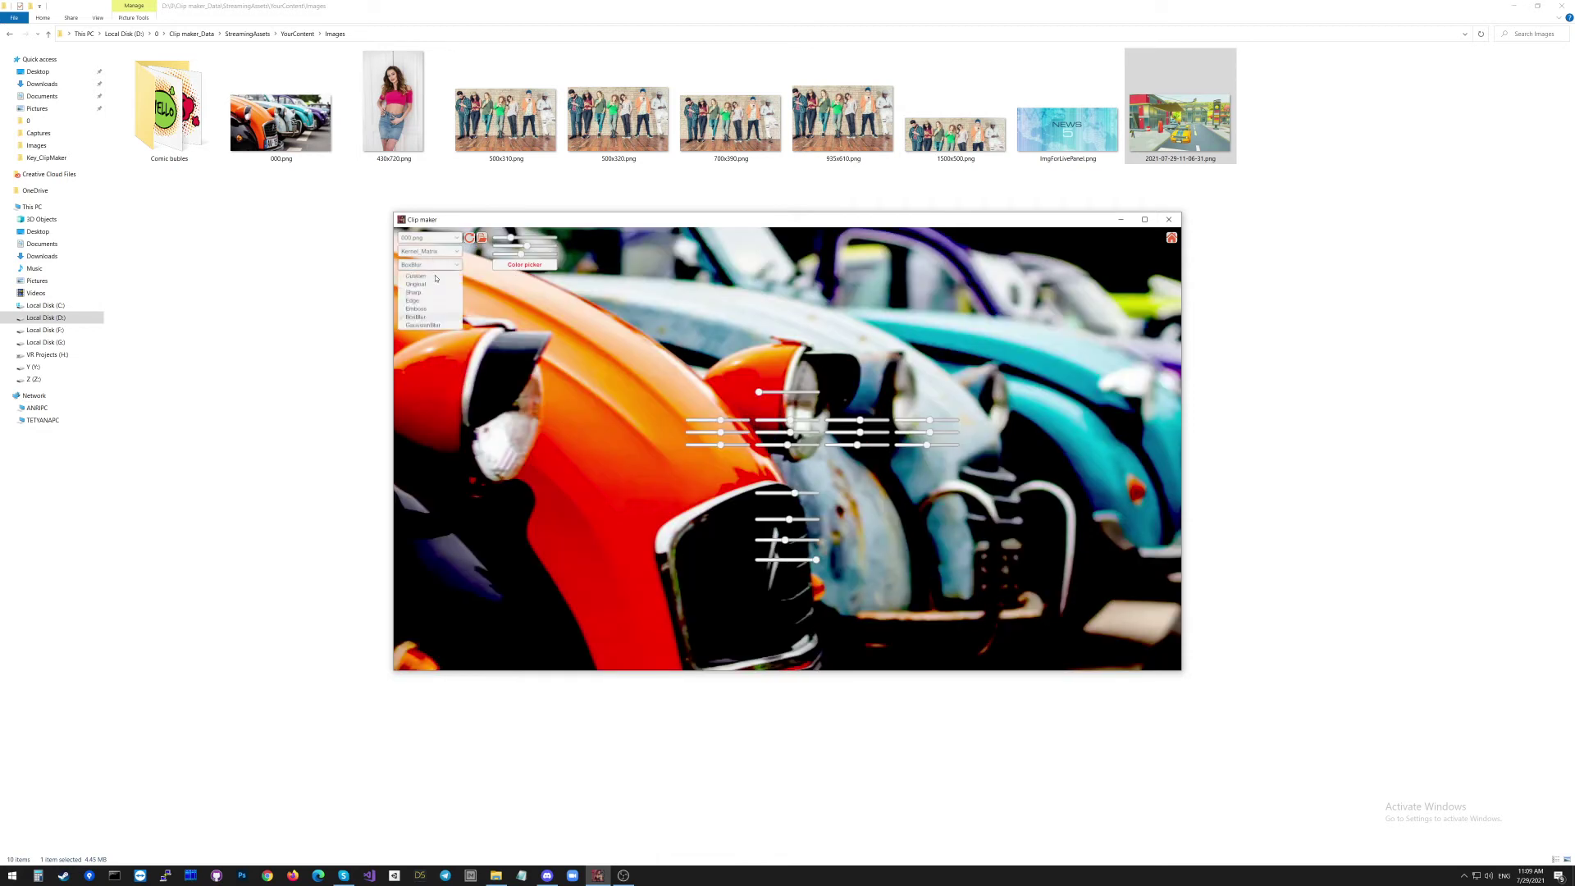
left_click(442, 326)
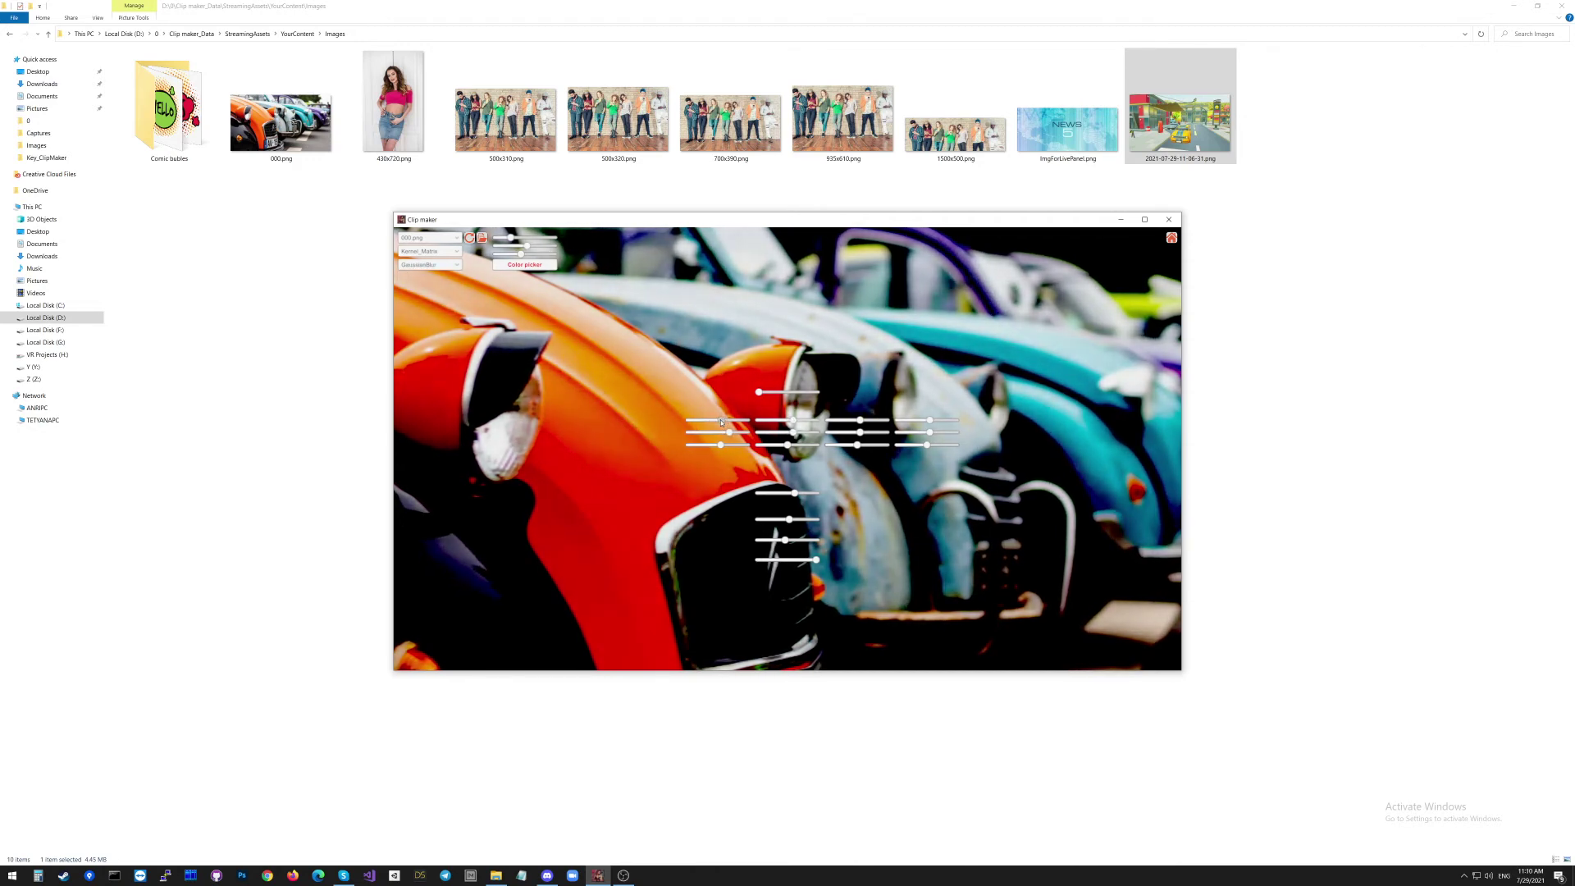
left_click(444, 257)
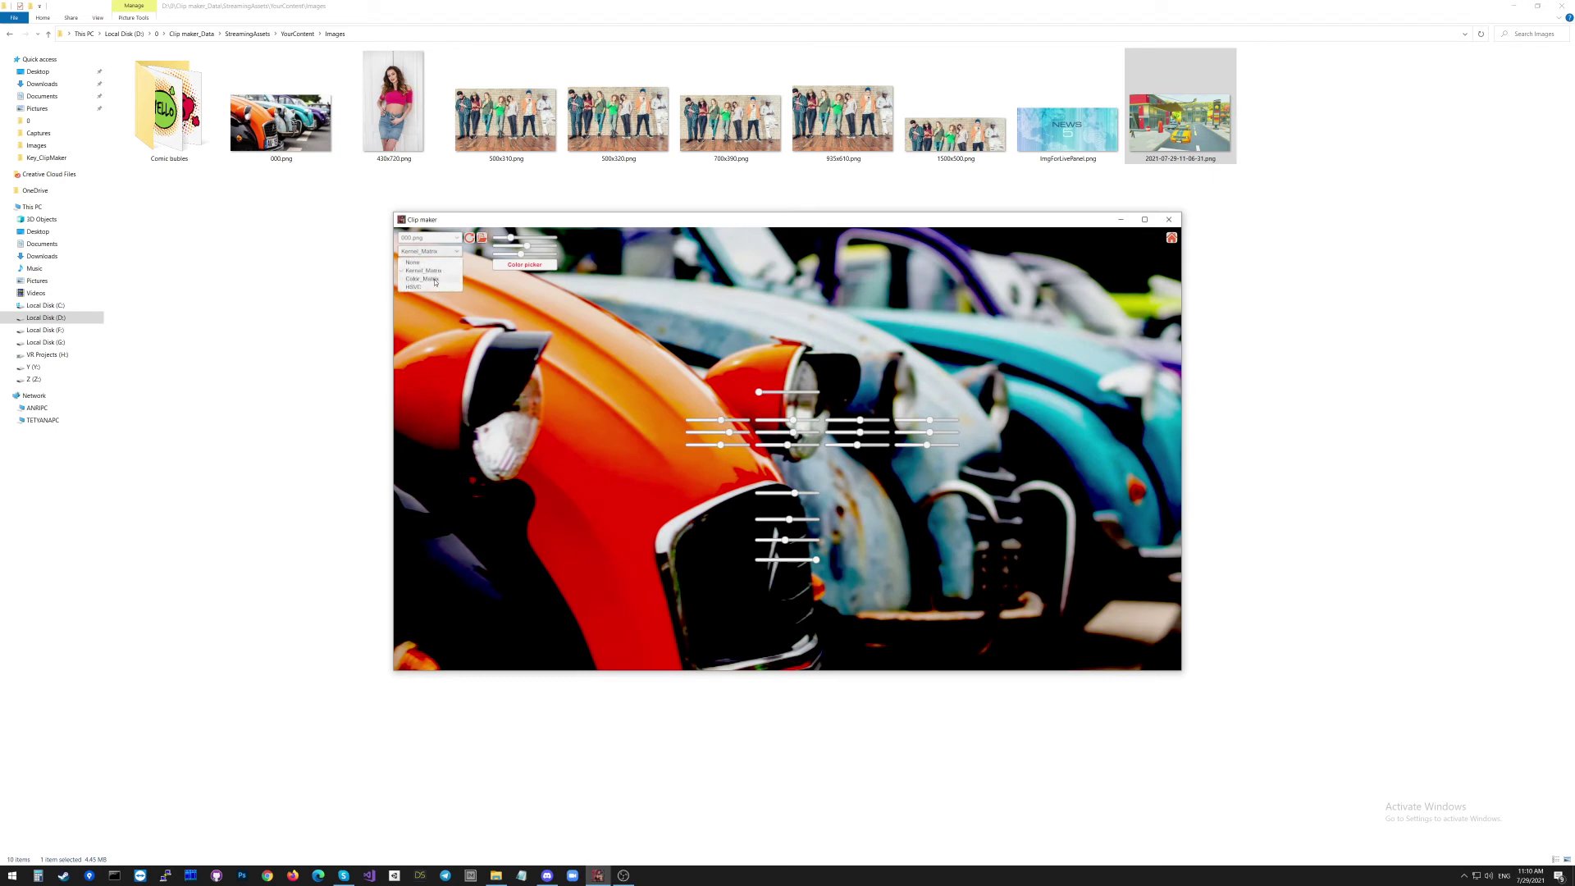
left_click(435, 280)
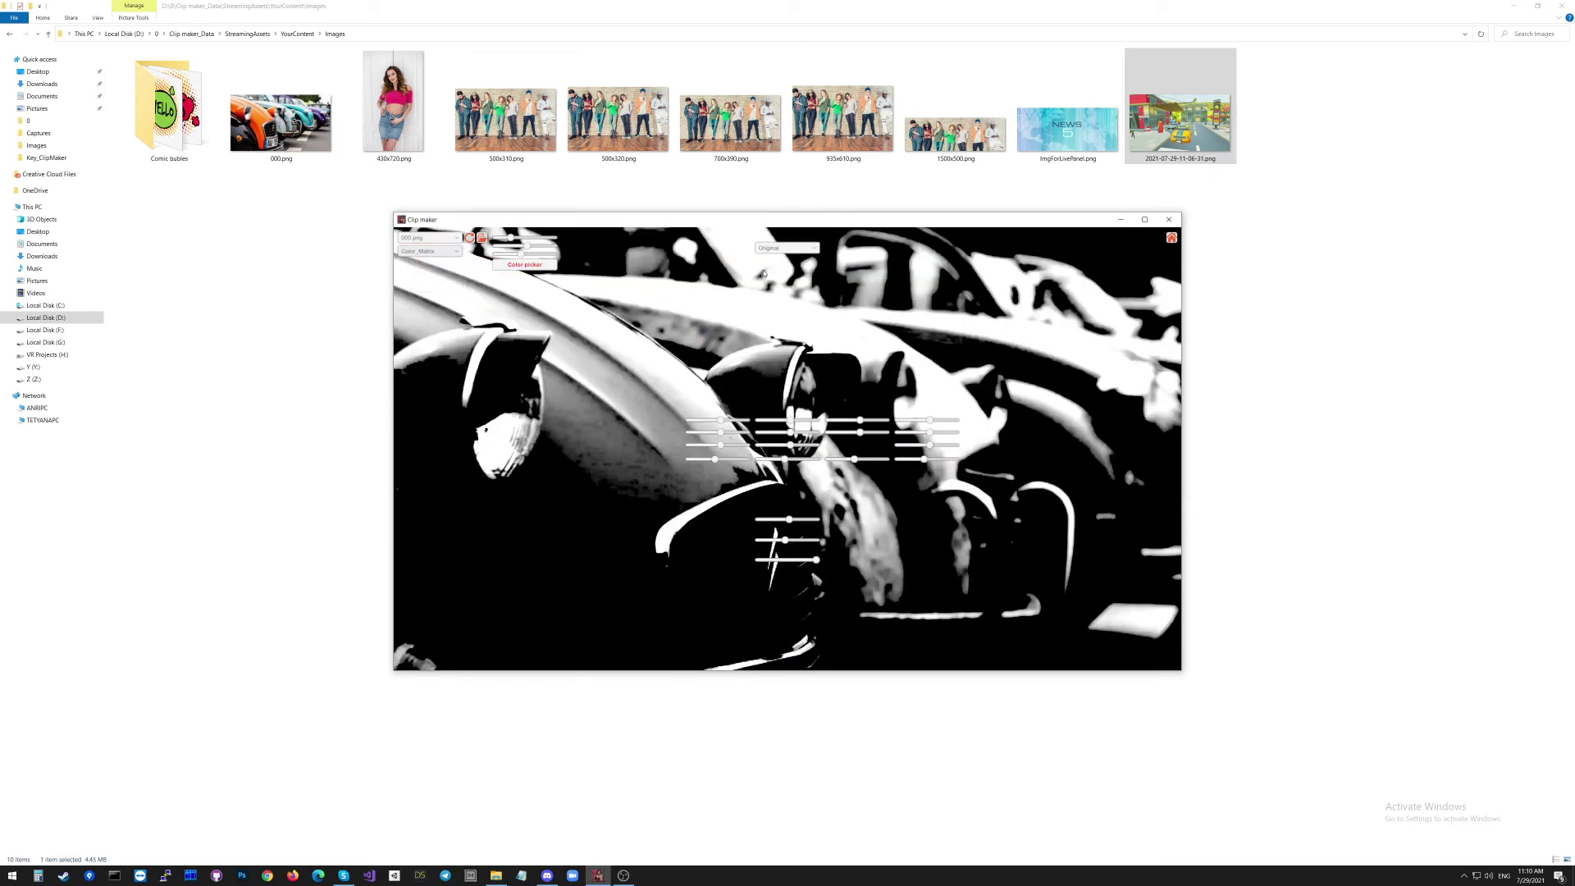
Preview the Custom, Average Grey, Colormatic Grey, Black and White and Invert colour matrix presets
left_click(789, 248)
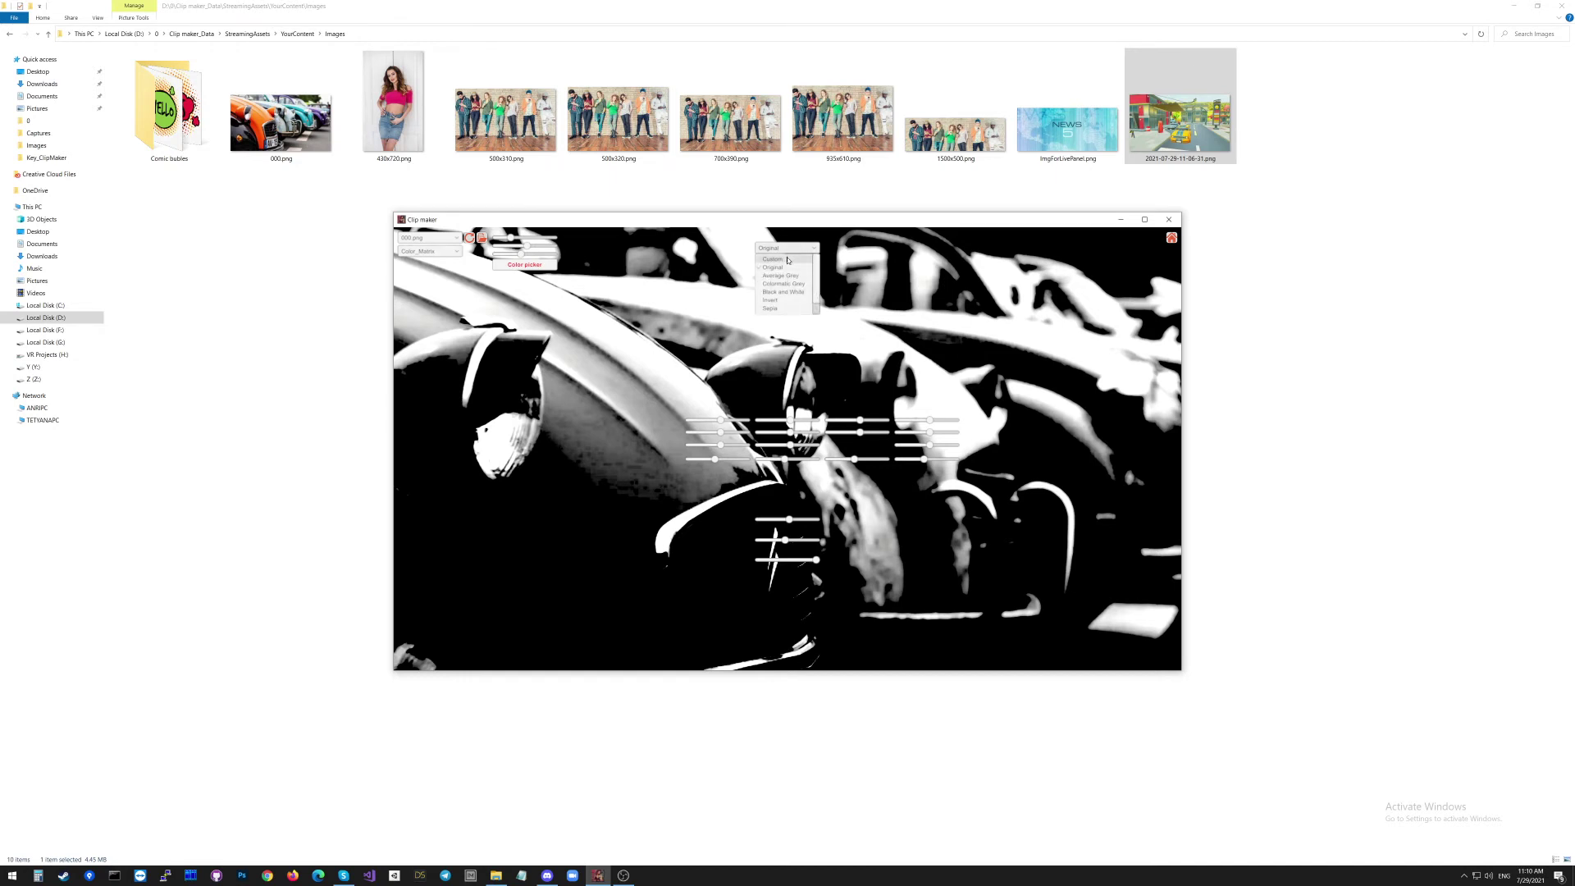
left_click(773, 259)
left_click(785, 250)
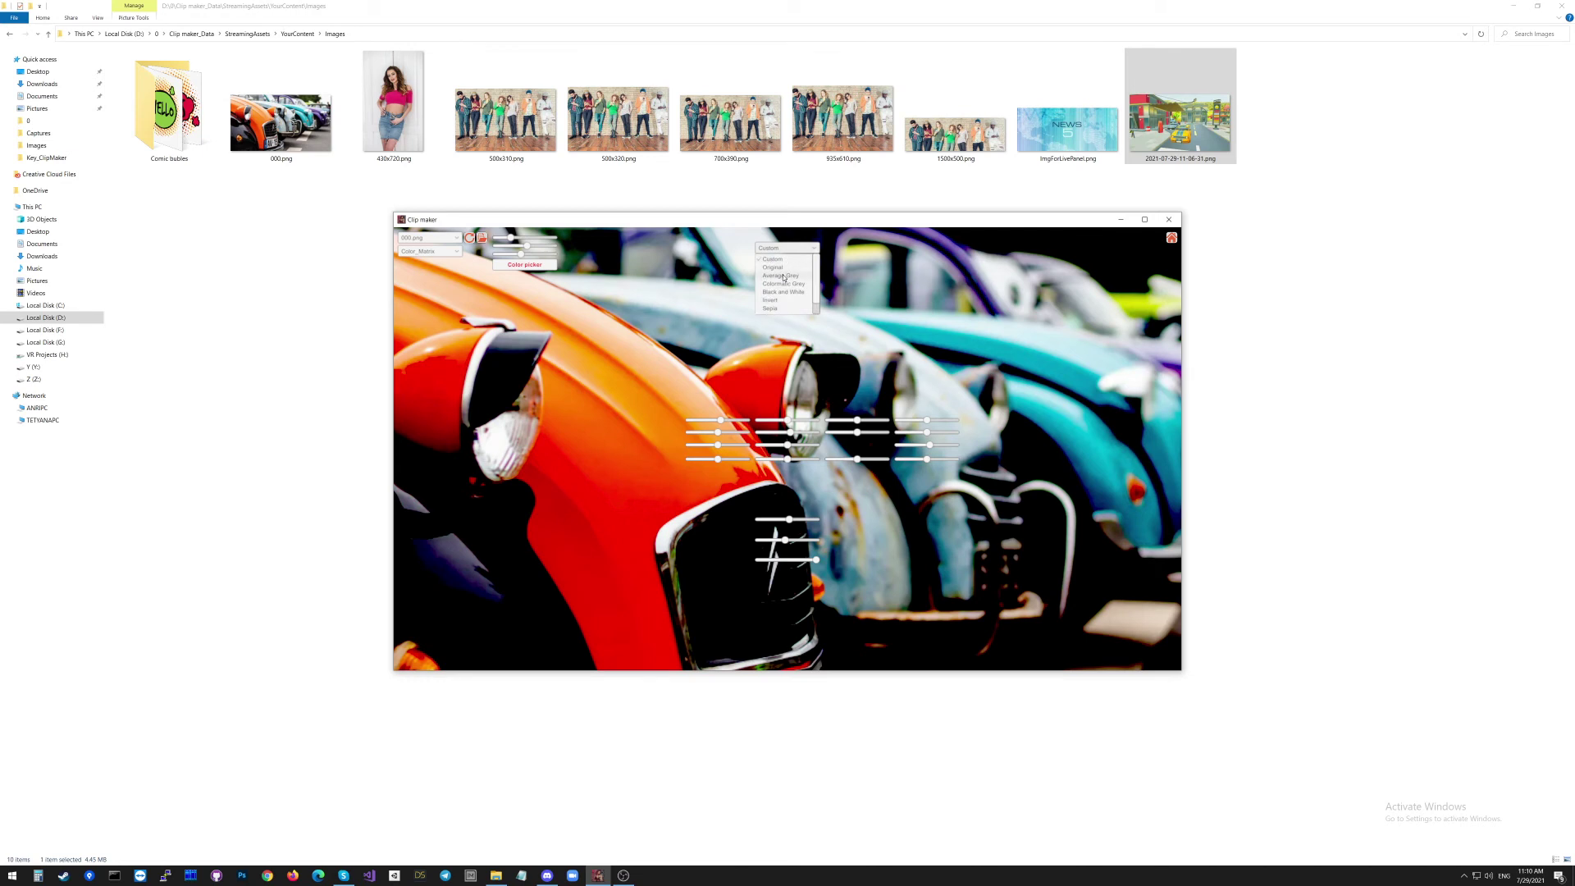
left_click(788, 278)
left_click(787, 249)
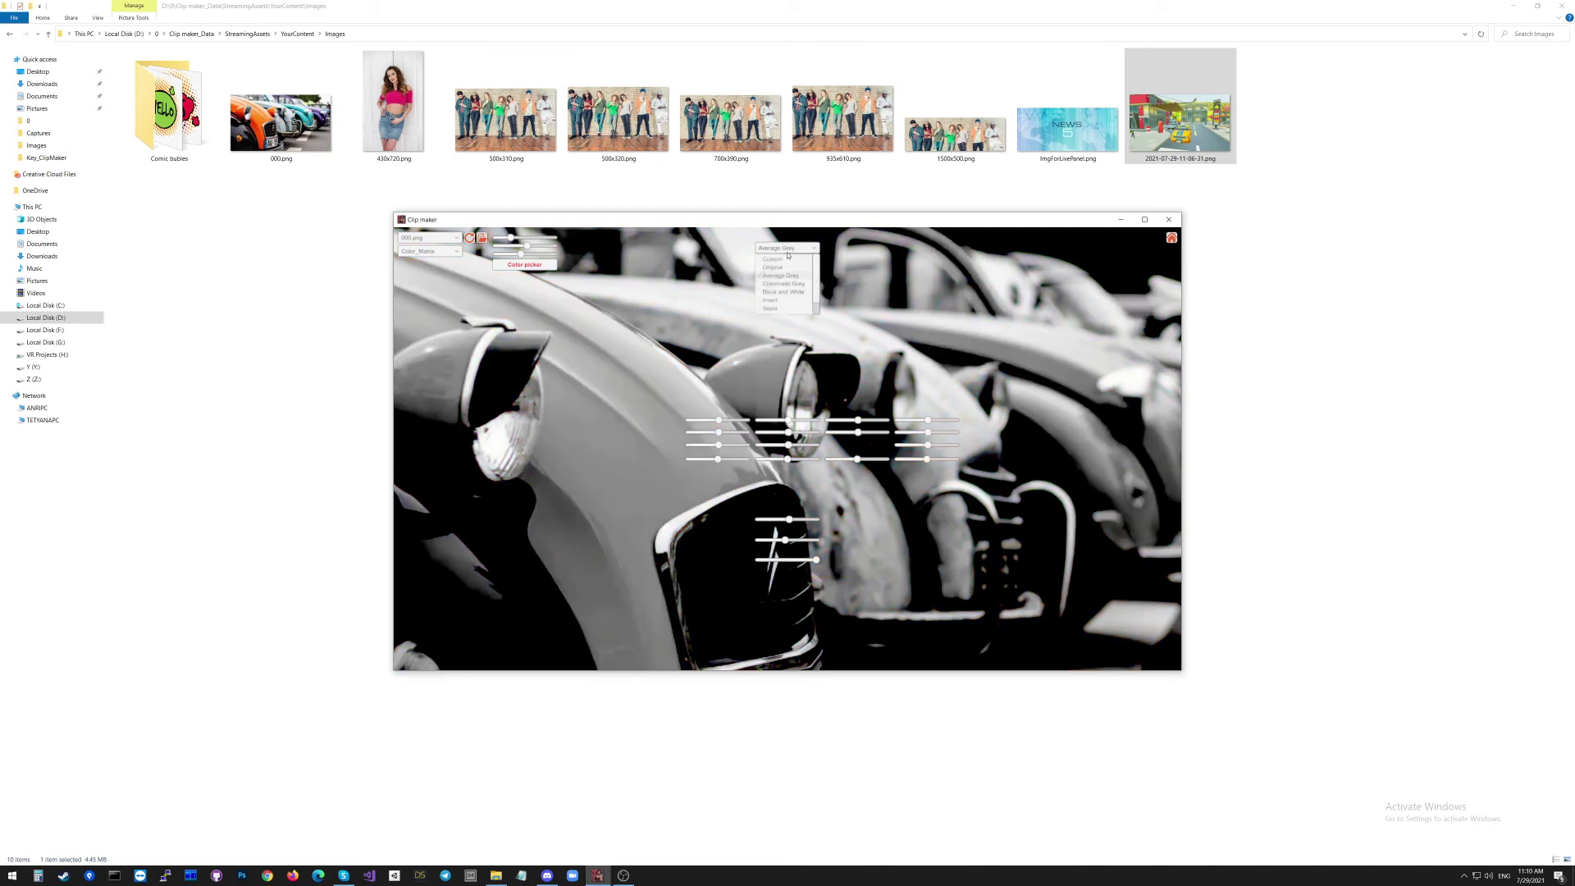
left_click(800, 284)
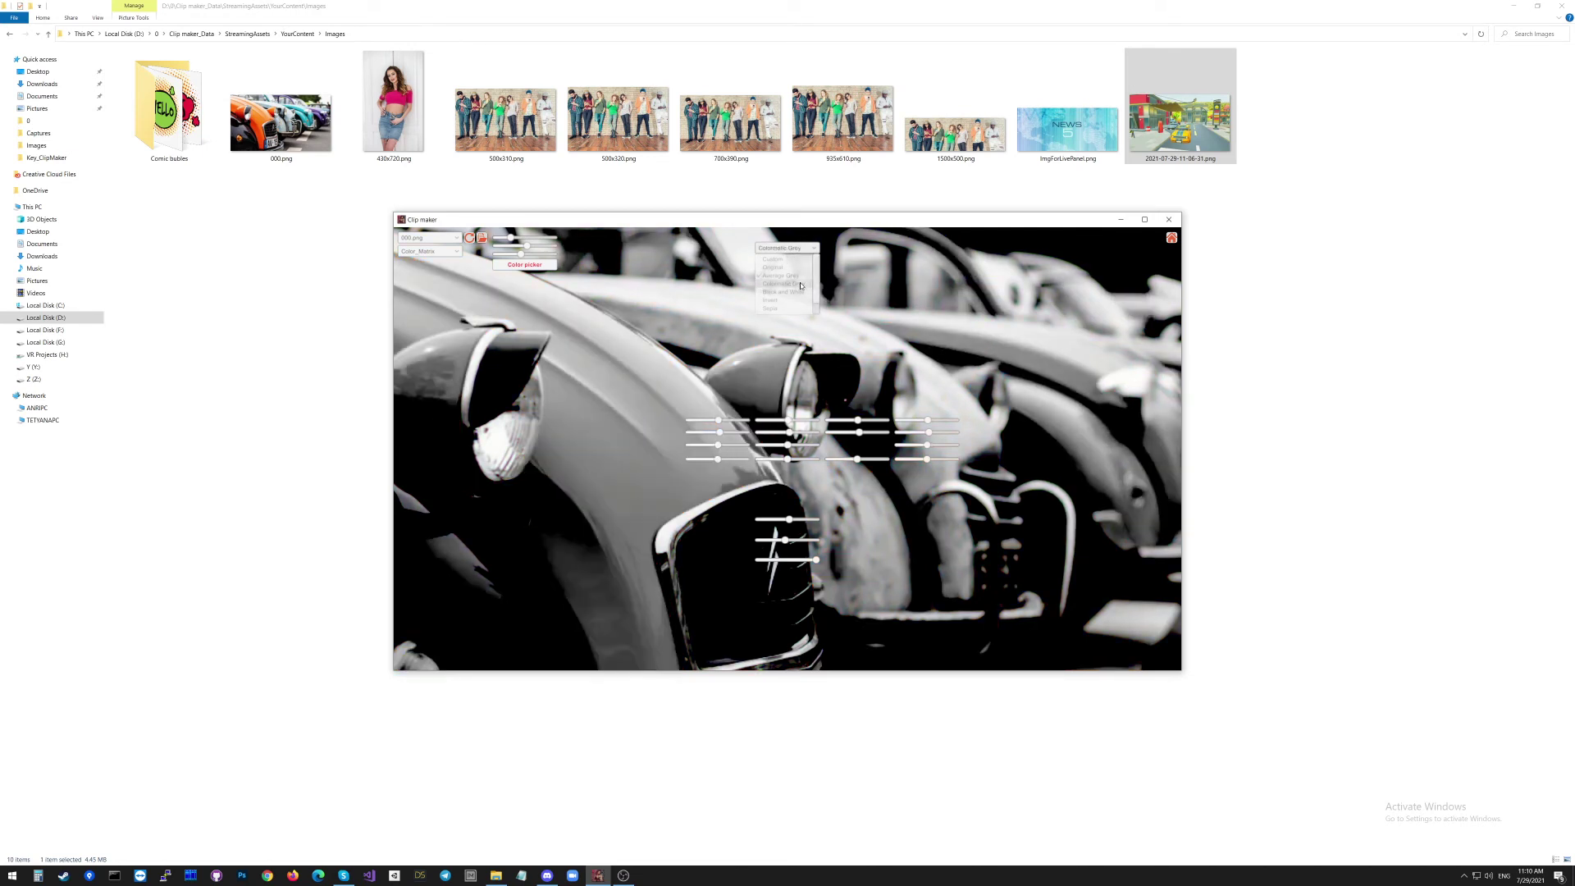
left_click(796, 250)
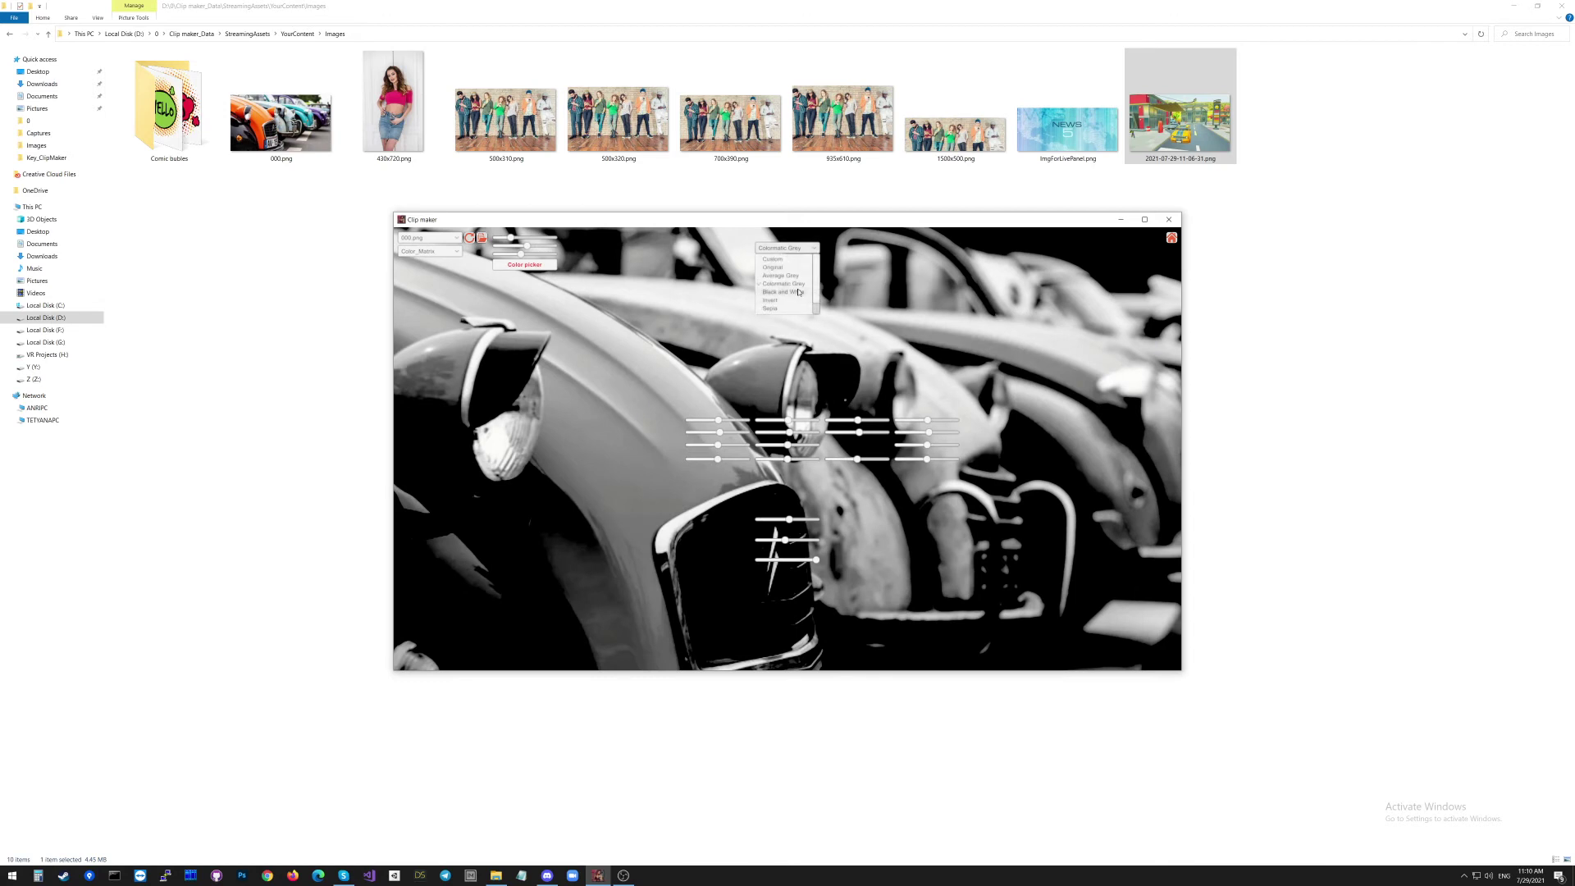
left_click(798, 292)
left_click(787, 247)
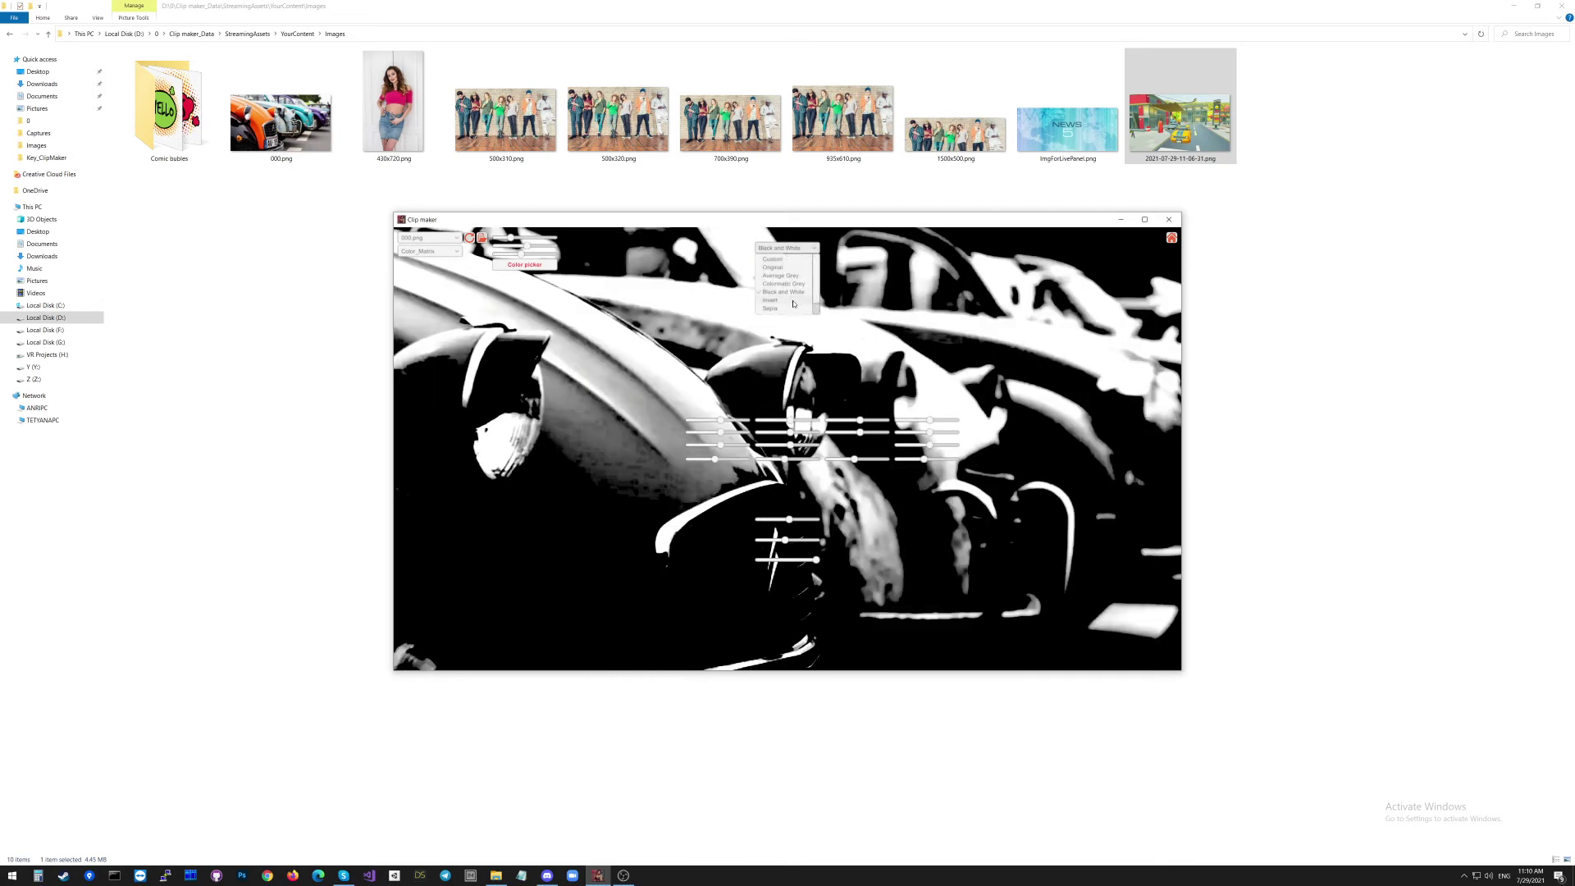
left_click(793, 300)
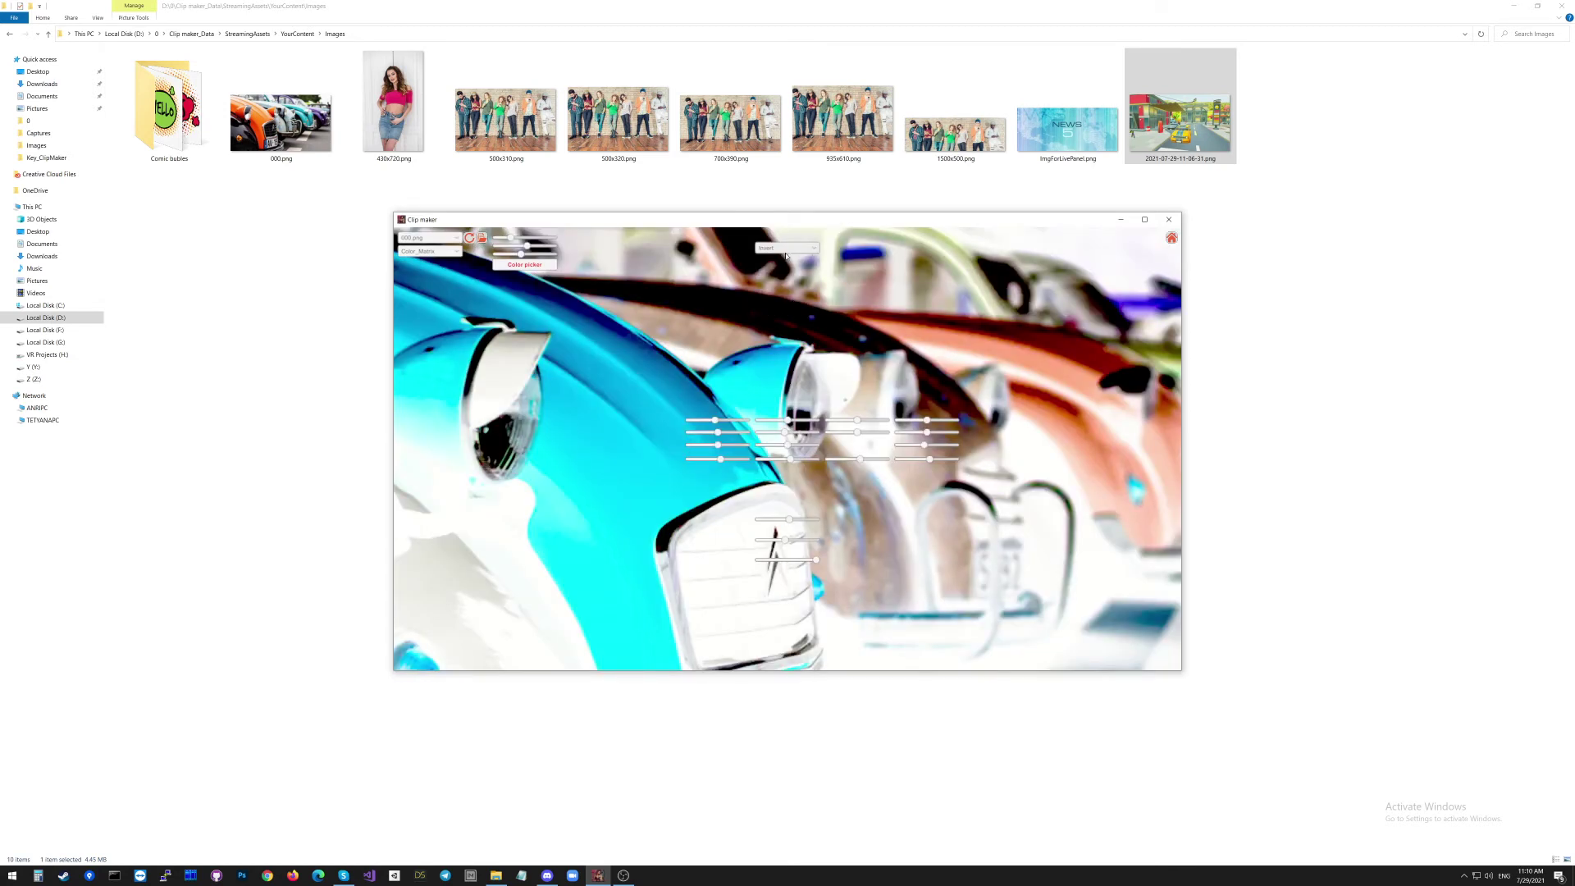
Try the Sepia, RGB2BGR and Polaroid filters, then restore the photo's Original colours
left_click(785, 250)
left_click(787, 309)
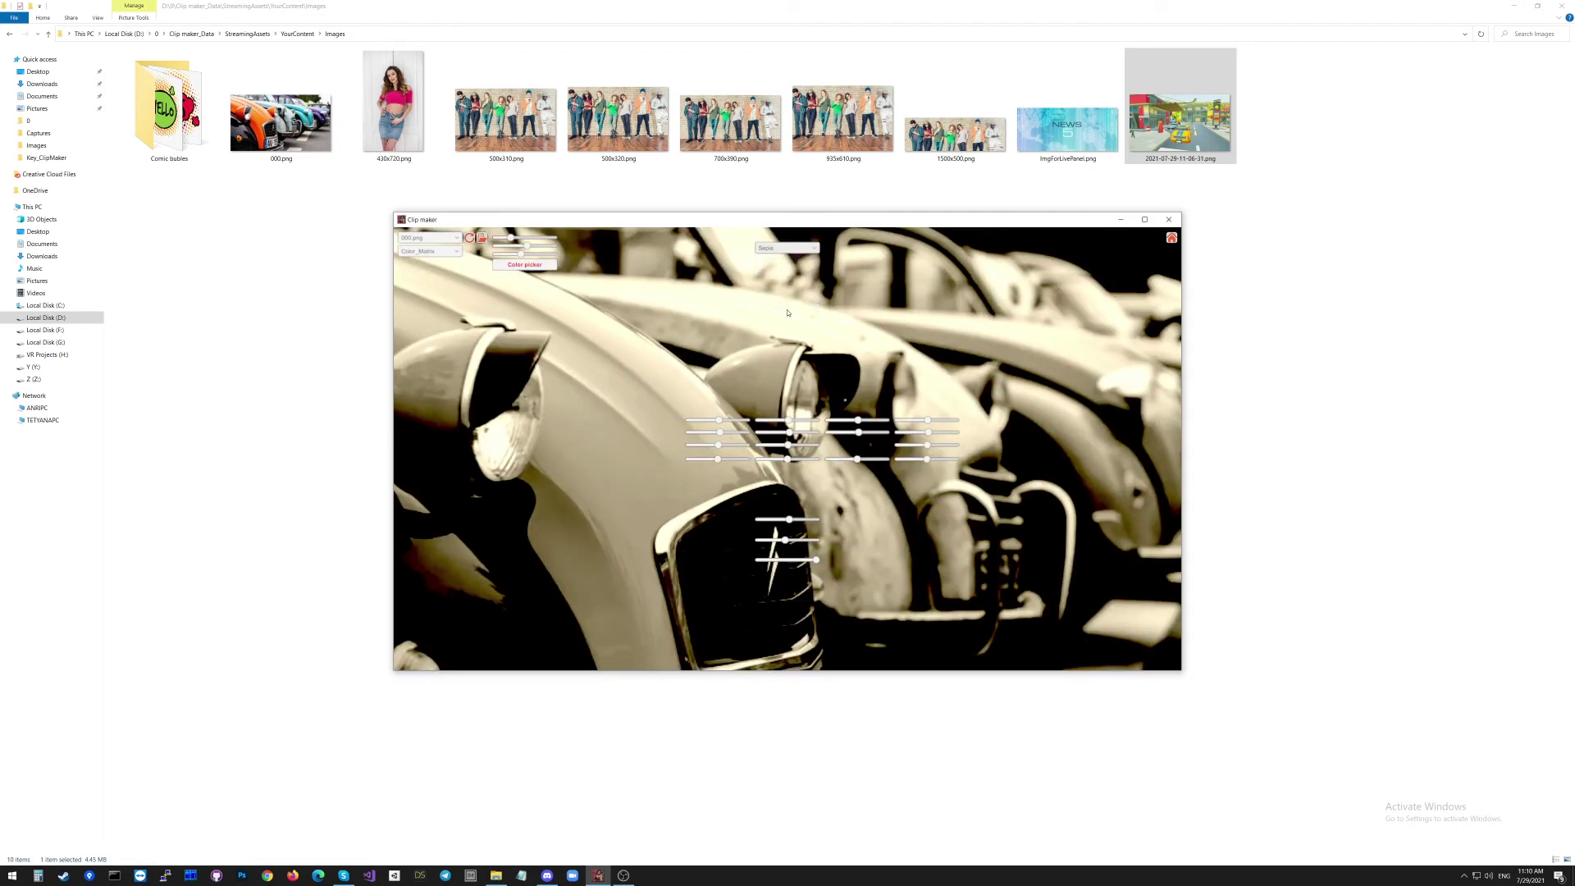
left_click(786, 249)
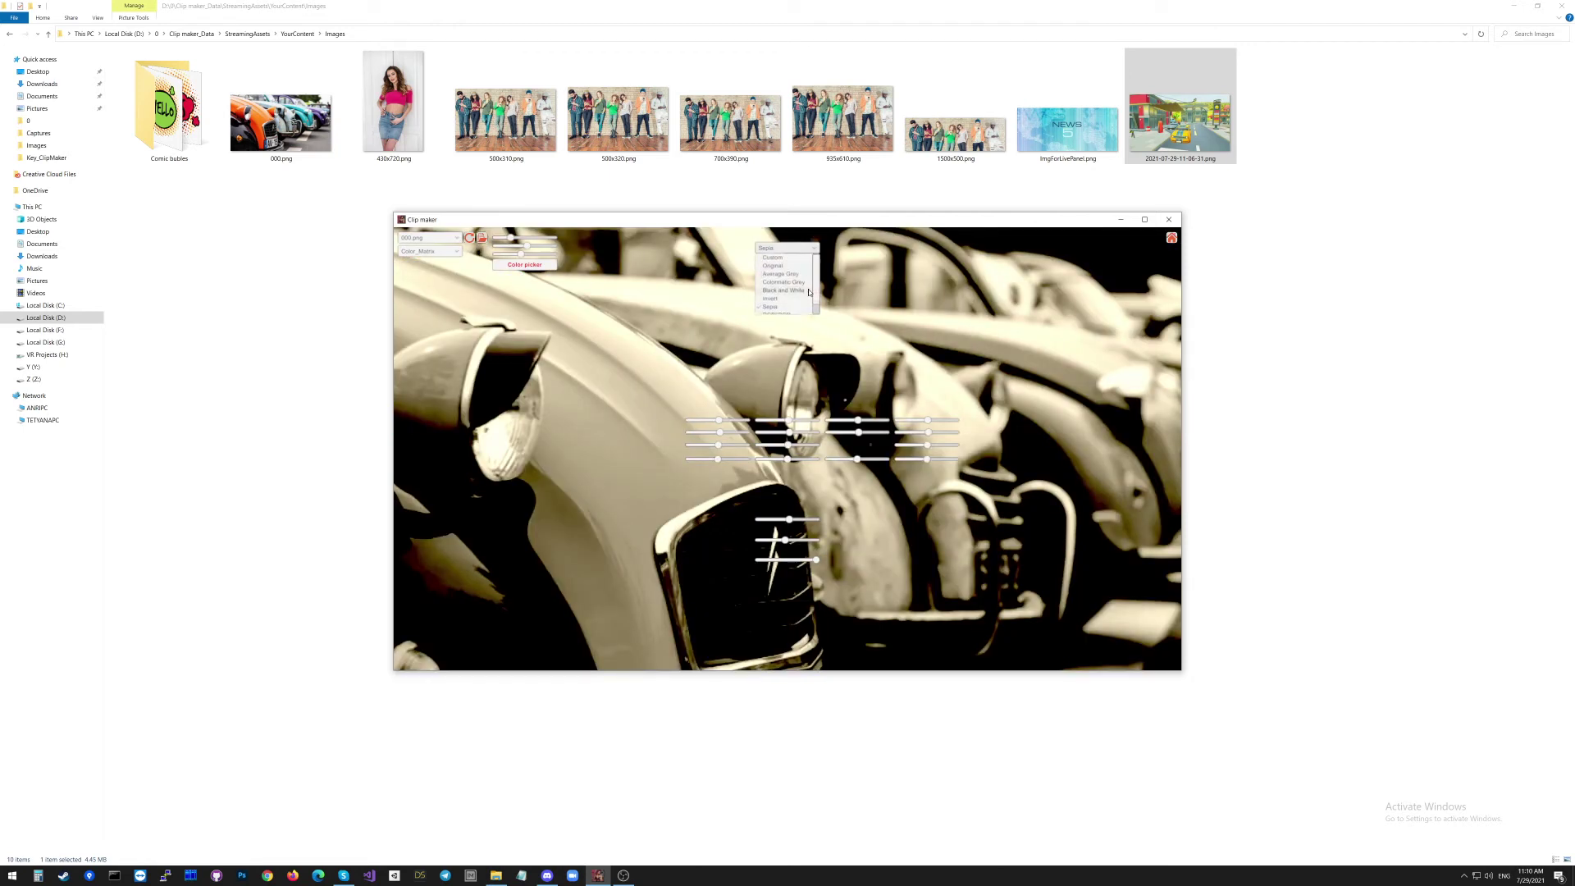
scroll(815, 297, "down", 1)
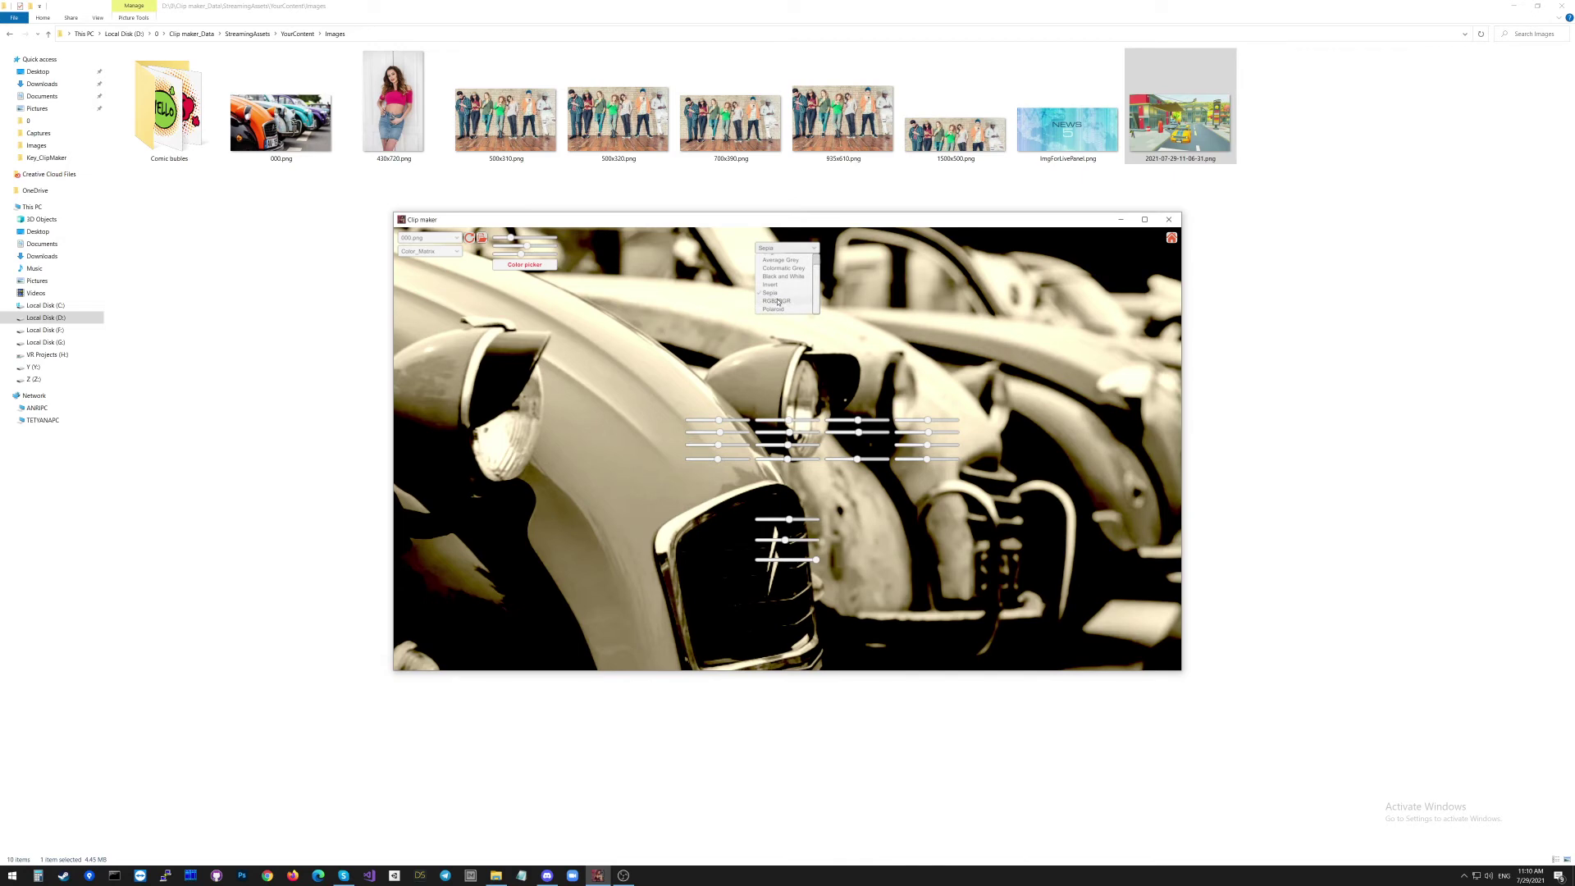
left_click(789, 302)
left_click(781, 248)
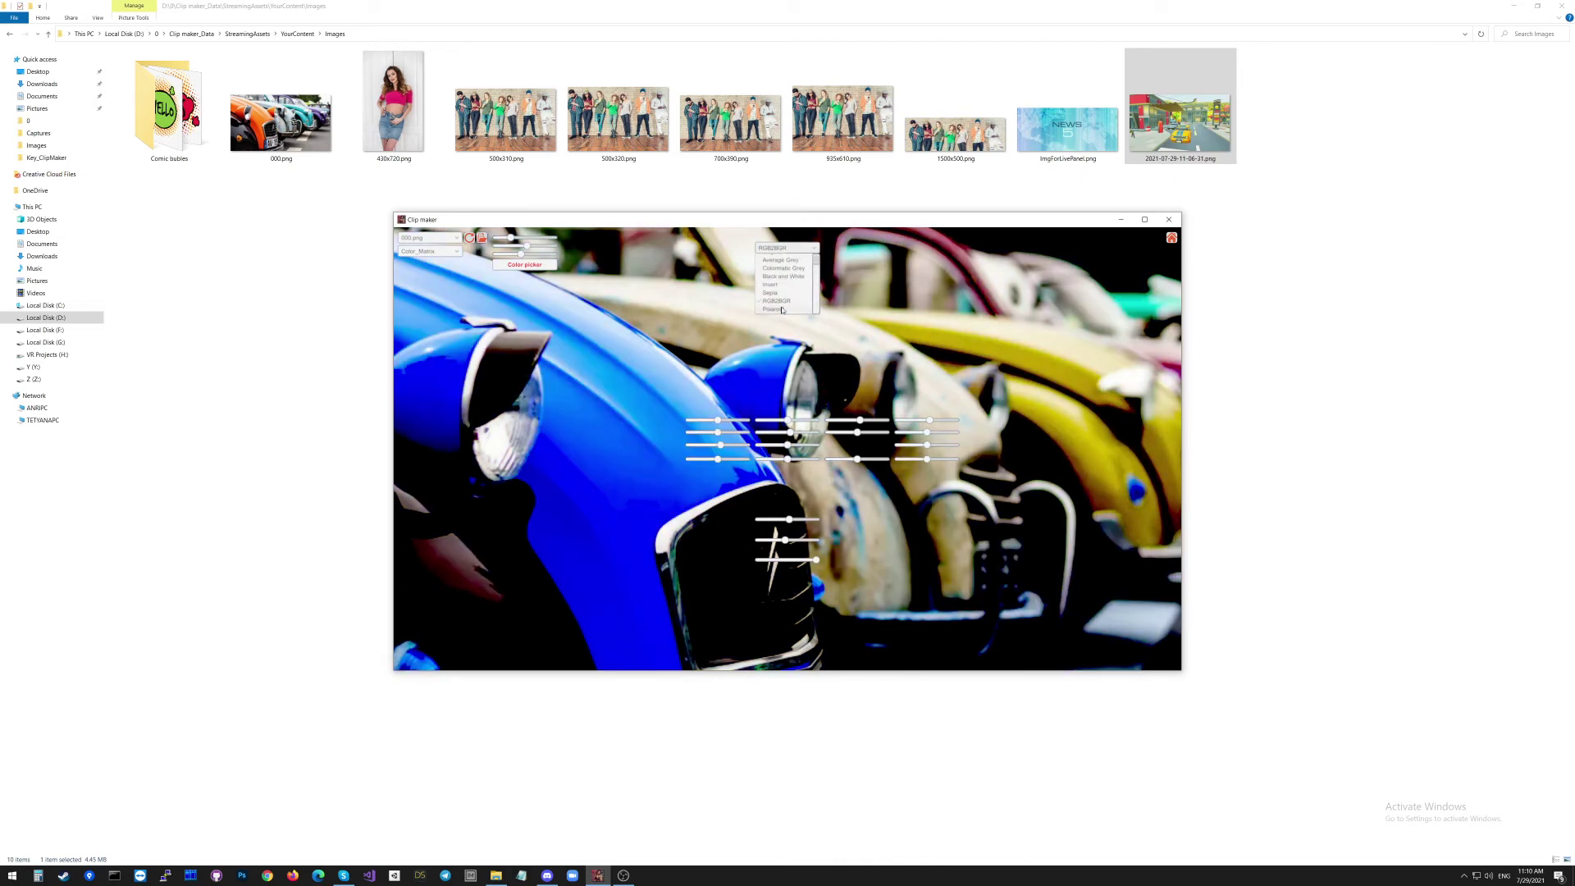
left_click(775, 309)
left_click(803, 248)
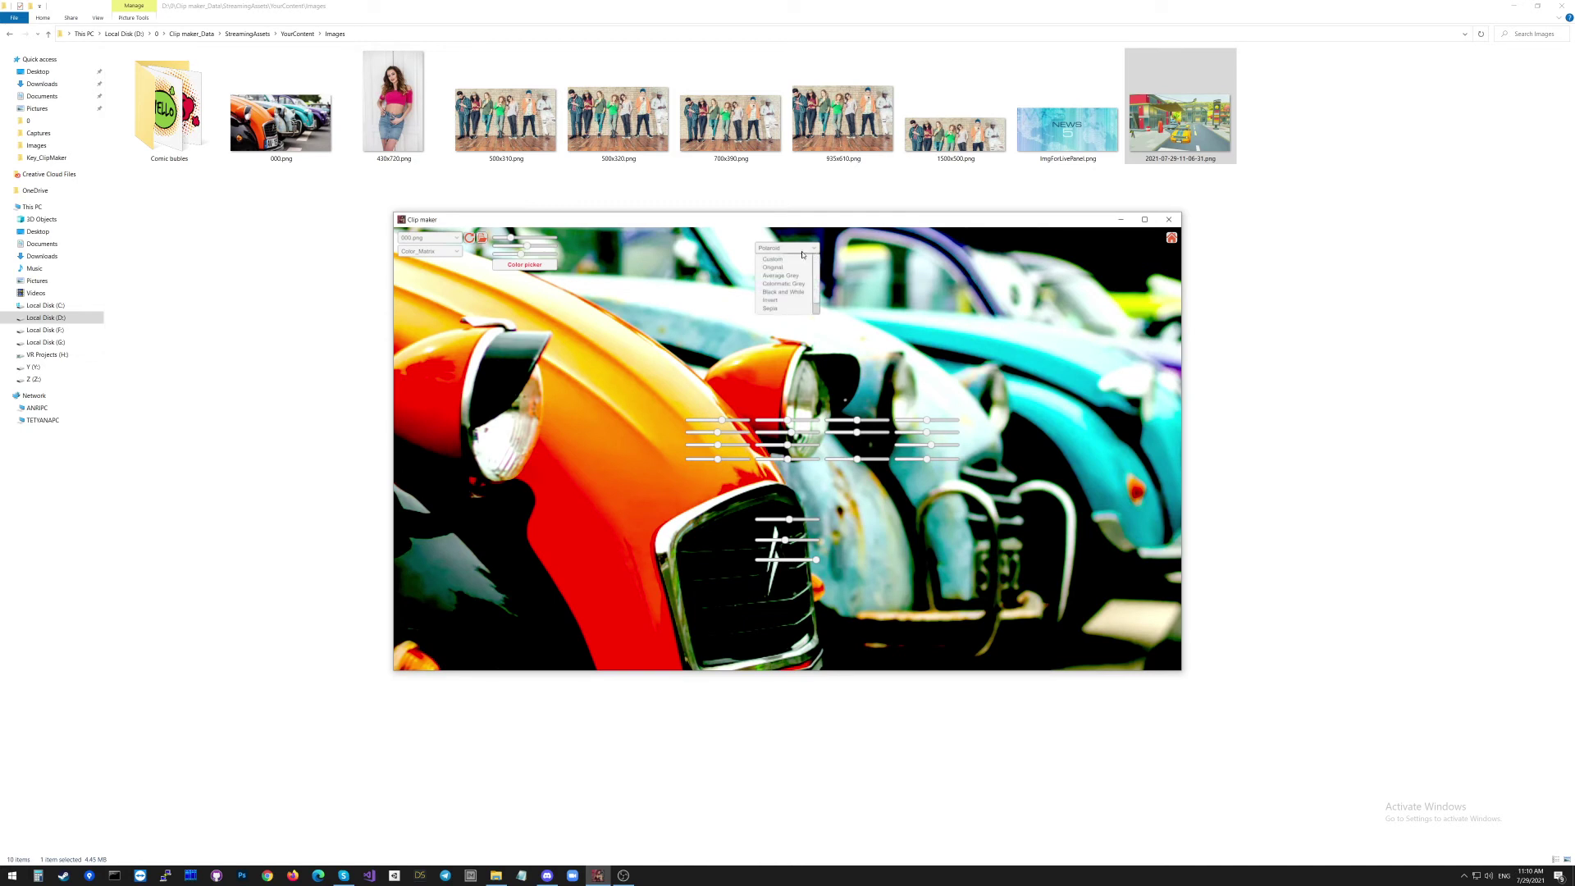
left_click(775, 269)
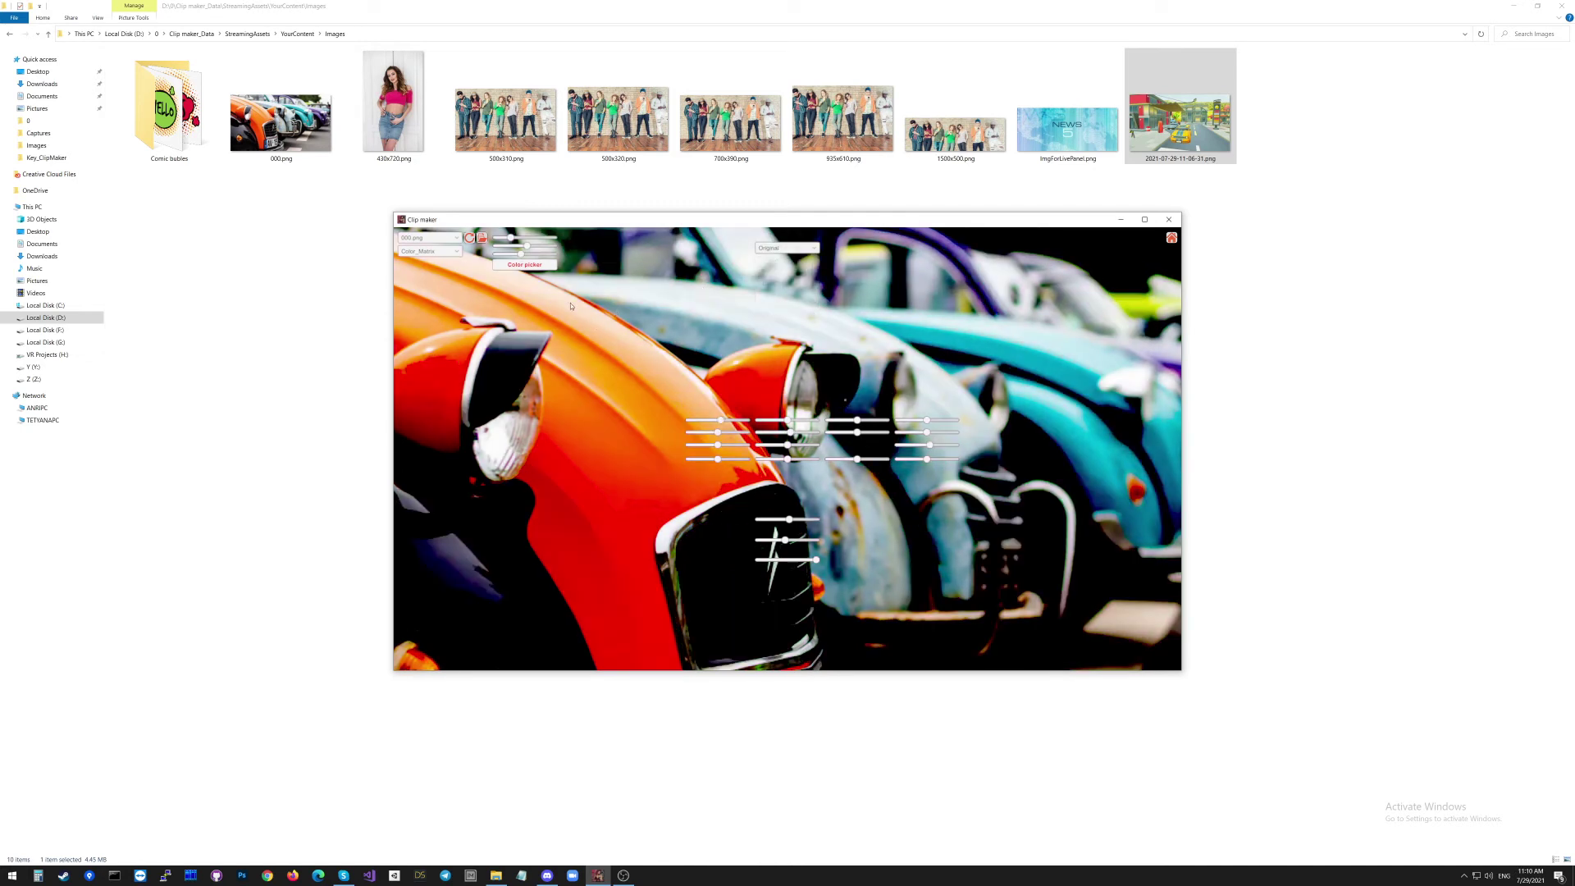
left_click(448, 252)
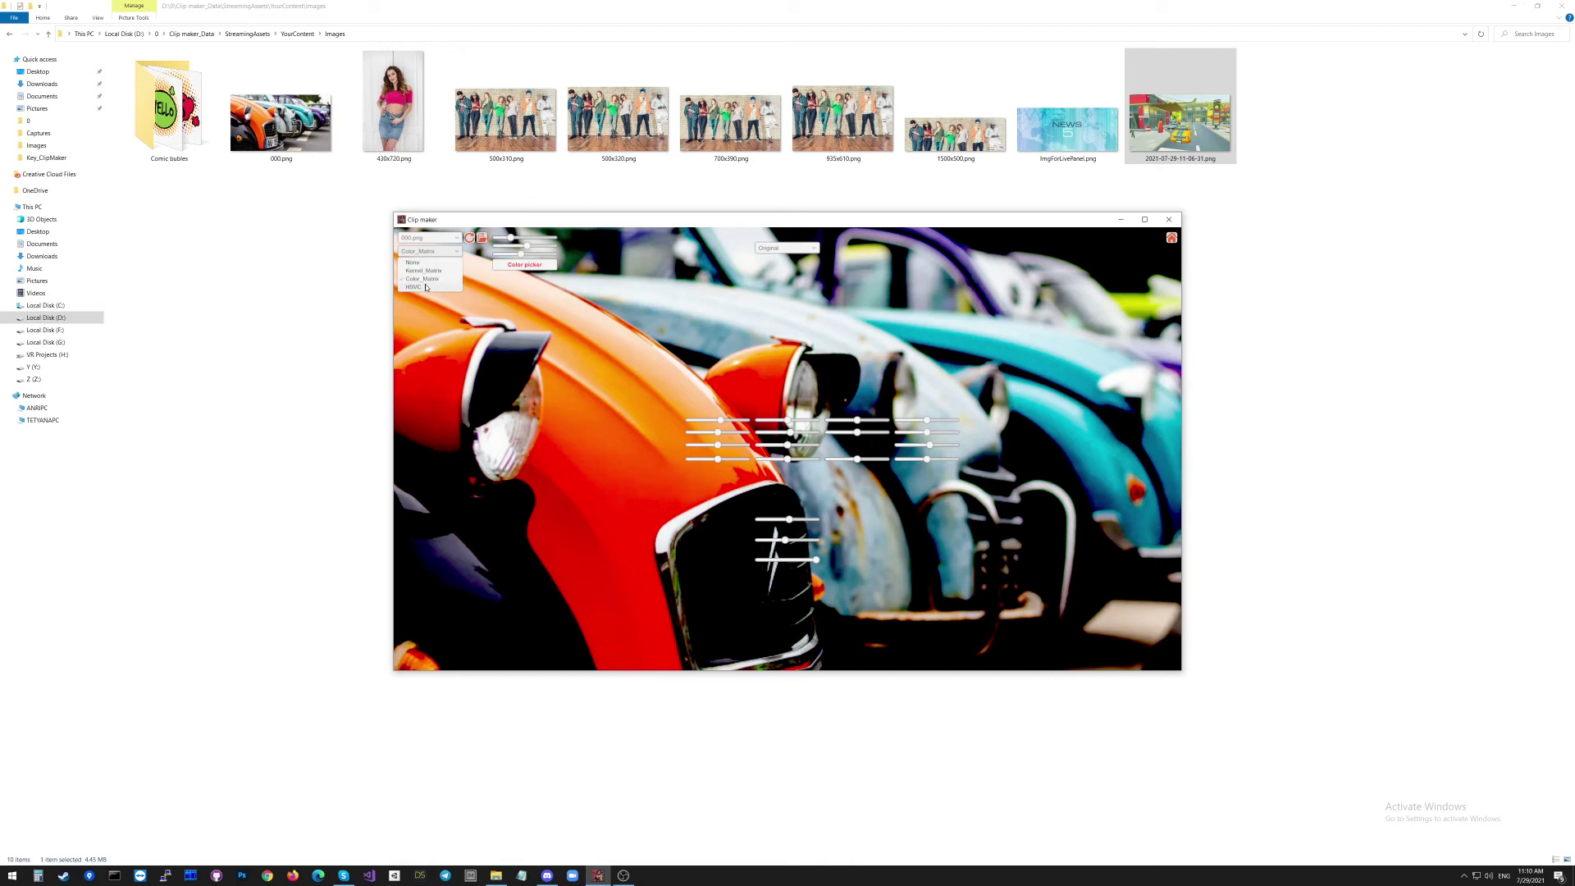
Shift the orange car's hue toward red with HSVC, then switch filtering to Kernel_Matrix
left_click(425, 287)
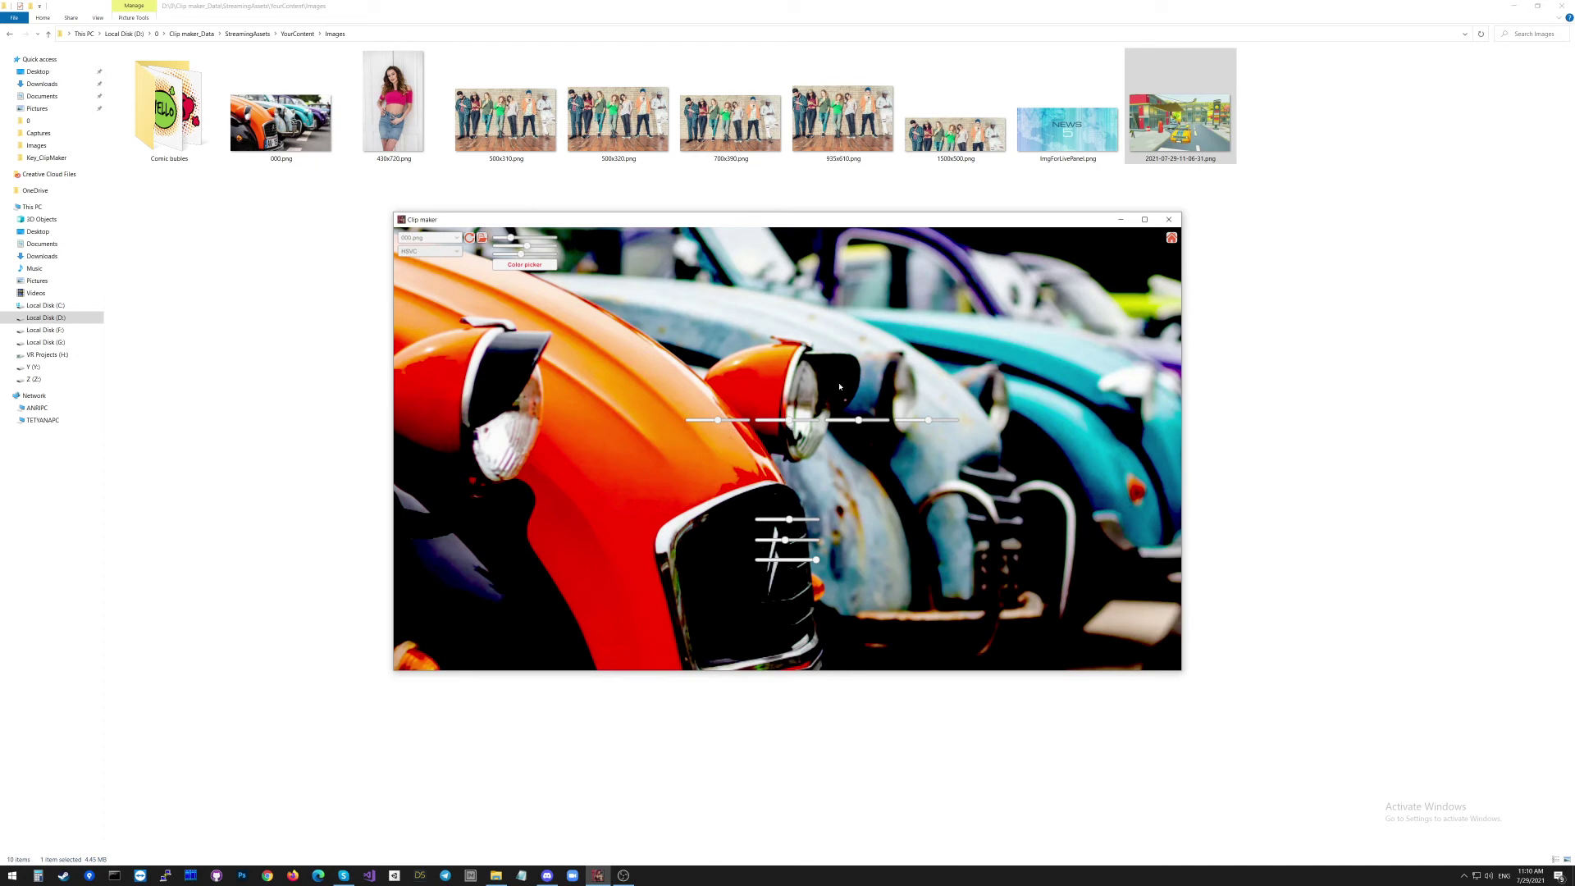
left_click_drag(720, 421, 789, 424)
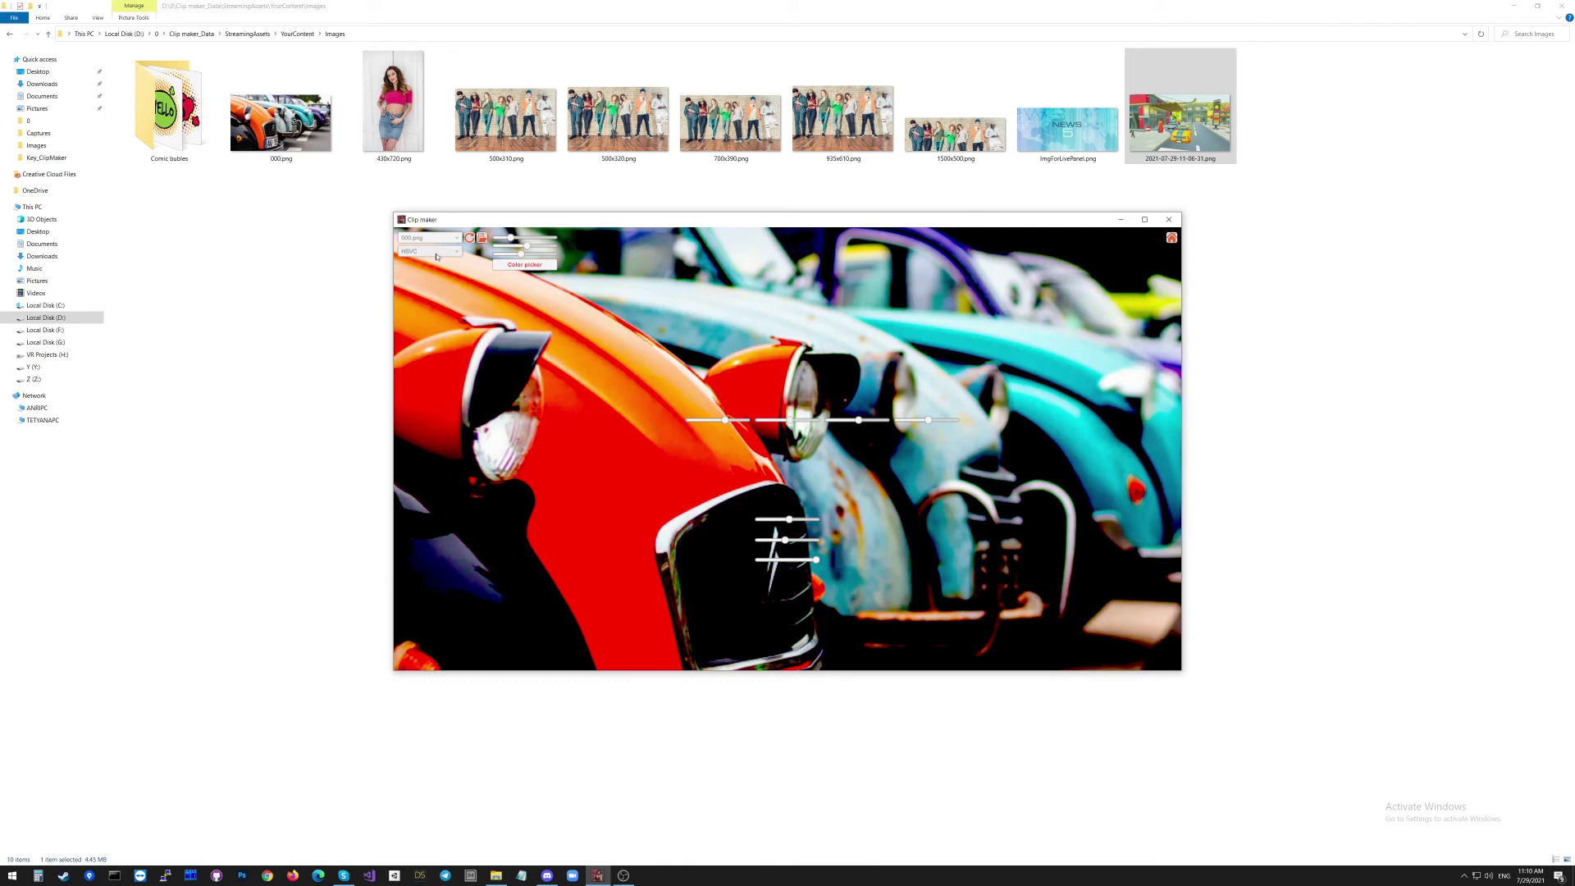
left_click(436, 257)
left_click(428, 285)
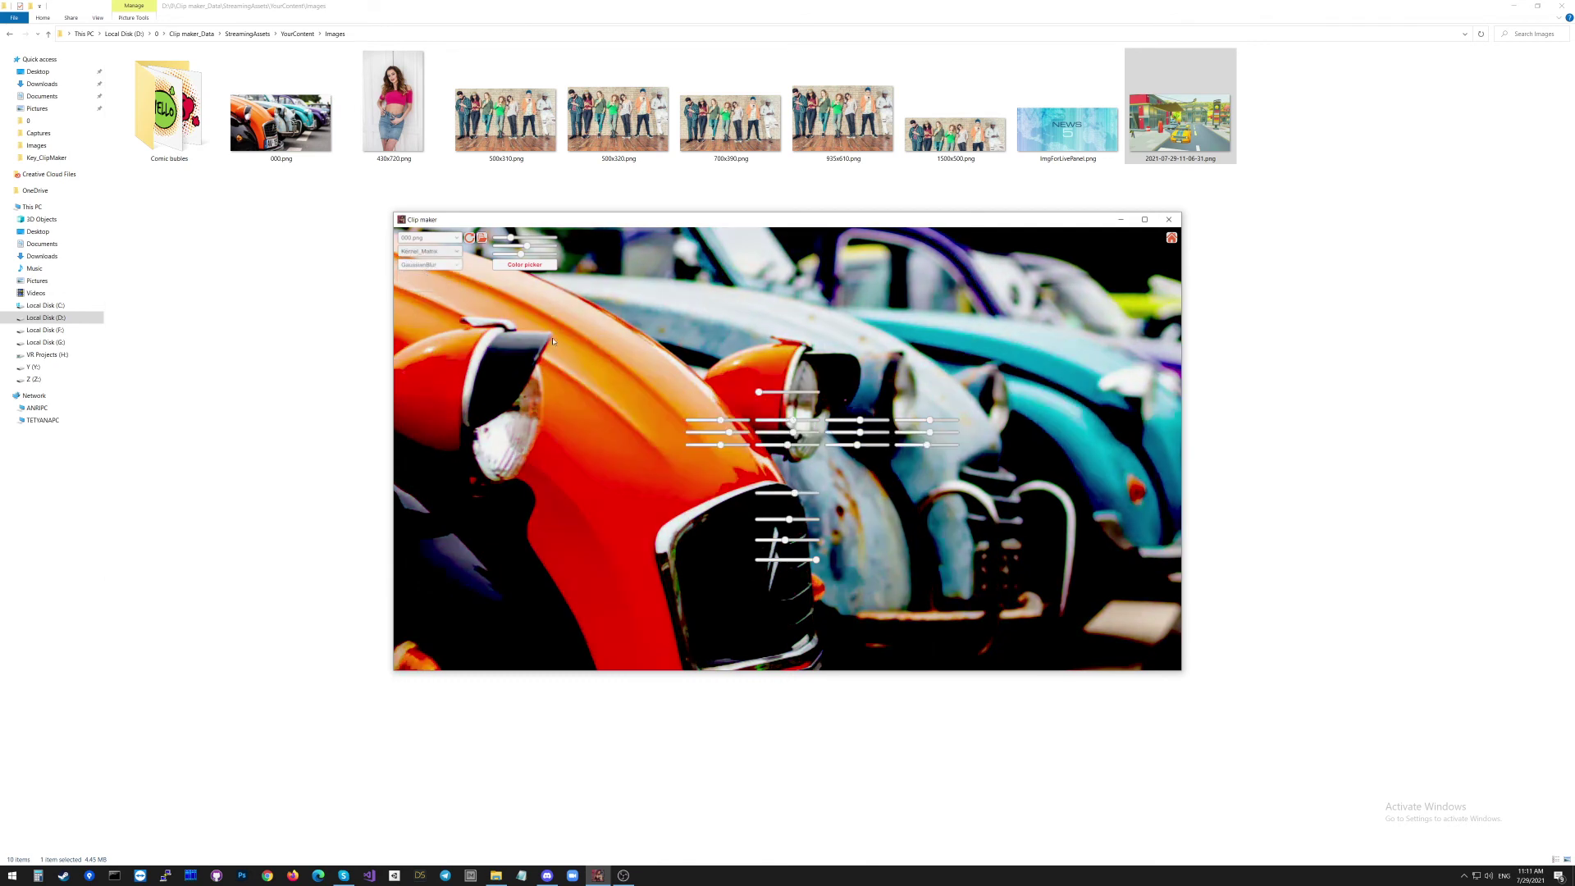
Pick the Original kernel and raise four weights in the top two rows, leaving only coloured car edges
left_click(427, 265)
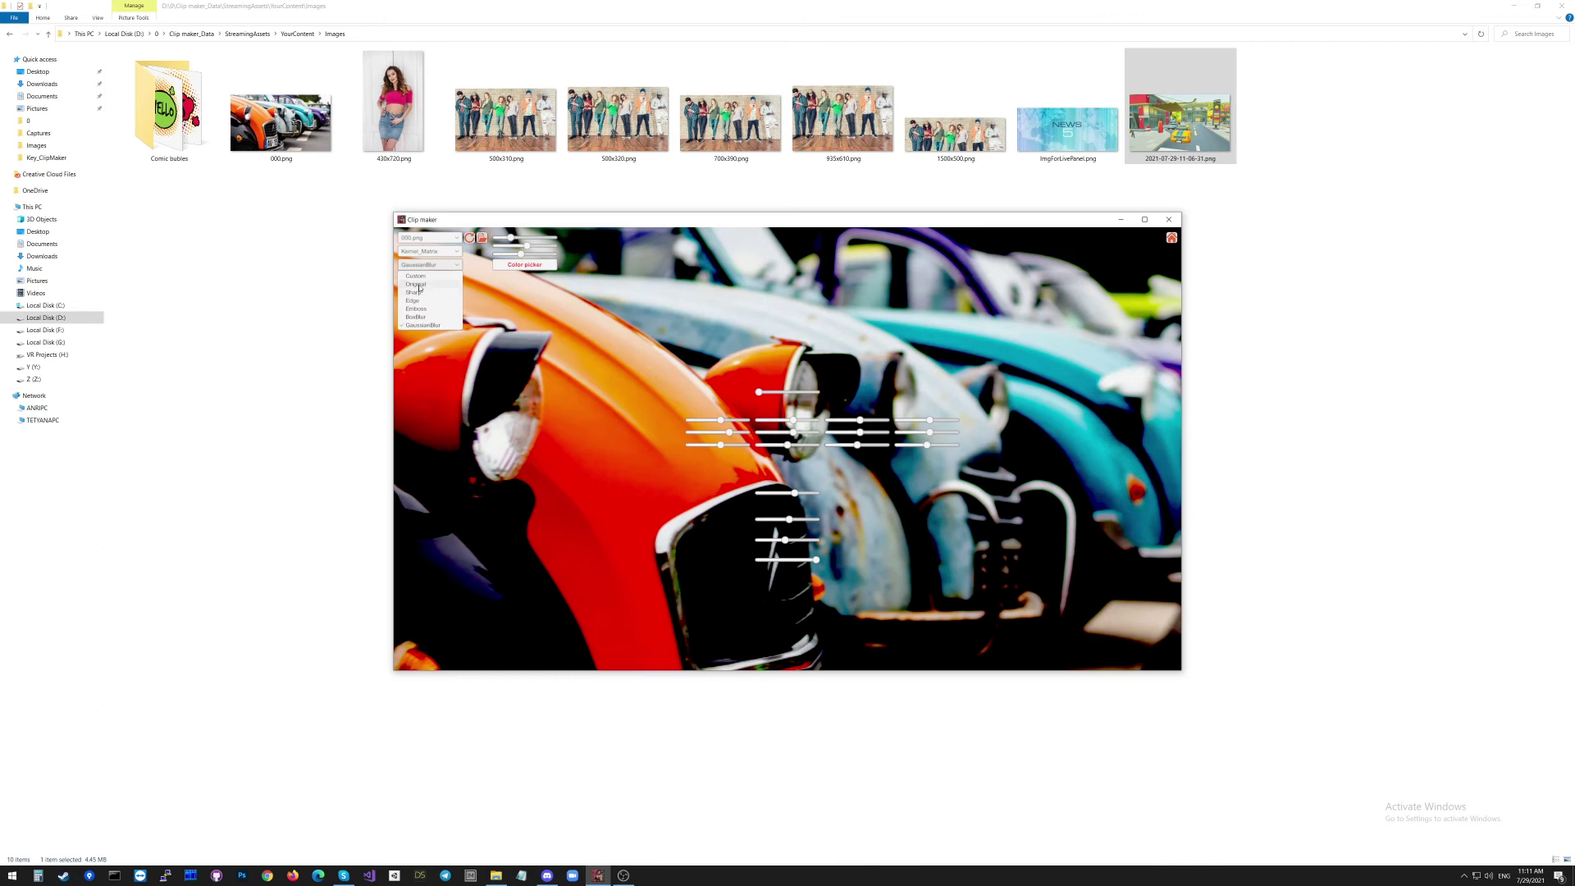
left_click(417, 284)
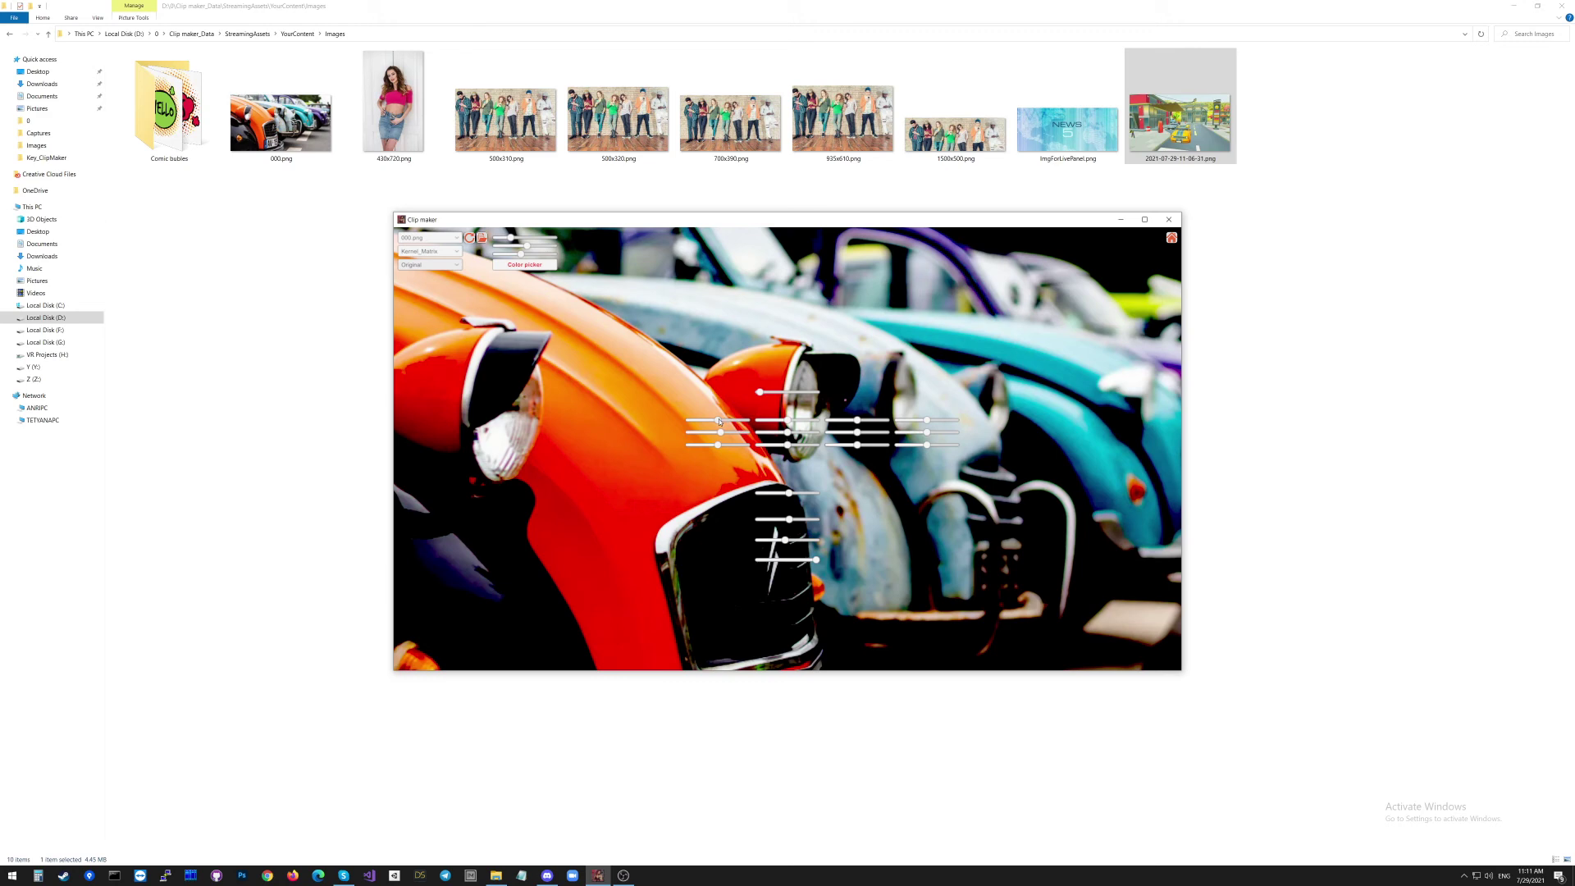
left_click_drag(719, 422, 757, 423)
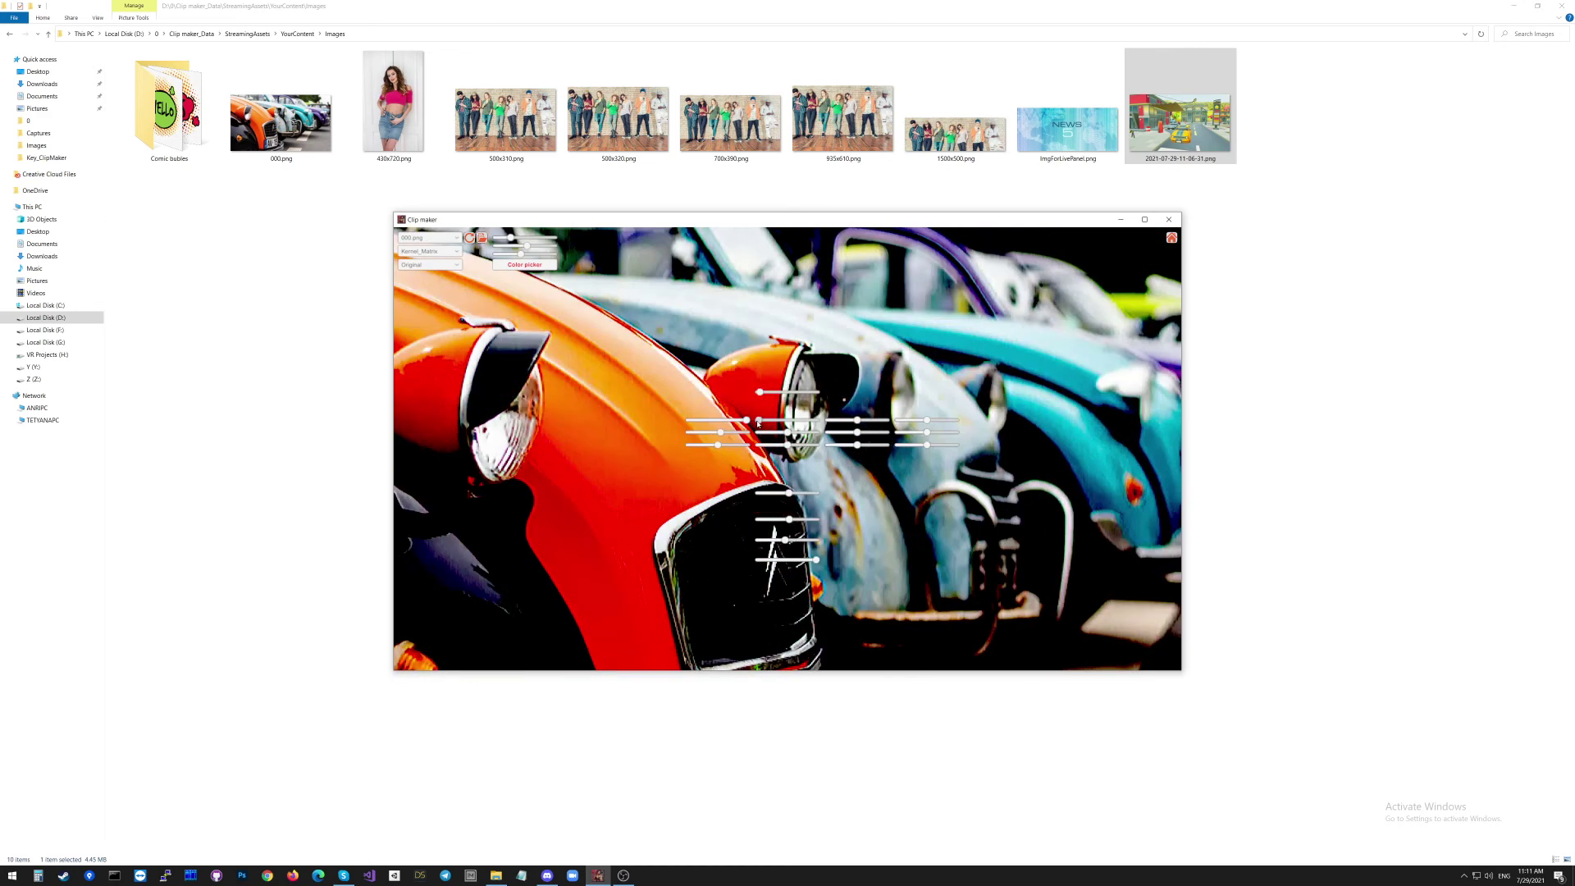
left_click_drag(857, 421, 897, 420)
left_click_drag(719, 438, 761, 438)
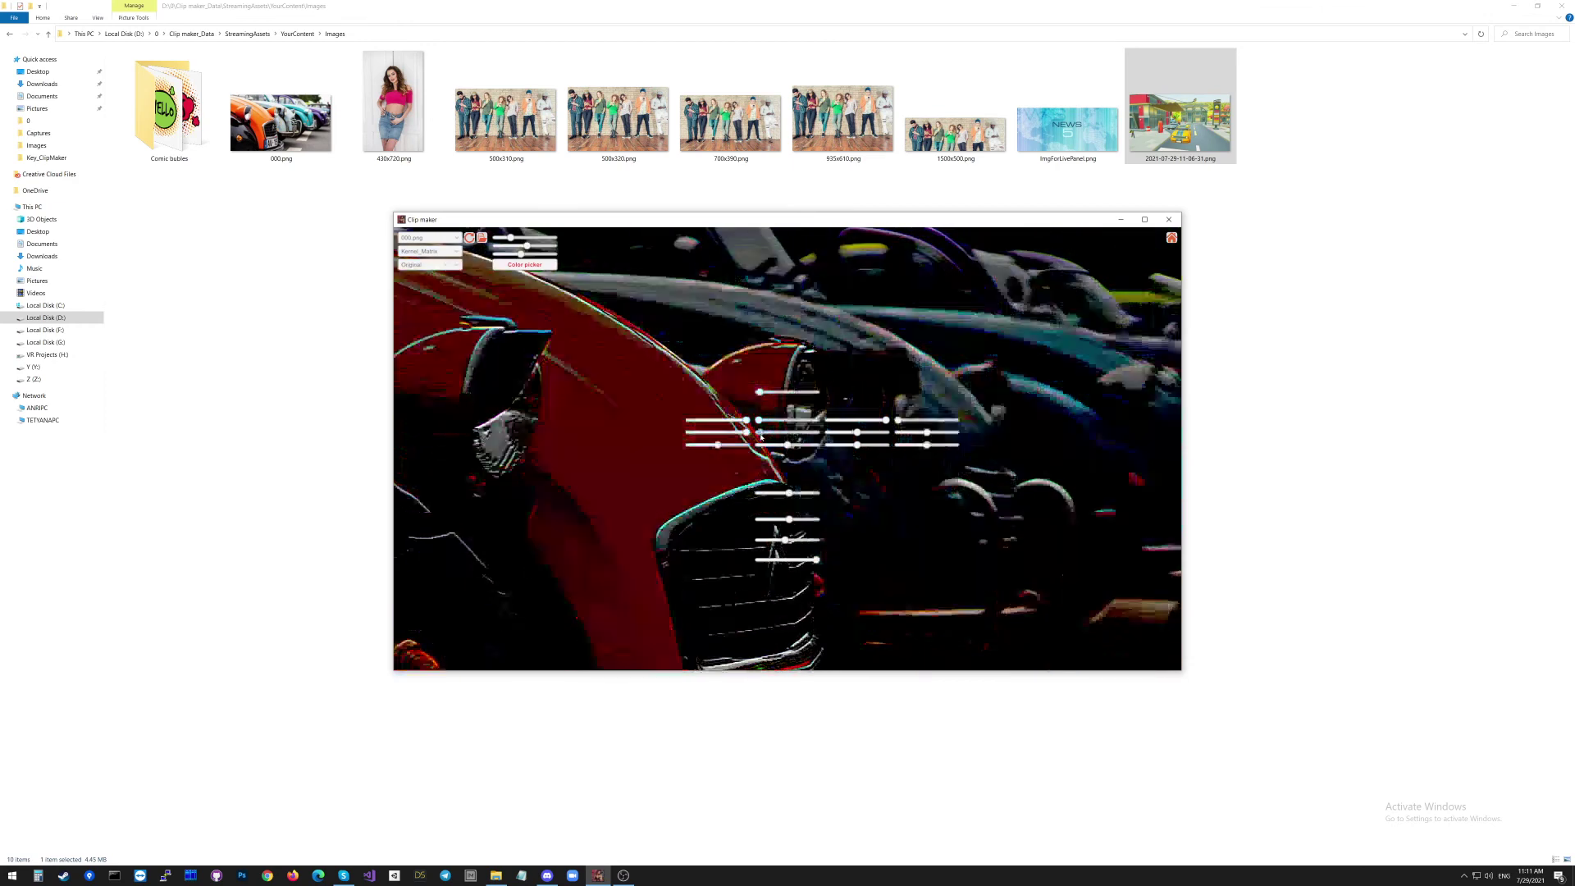
mouse_move(856, 433)
left_mouse_down()
mouse_move(907, 431)
mouse_move(887, 434)
left_mouse_up()
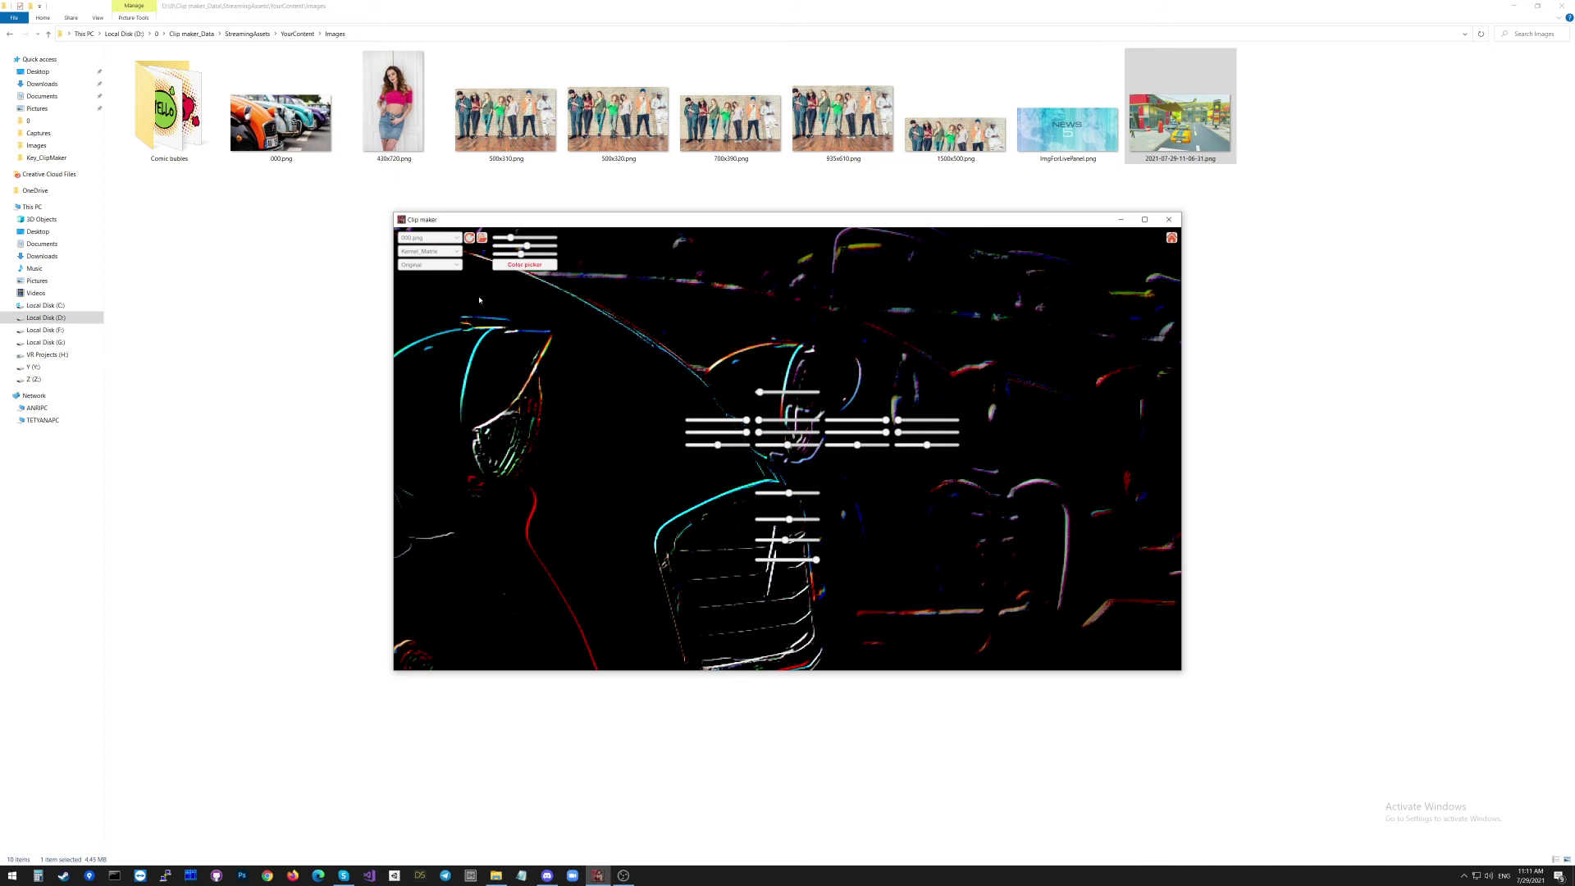
left_click(433, 255)
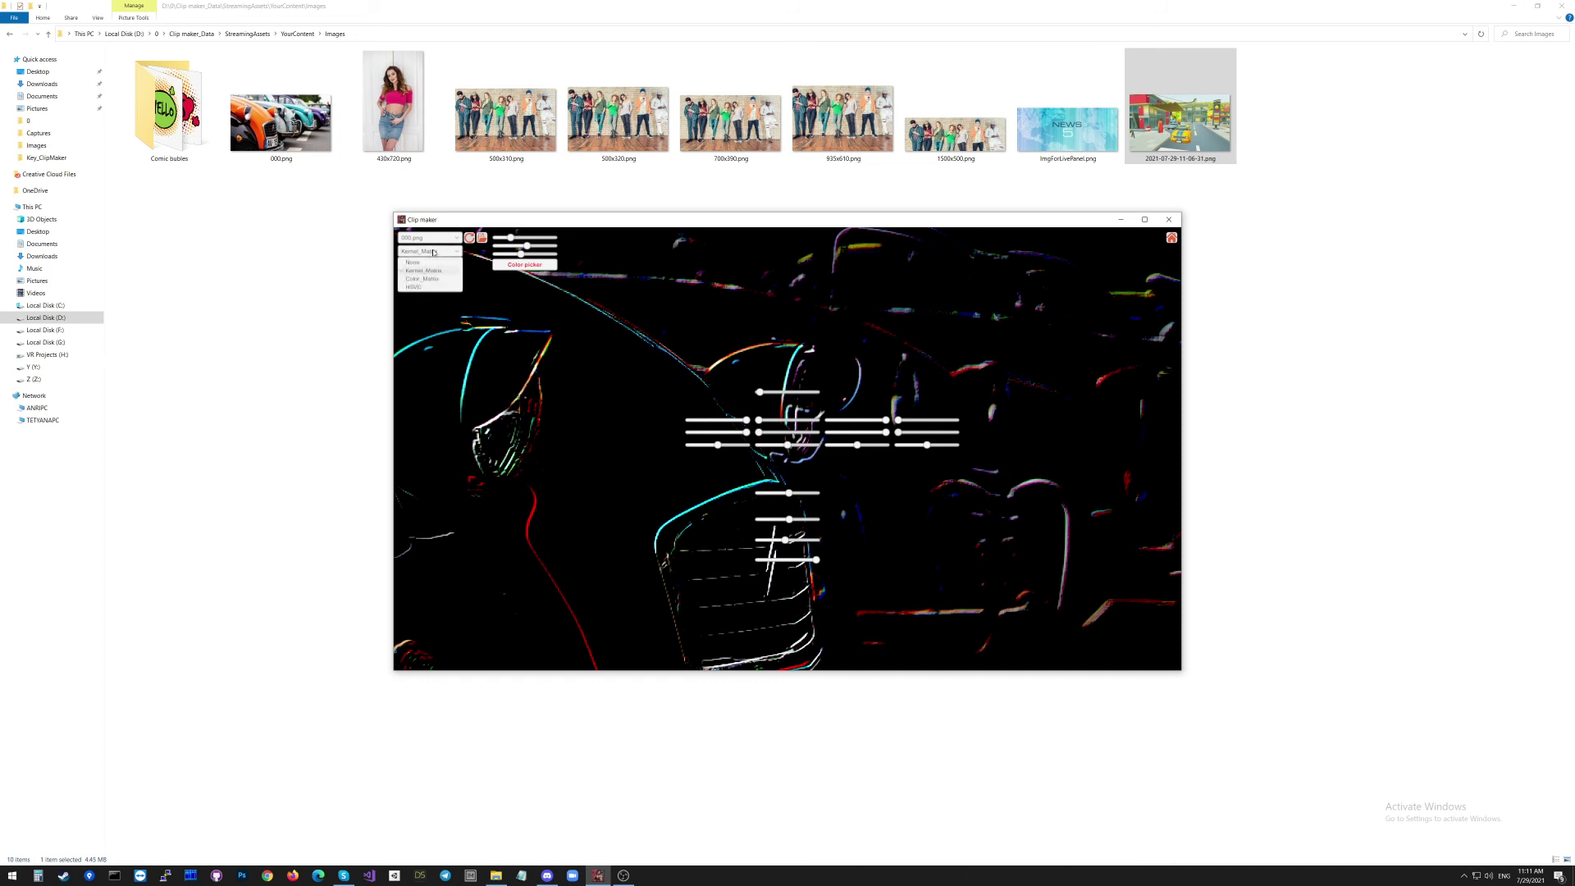
Switch to Color_Matrix mode and apply the Black and White preset to the car photo
left_click(433, 279)
left_click(775, 248)
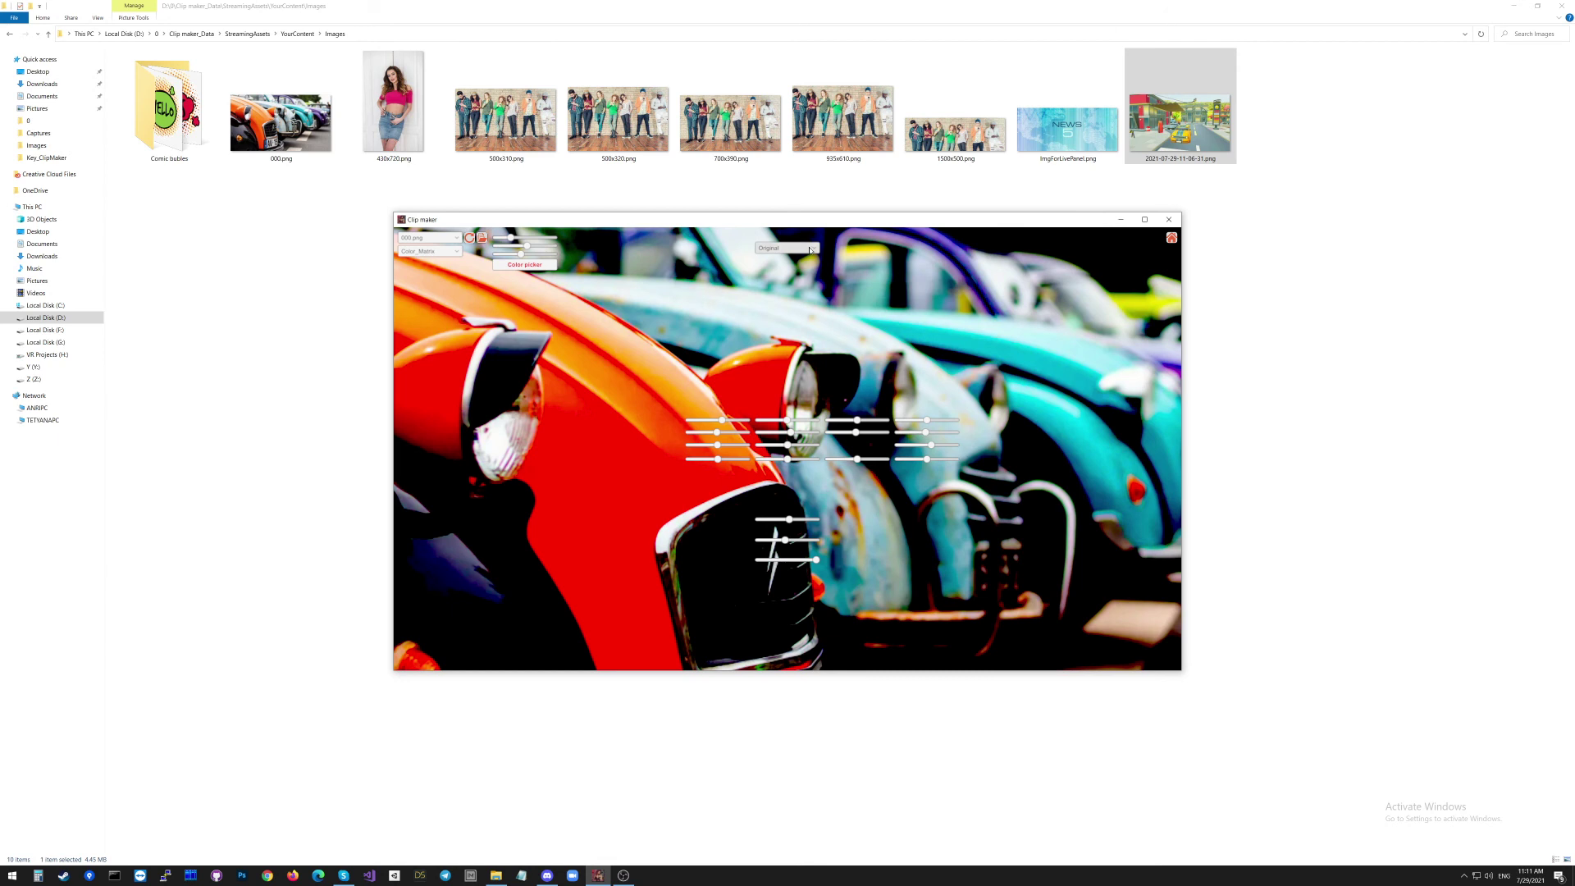
left_click(782, 294)
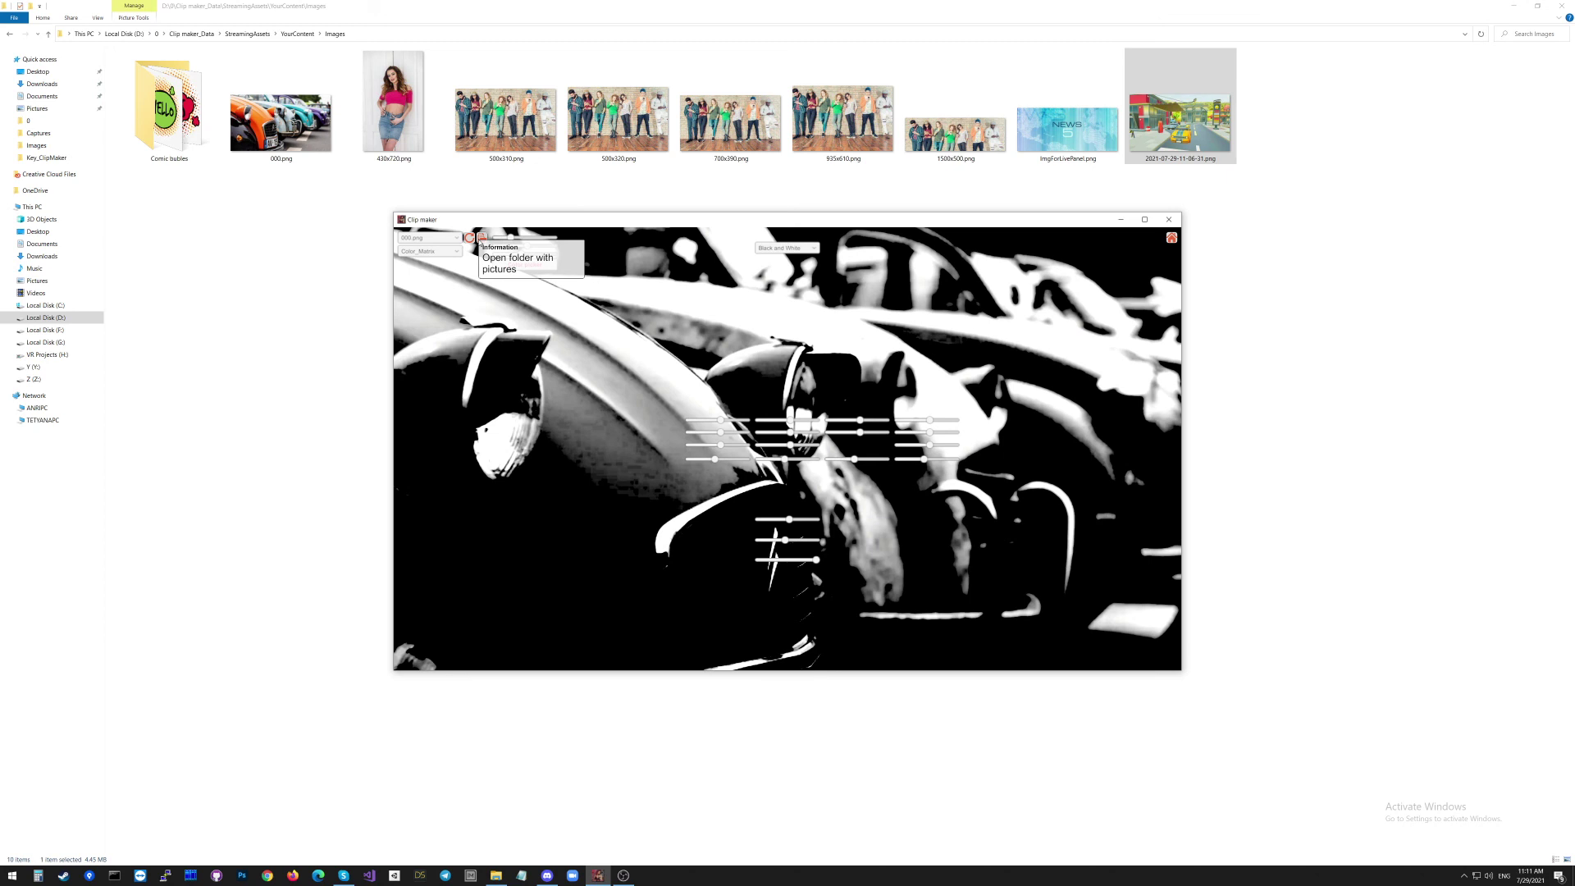
left_click(297, 33)
Open the black-and-white capture from Captures in Photos, then return Clip maker to the studio scene
double_click(137, 78)
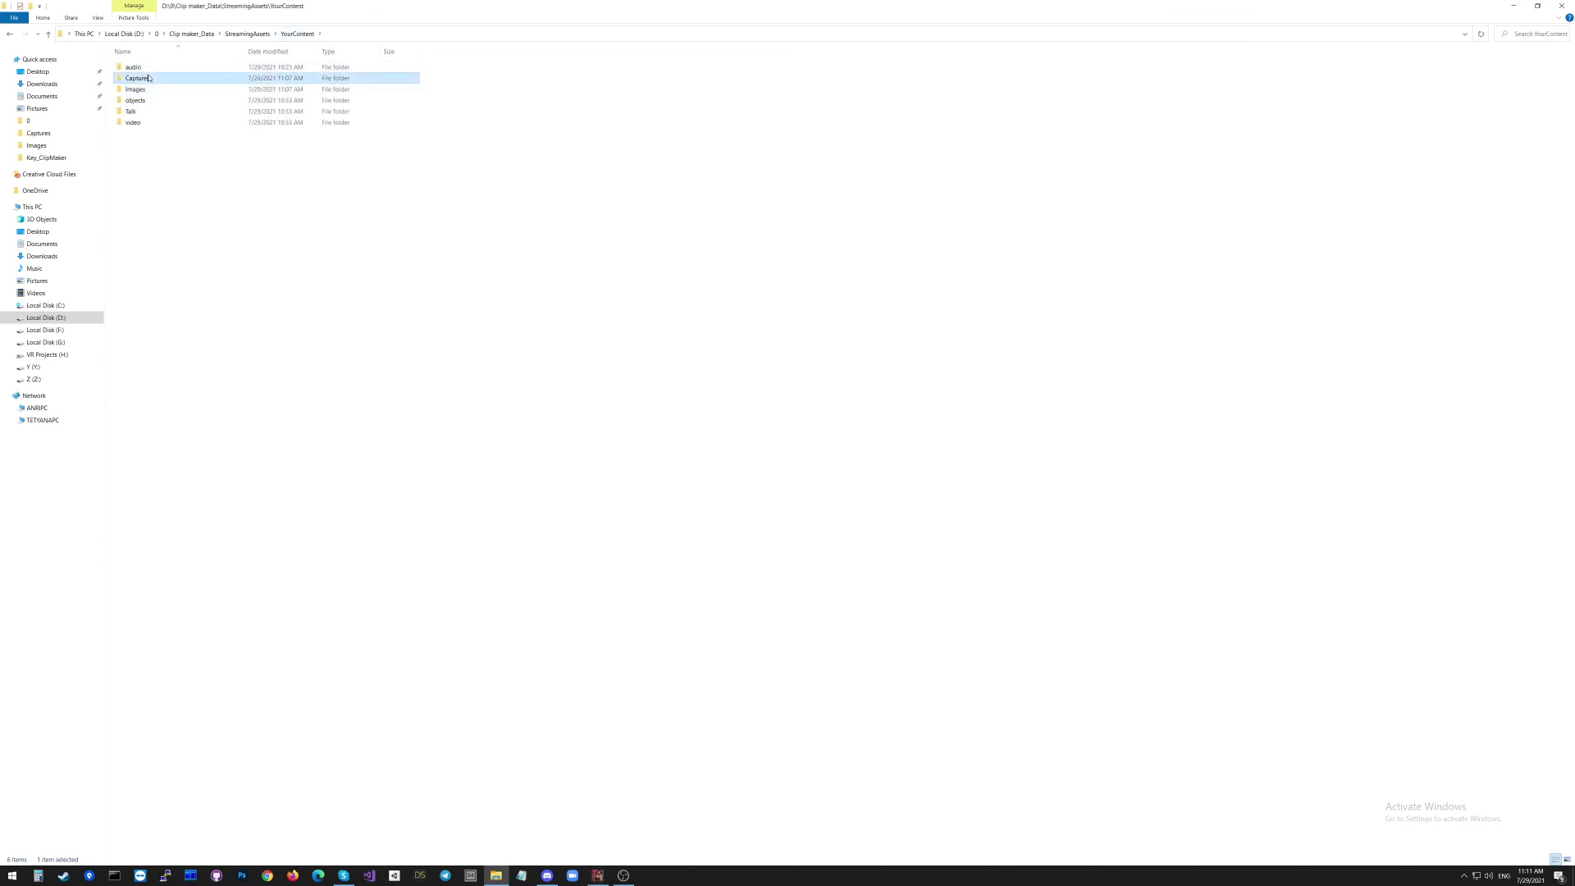
double_click(169, 123)
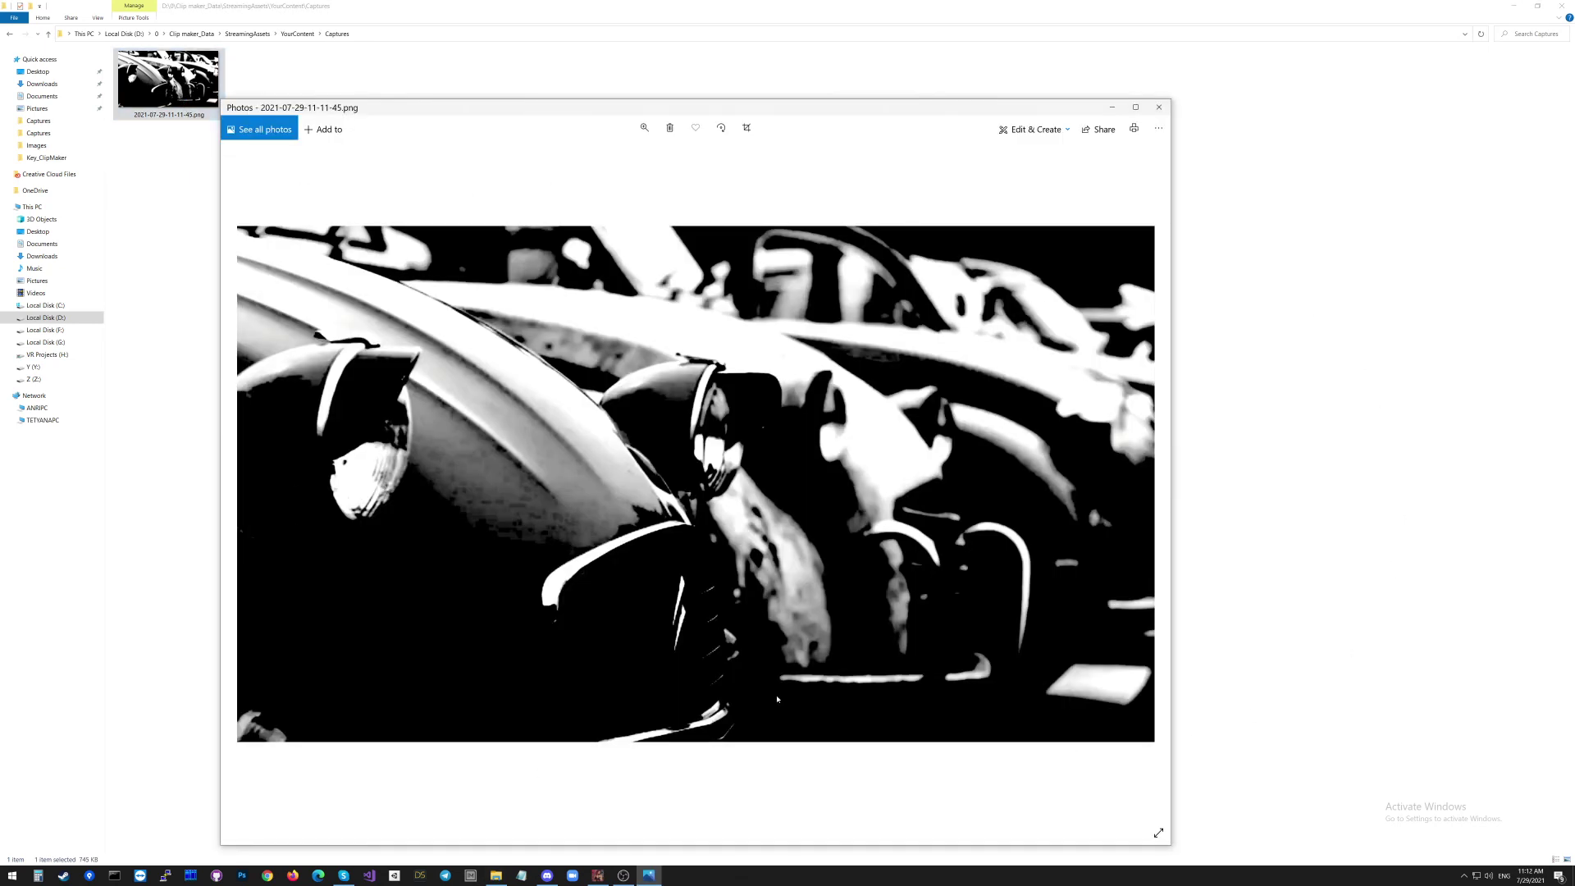
left_click(596, 875)
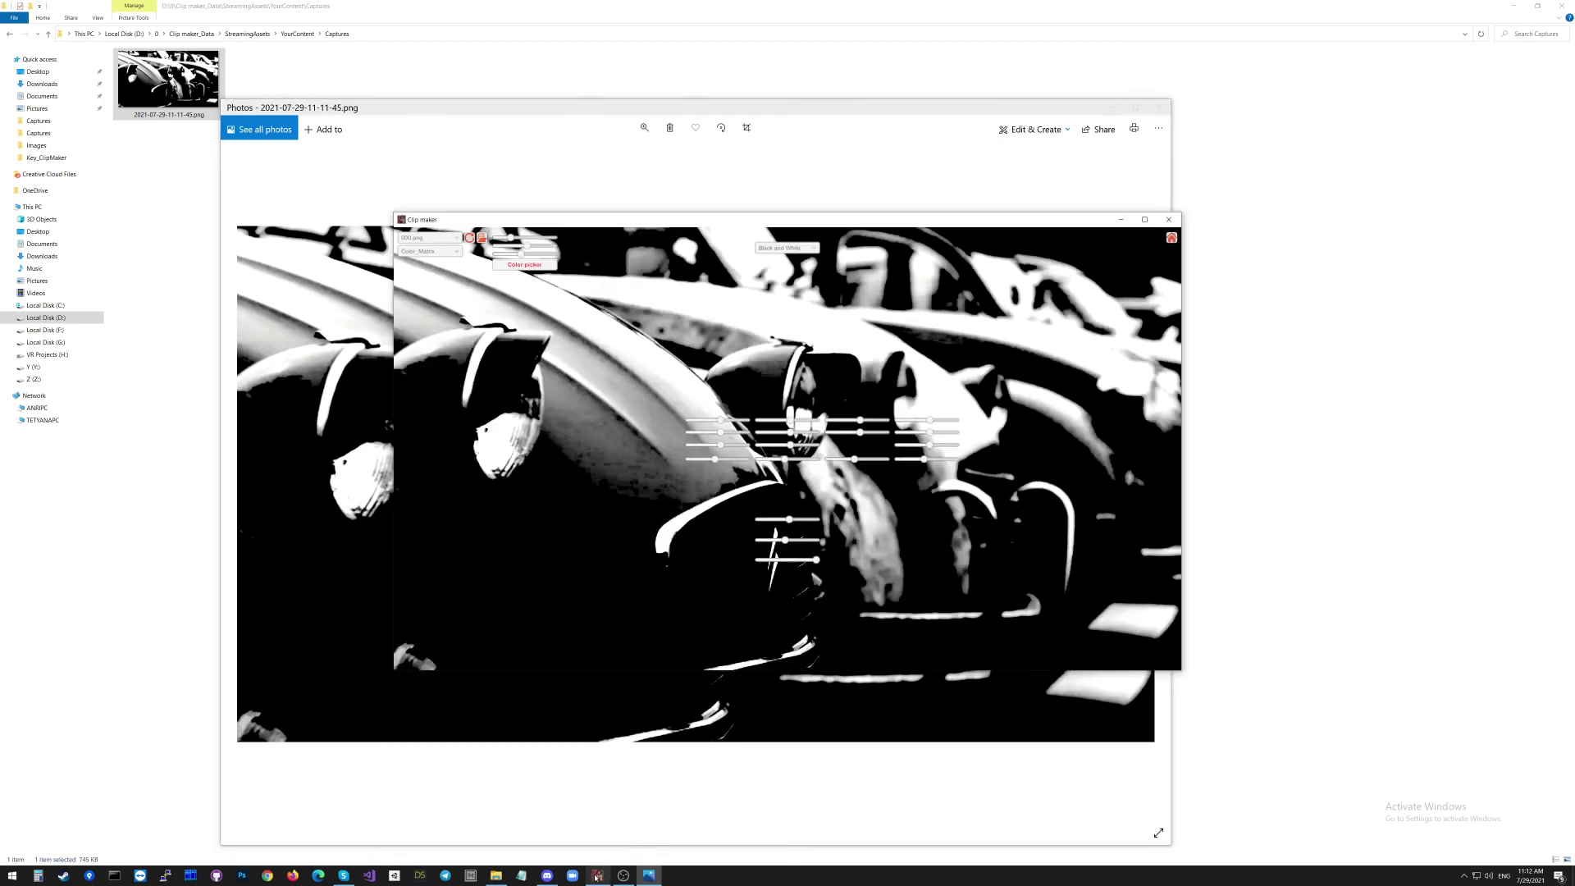
left_click(1171, 238)
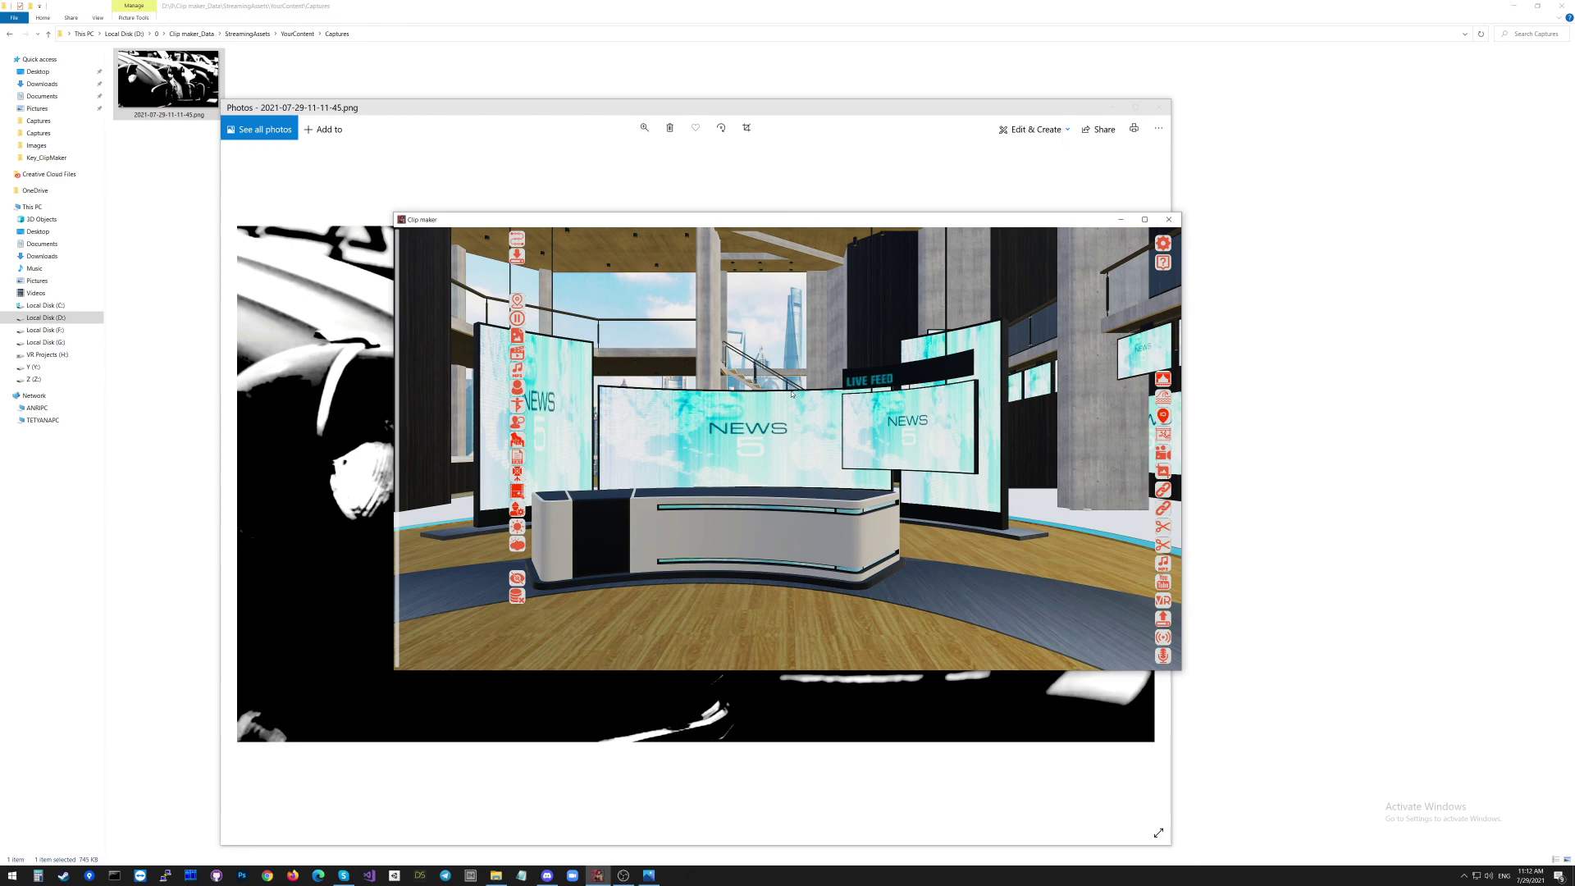
Press Escape to show Clip maker's main settings overlay over the news-studio scene
key("Escape")
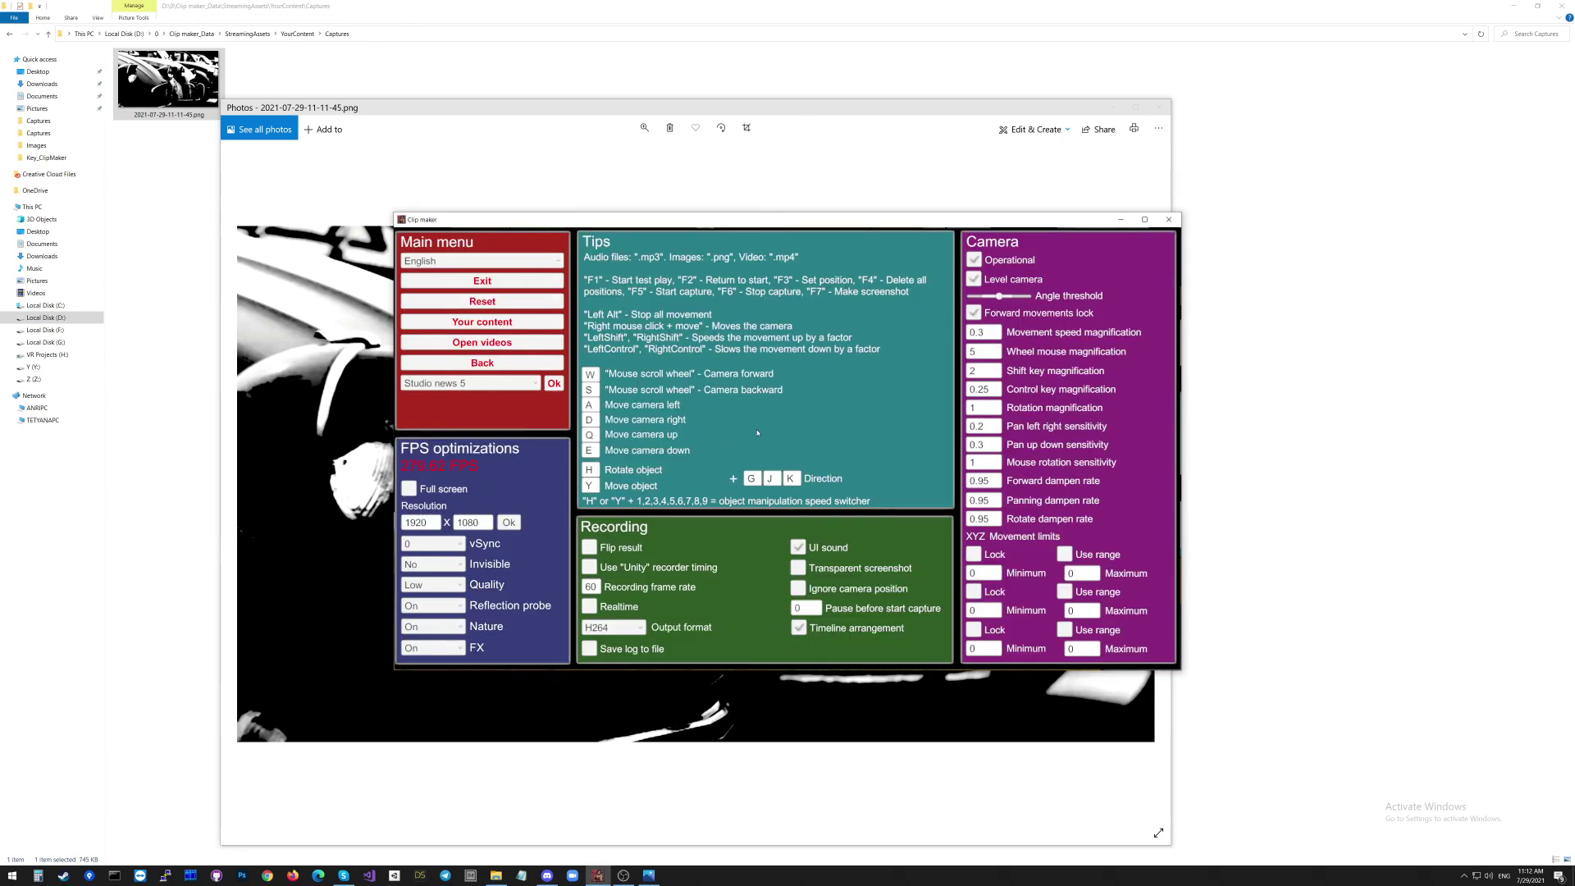